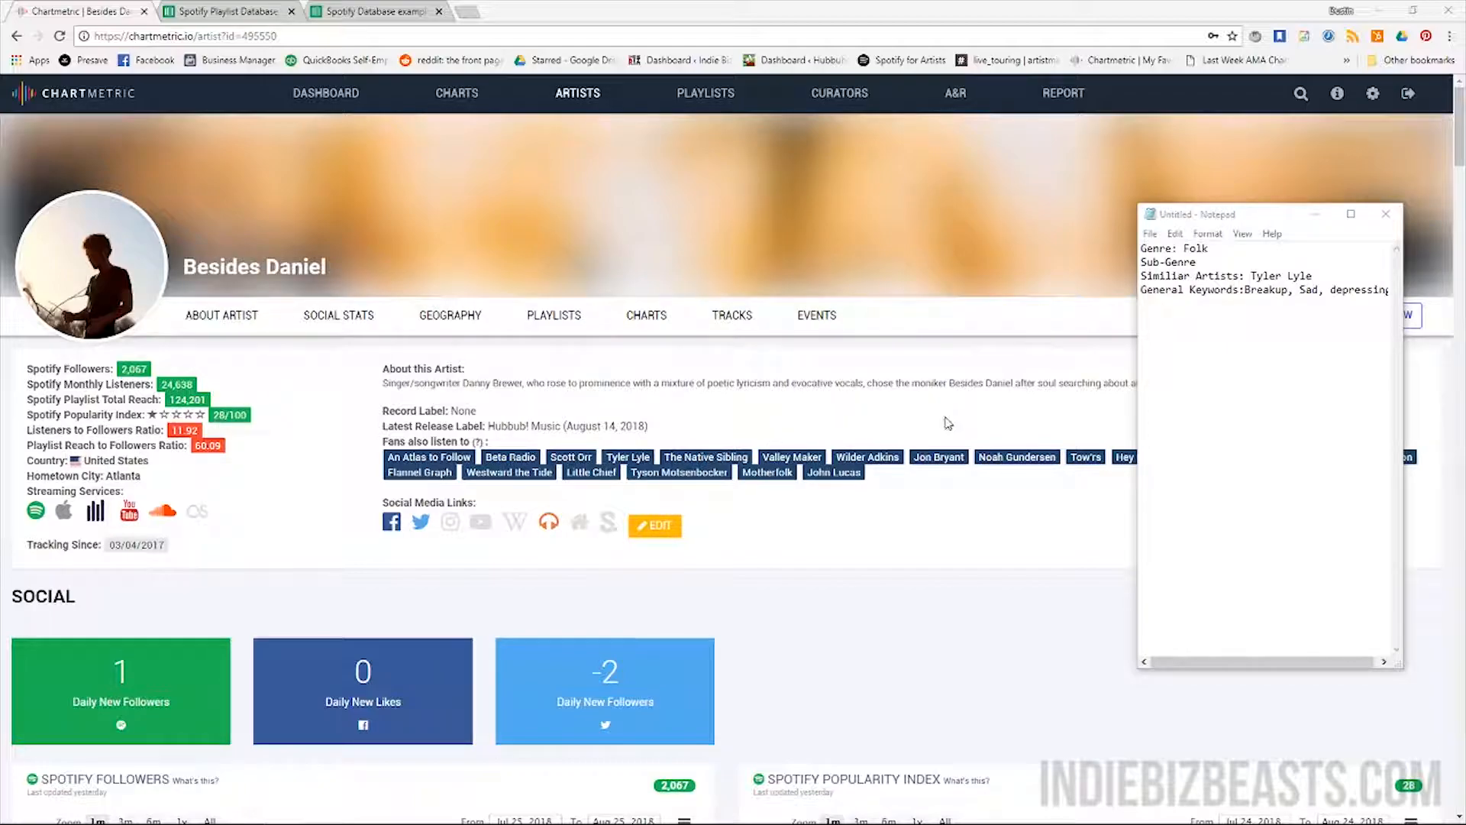
left_click(639, 461)
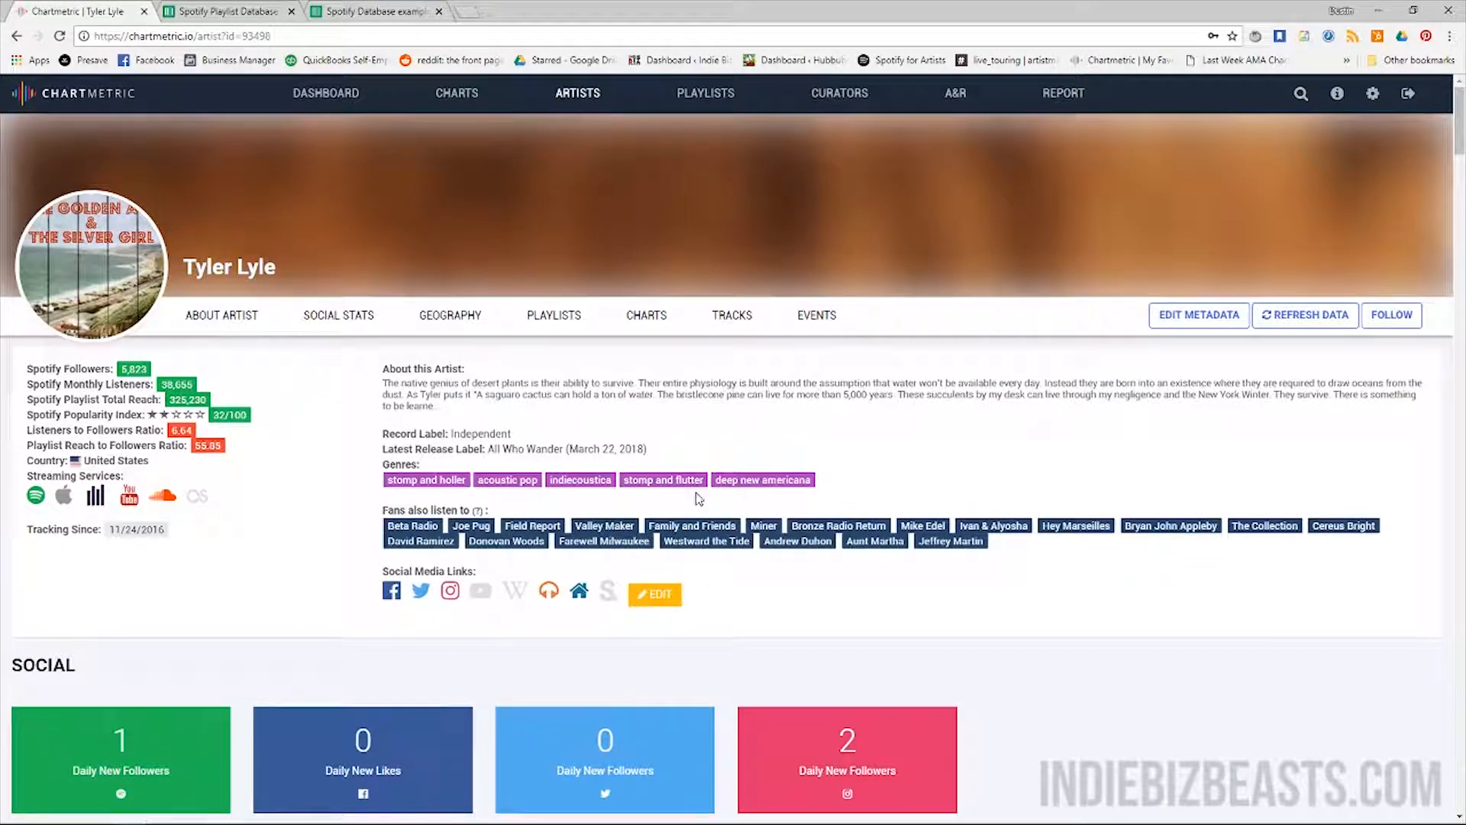
scroll(355, 417, "down", 1)
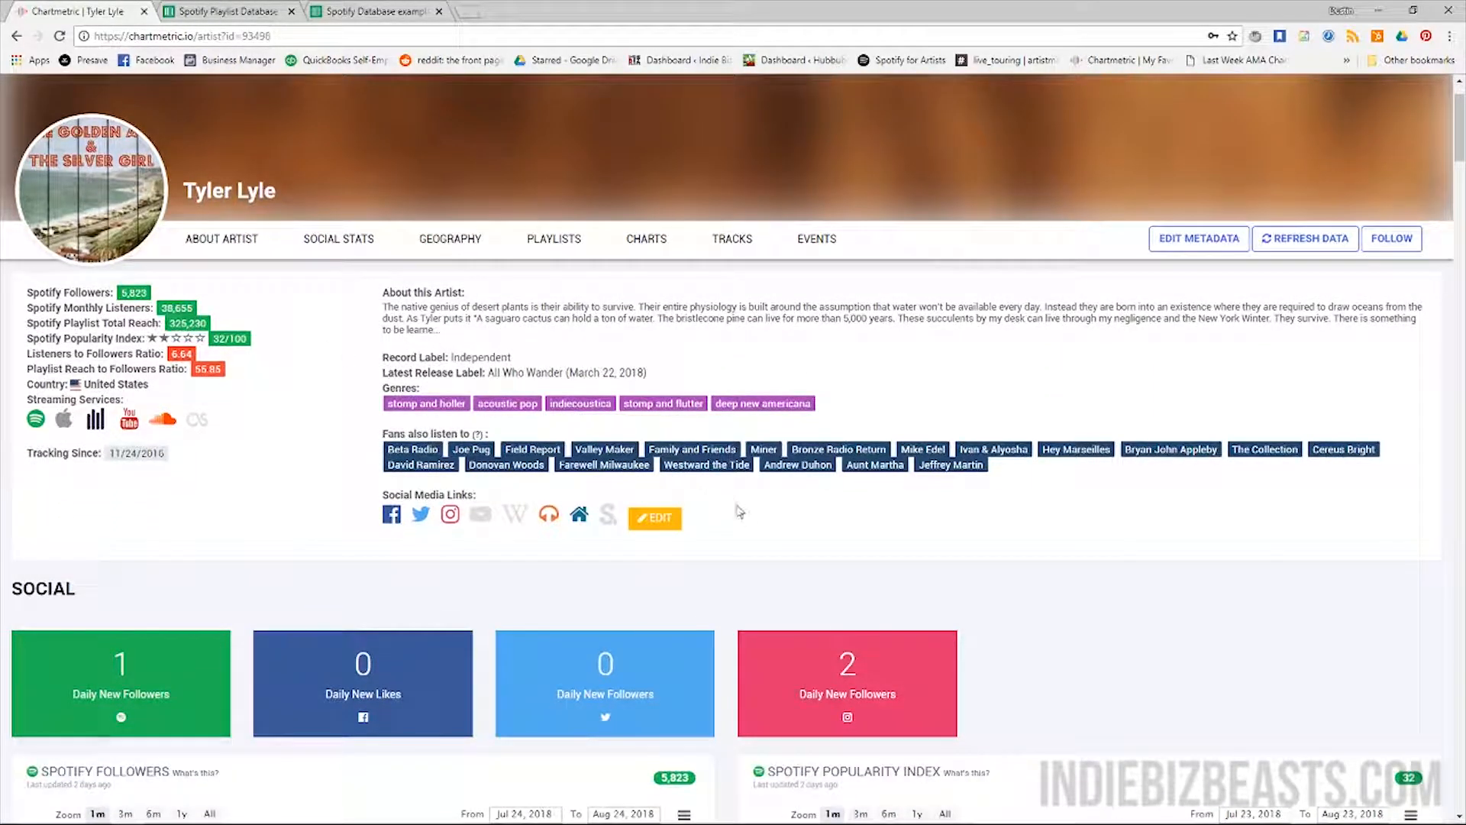
scroll(657, 450, "down", 6)
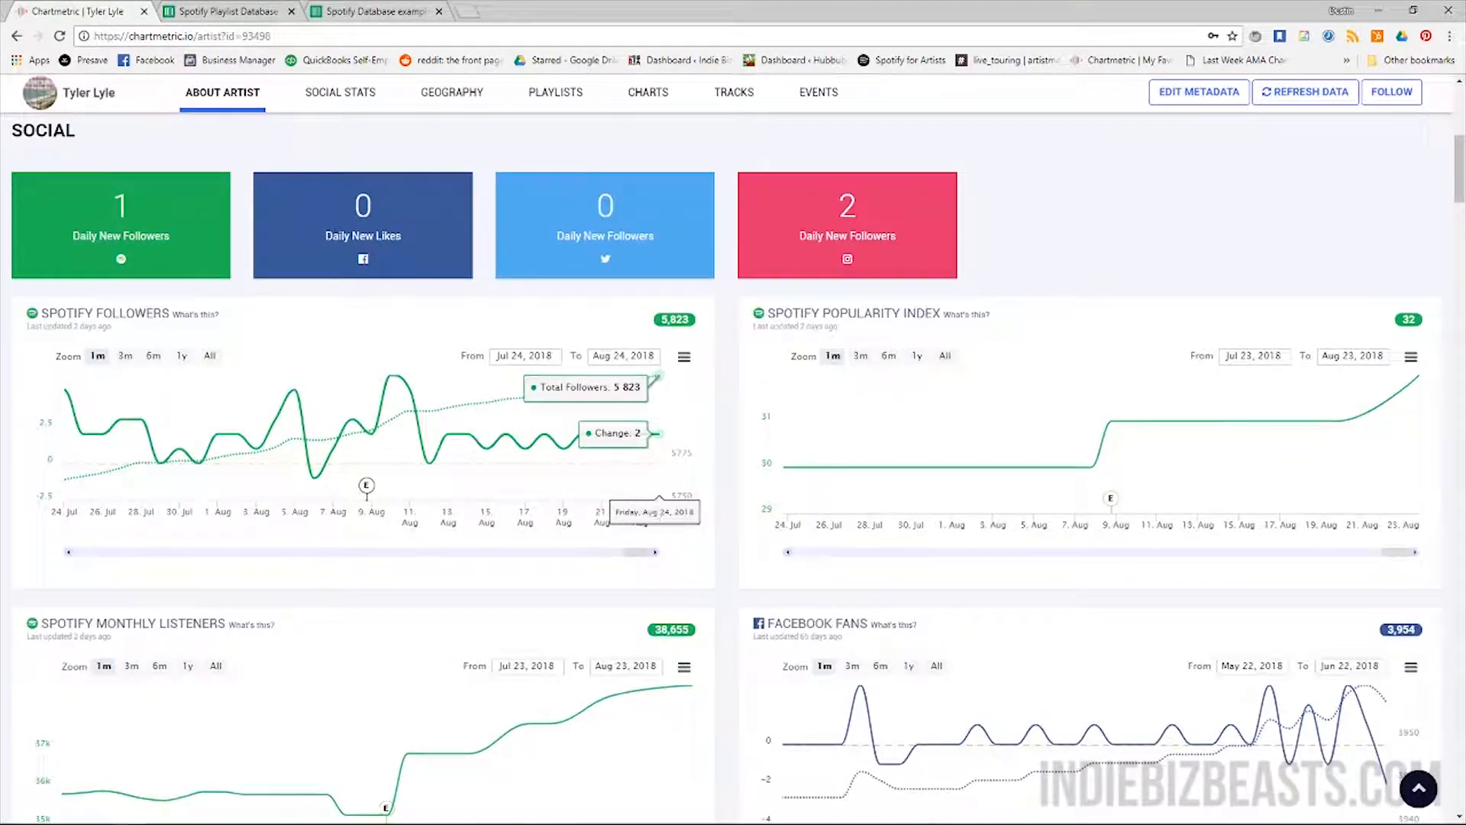
scroll(657, 458, "down", 13)
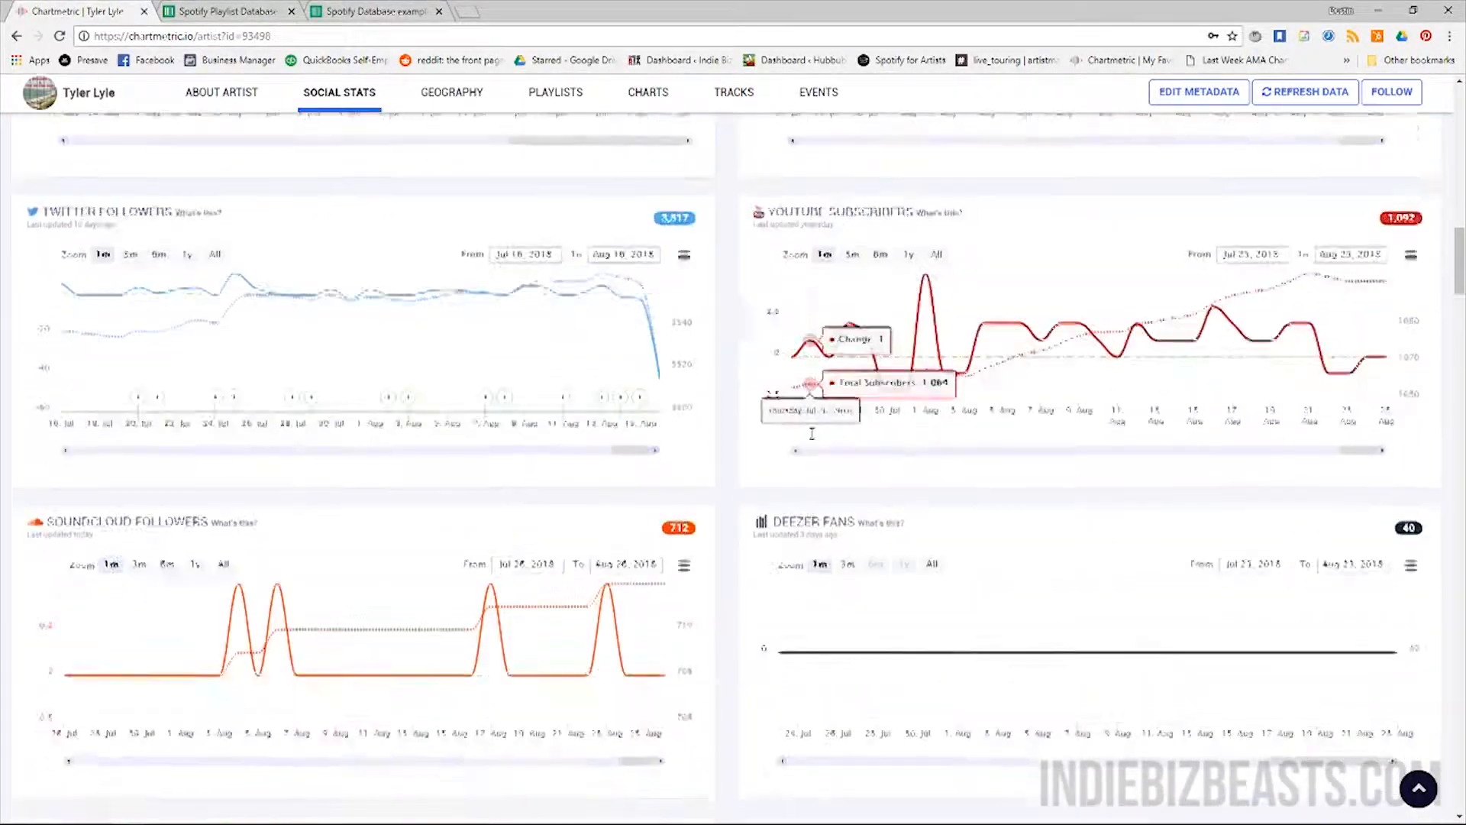
scroll(802, 432, "down", 20)
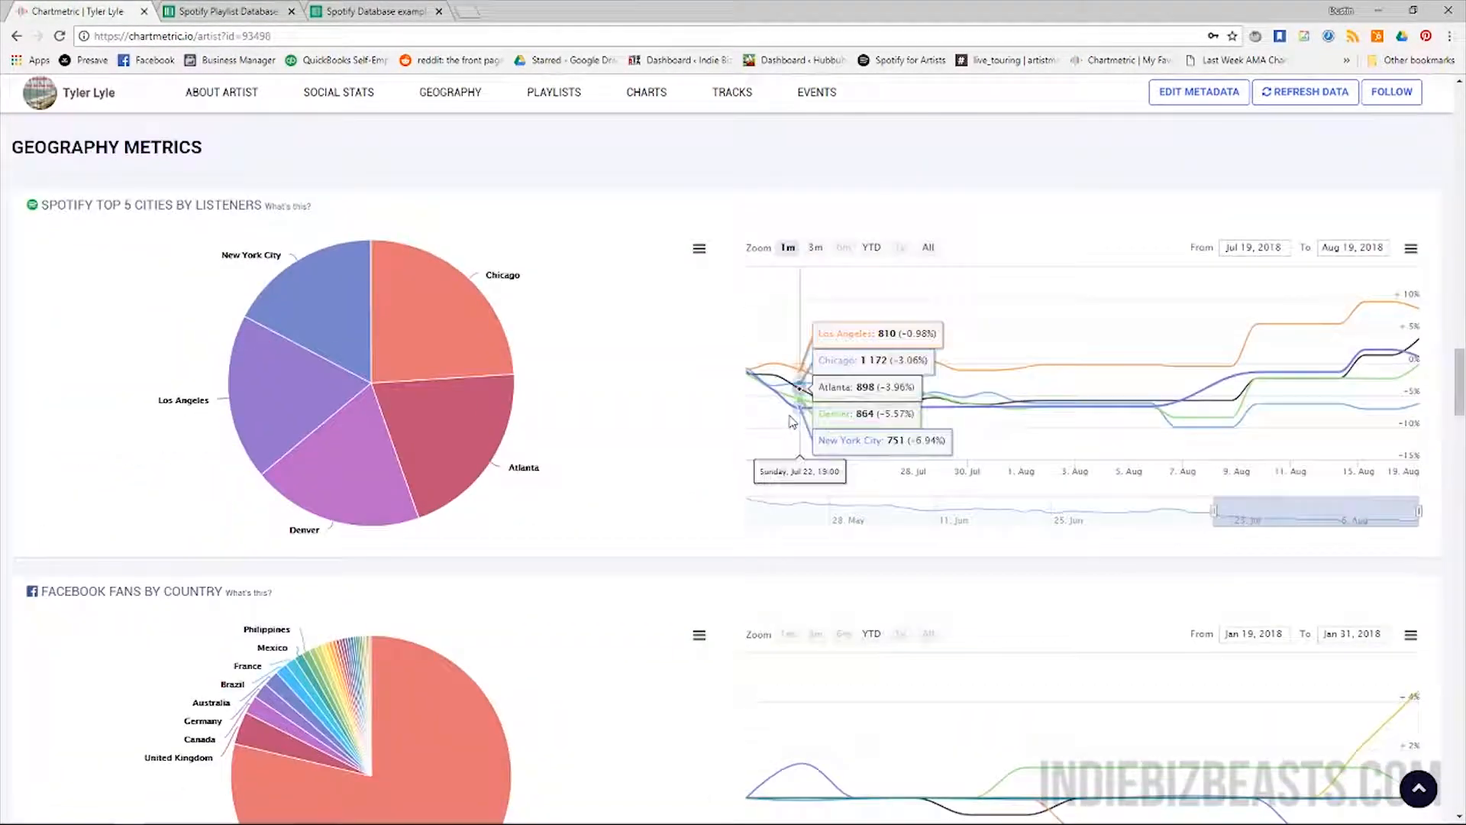
scroll(792, 422, "down", 20)
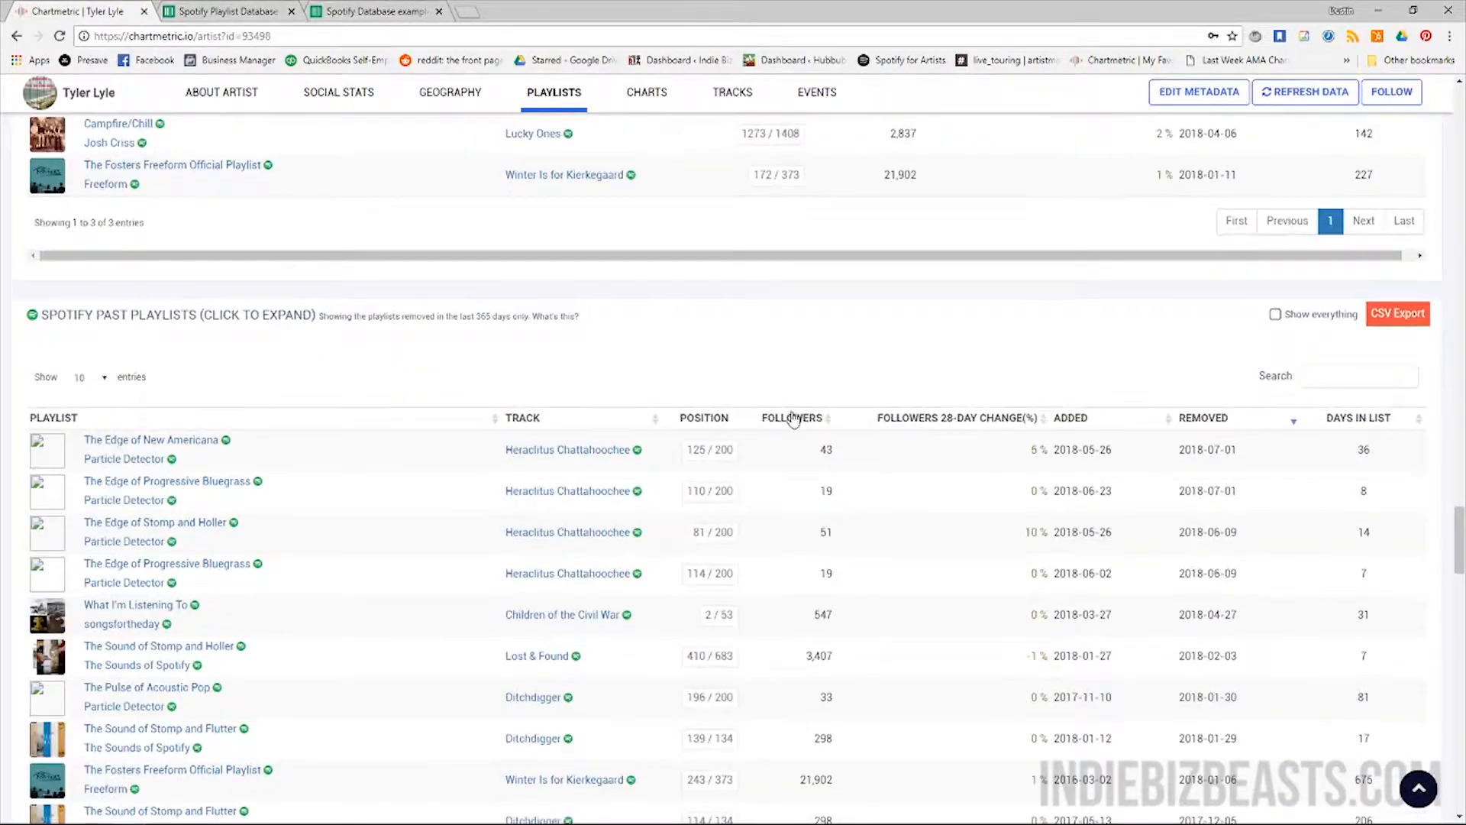
scroll(786, 420, "up", 4)
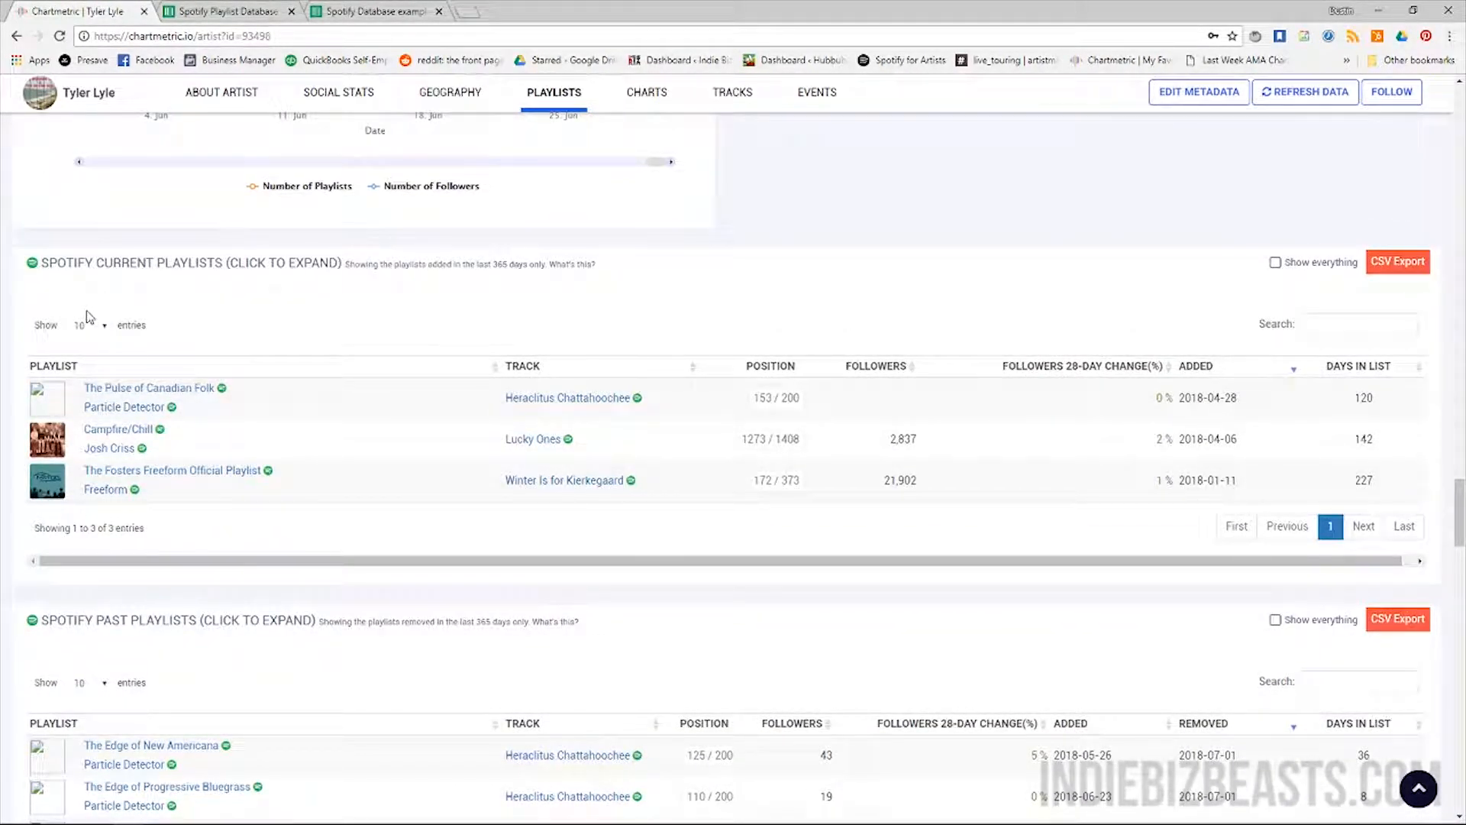
scroll(278, 419, "down", 5)
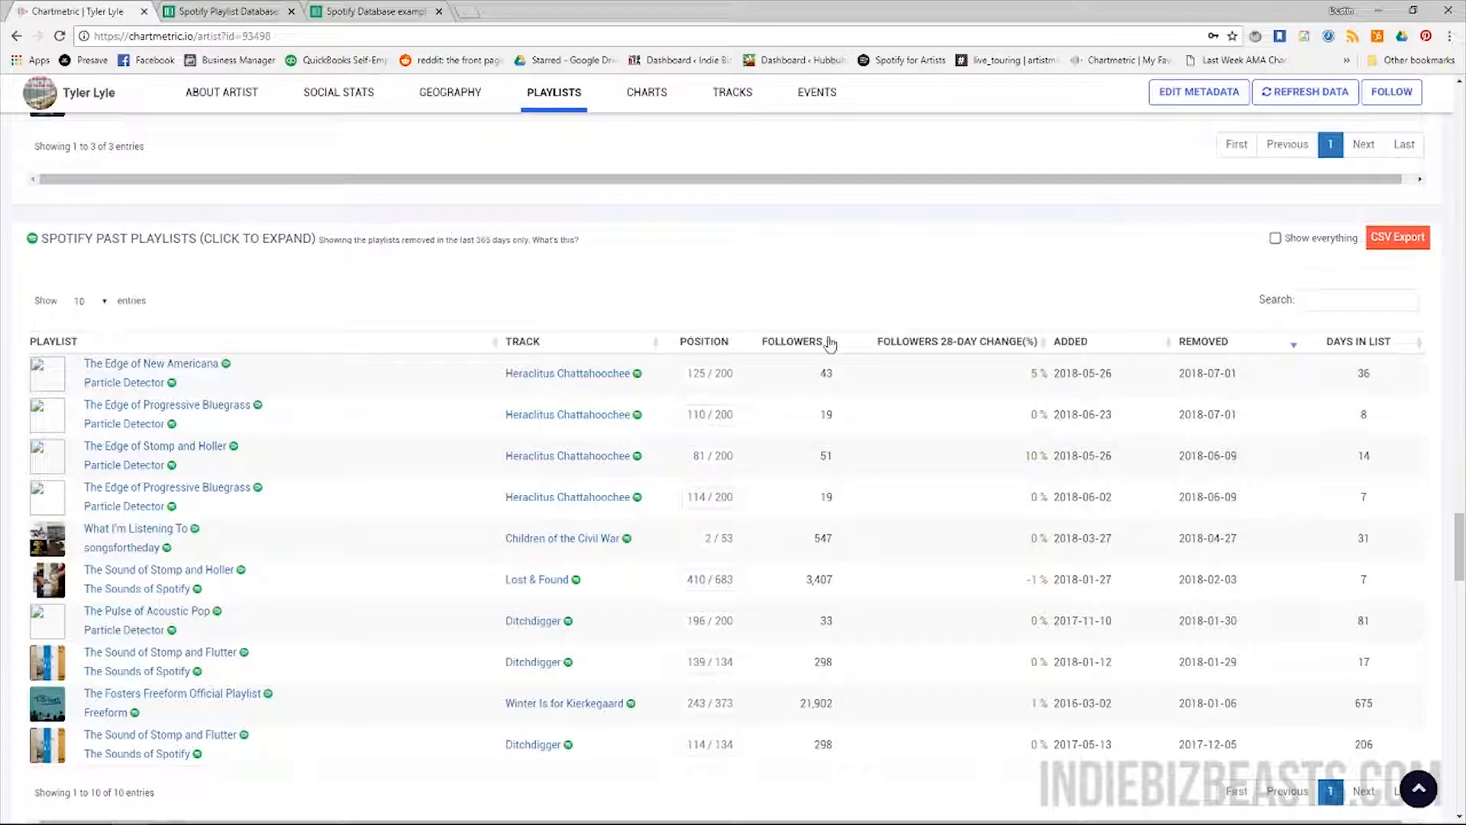
scroll(873, 365, "up", 5)
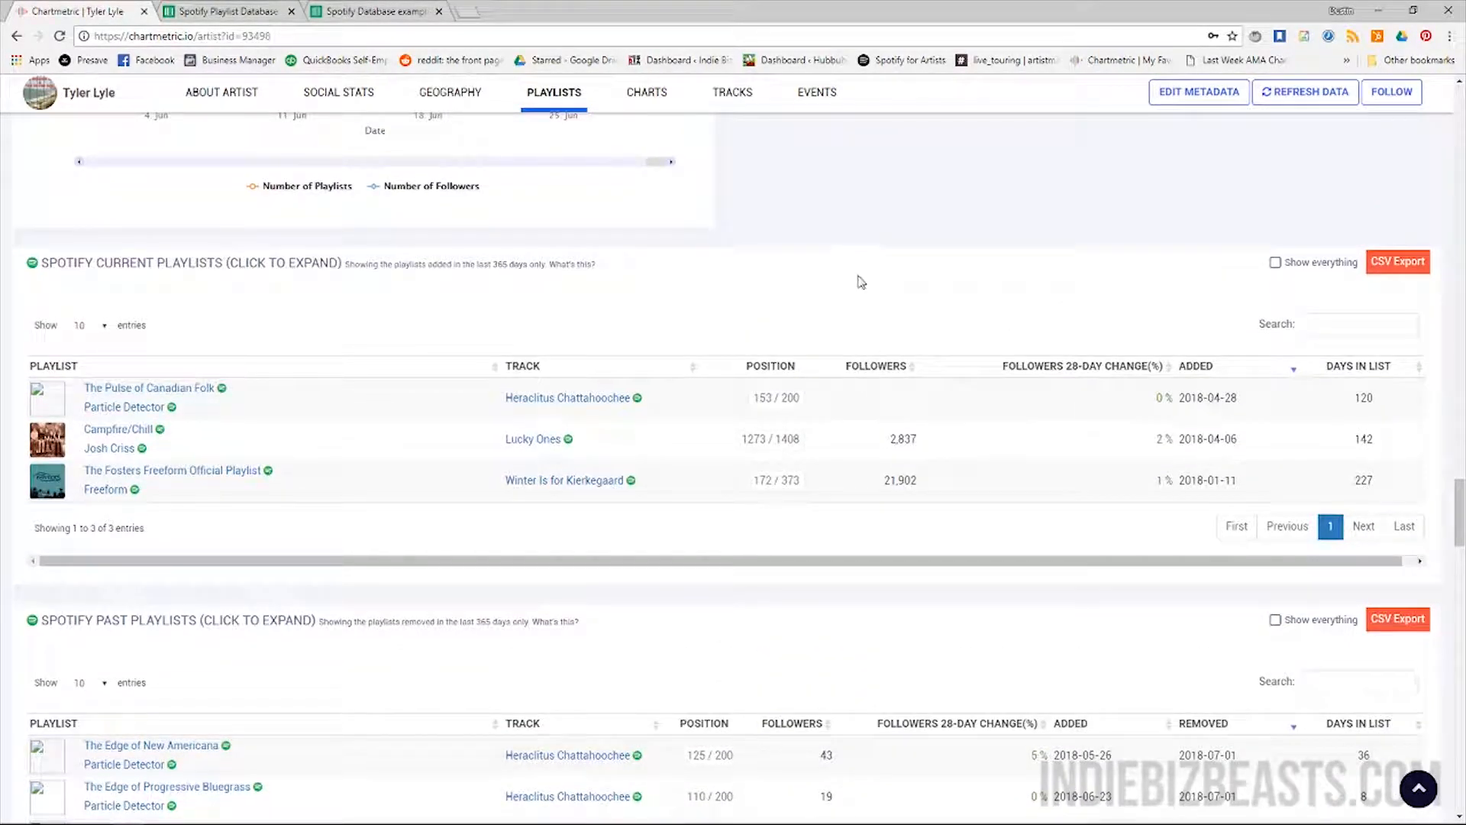
left_click(1288, 273)
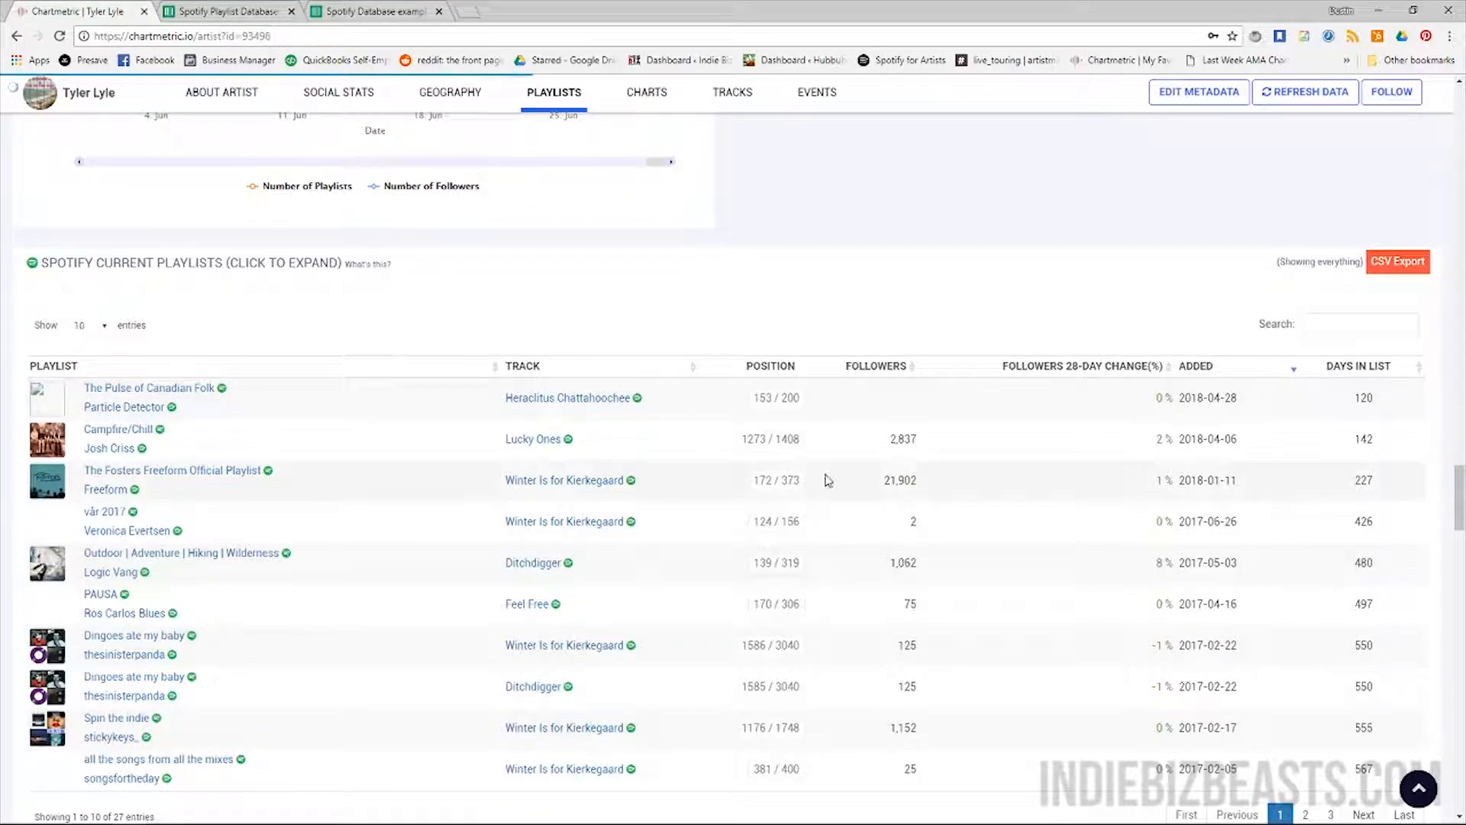
Sort Tyler Lyle's current Spotify playlists by followers, largest first, and snap Chrome to the right half
scroll(595, 391, "down", 5)
scroll(595, 391, "down", 1)
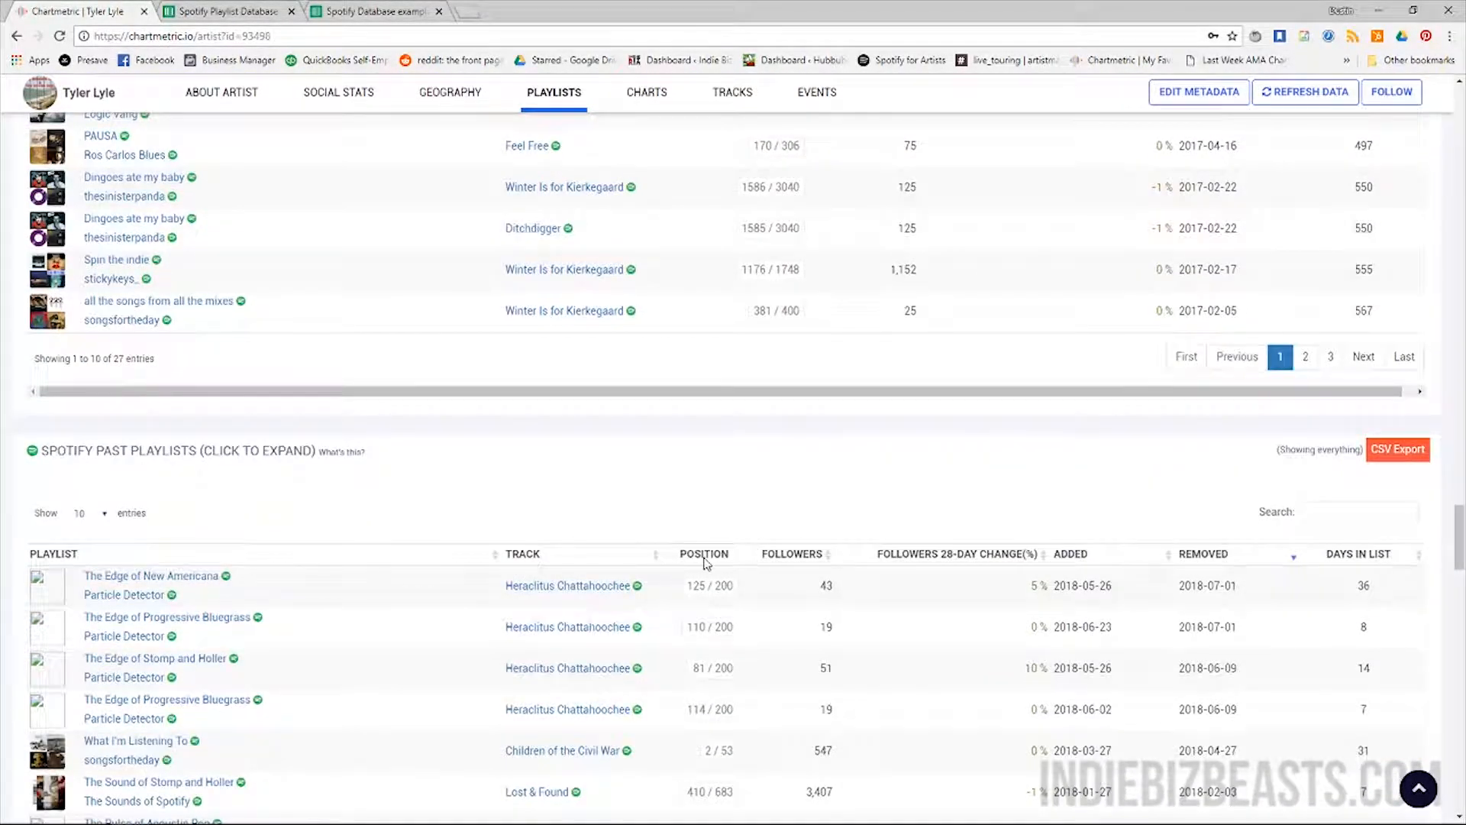
scroll(364, 481, "up", 6)
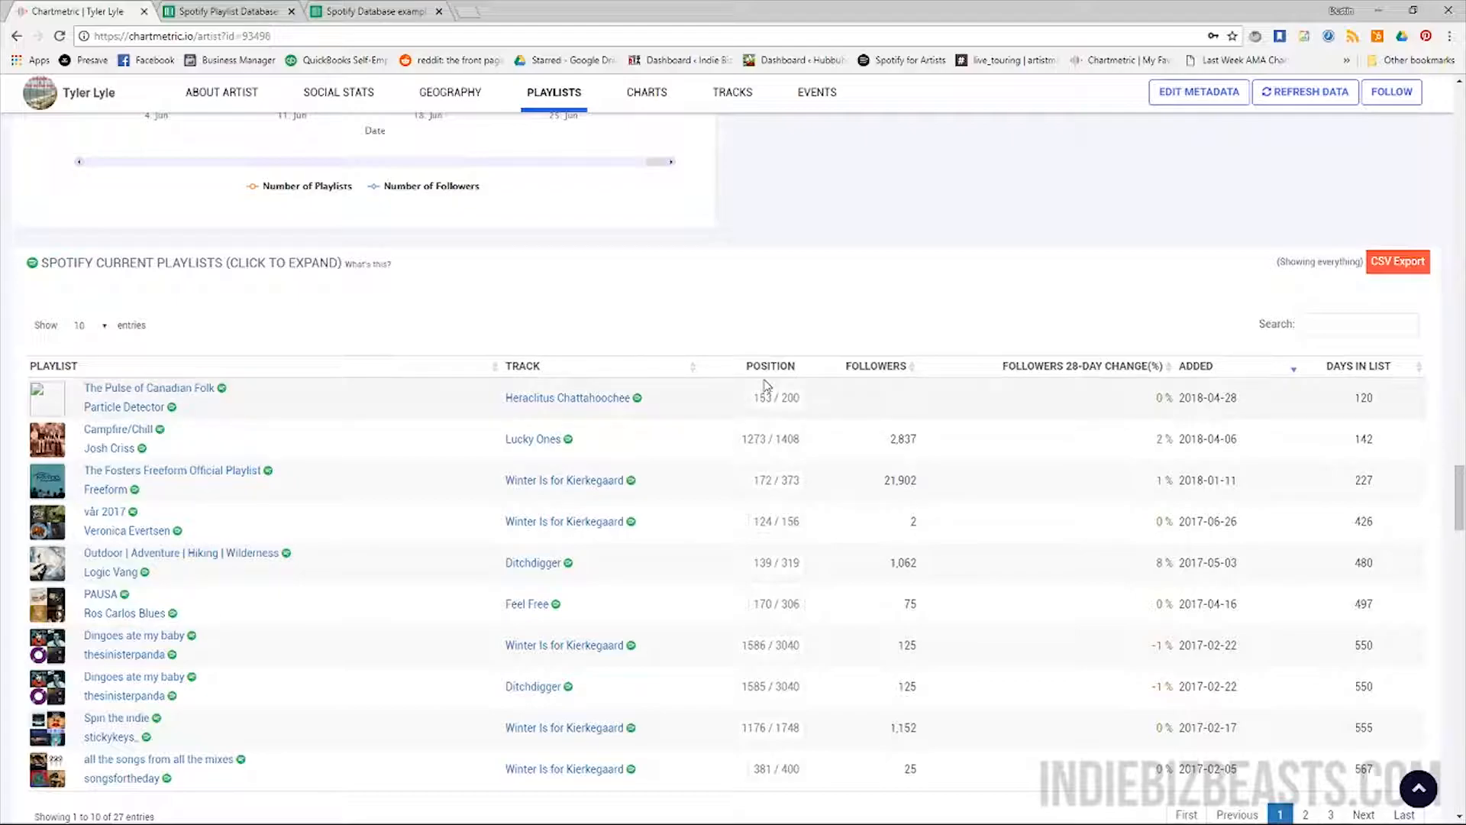
left_click(872, 367)
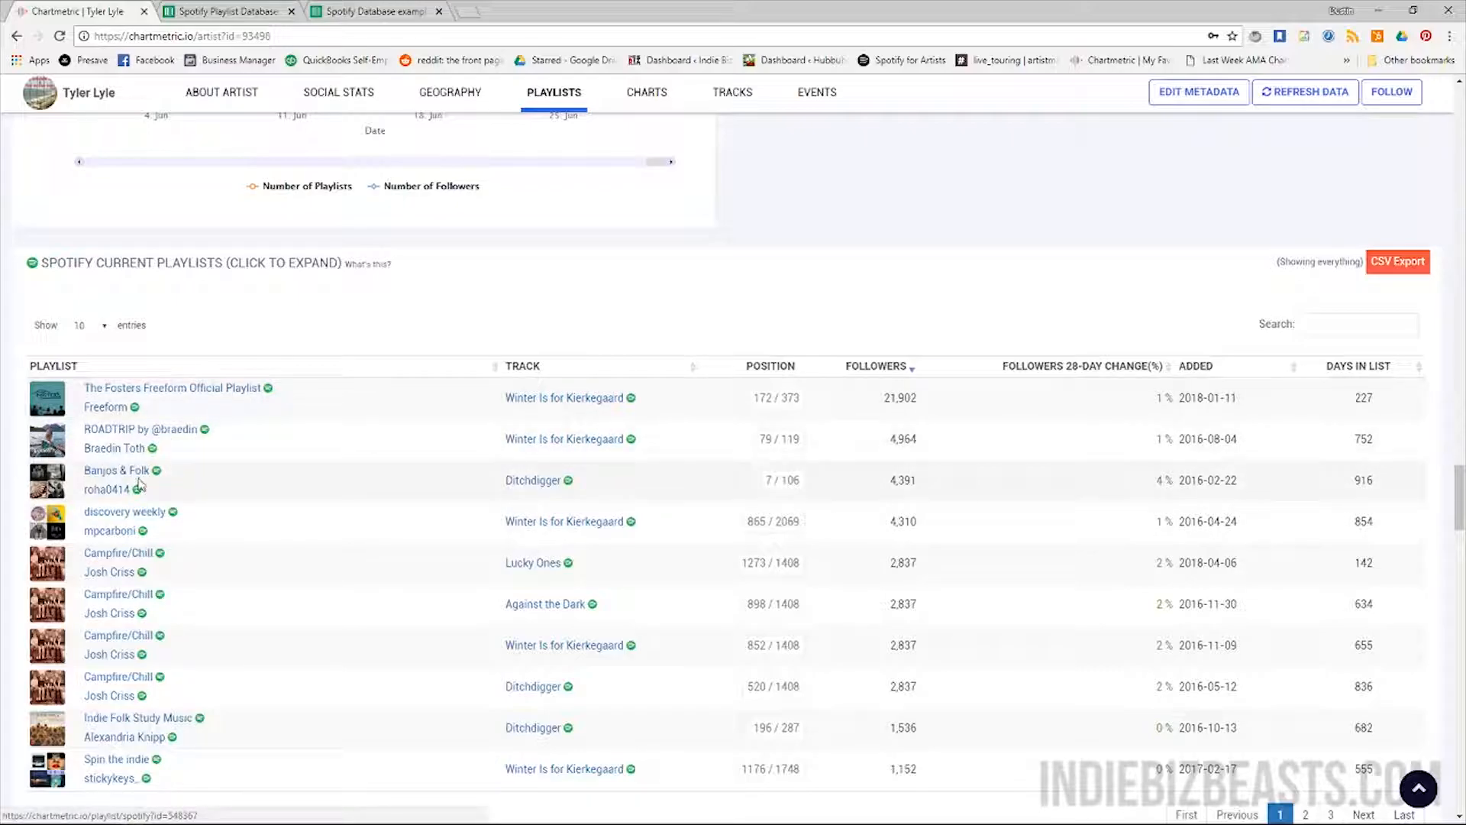
left_click_drag(996, 6, 1462, 285)
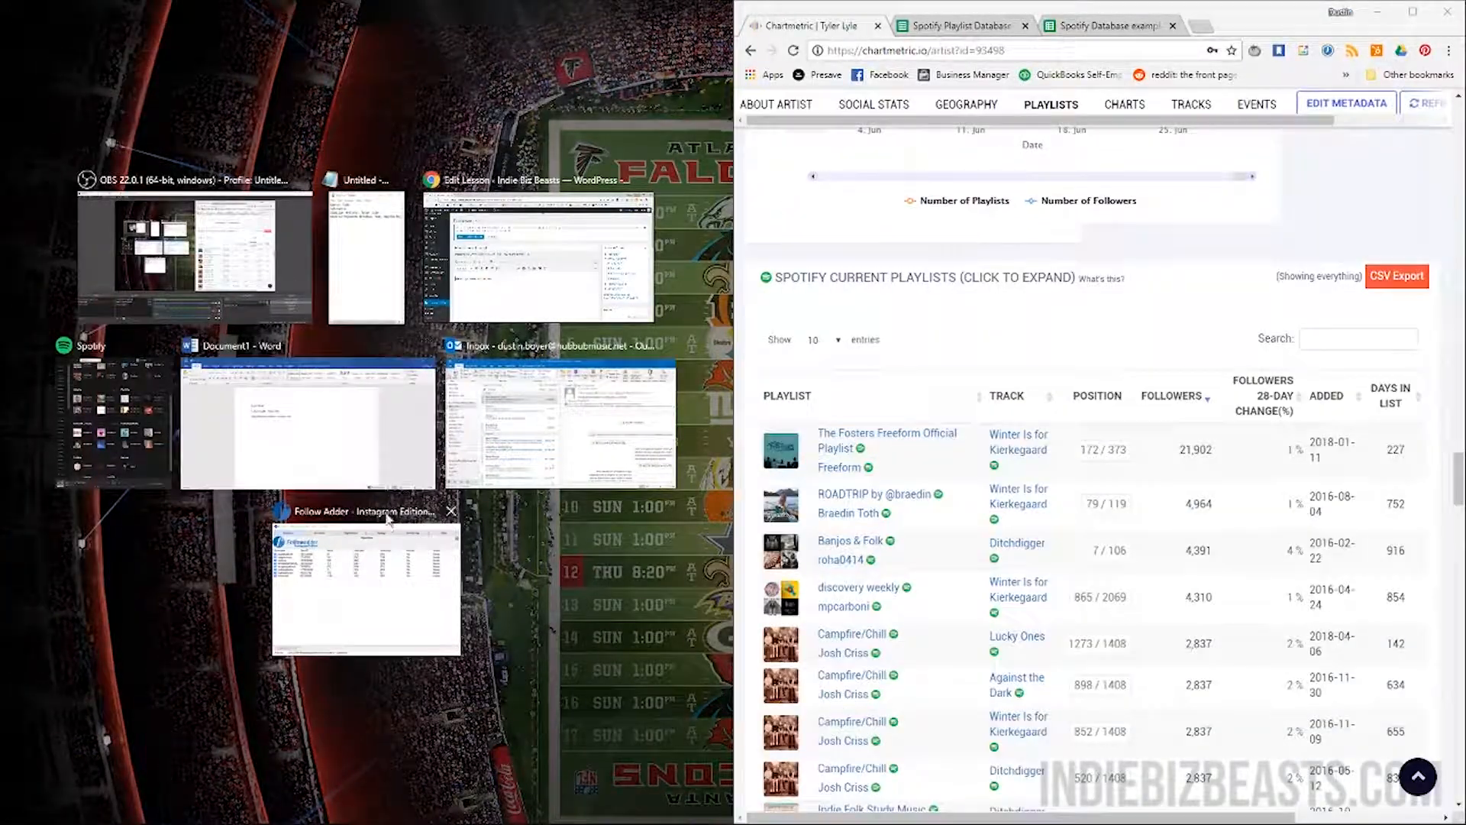
Snap Spotify to the left half and search it for the ROADTRIP playlist's curator by name
left_click(115, 420)
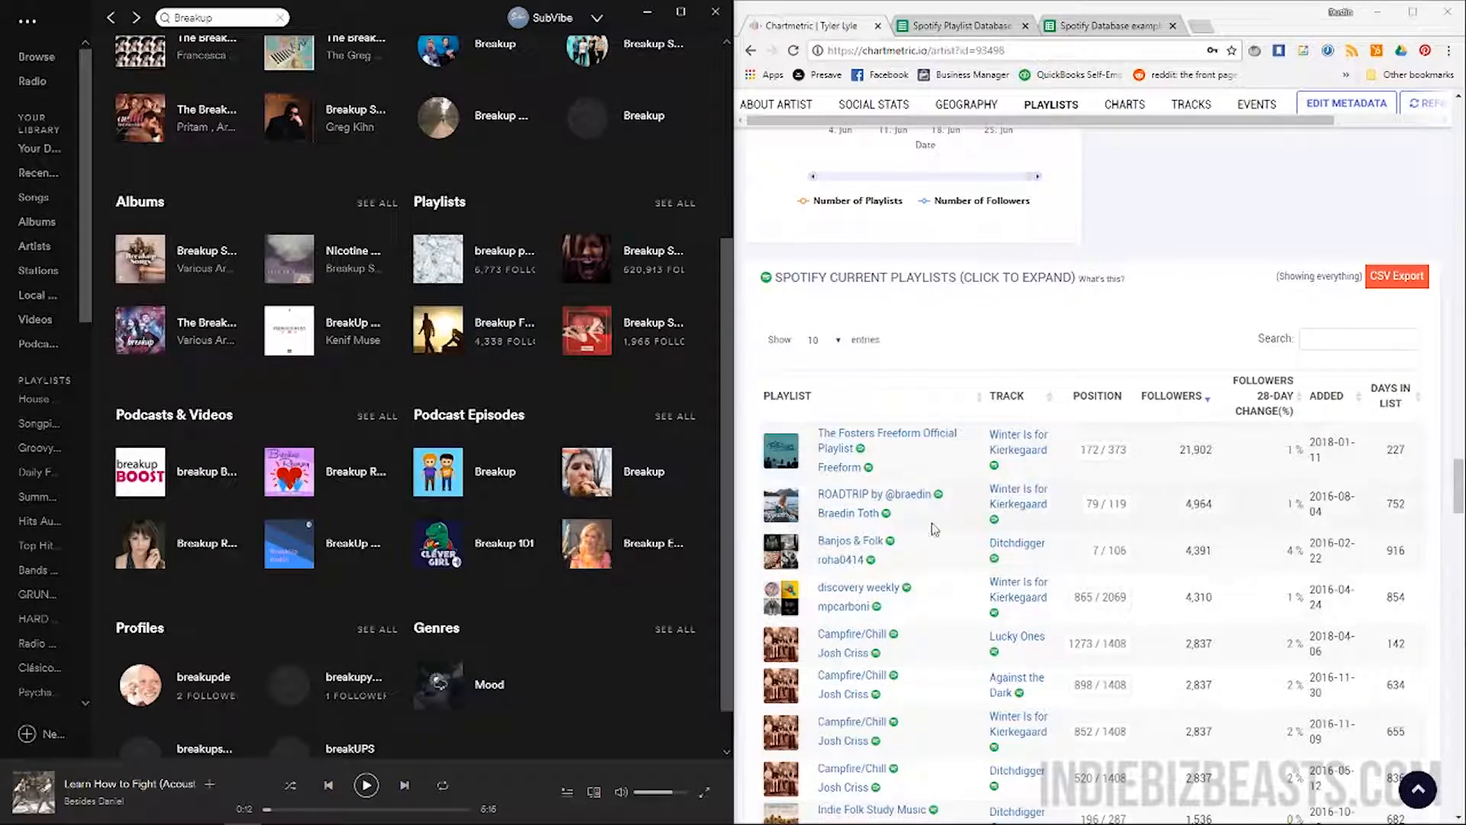
middle_click(904, 497)
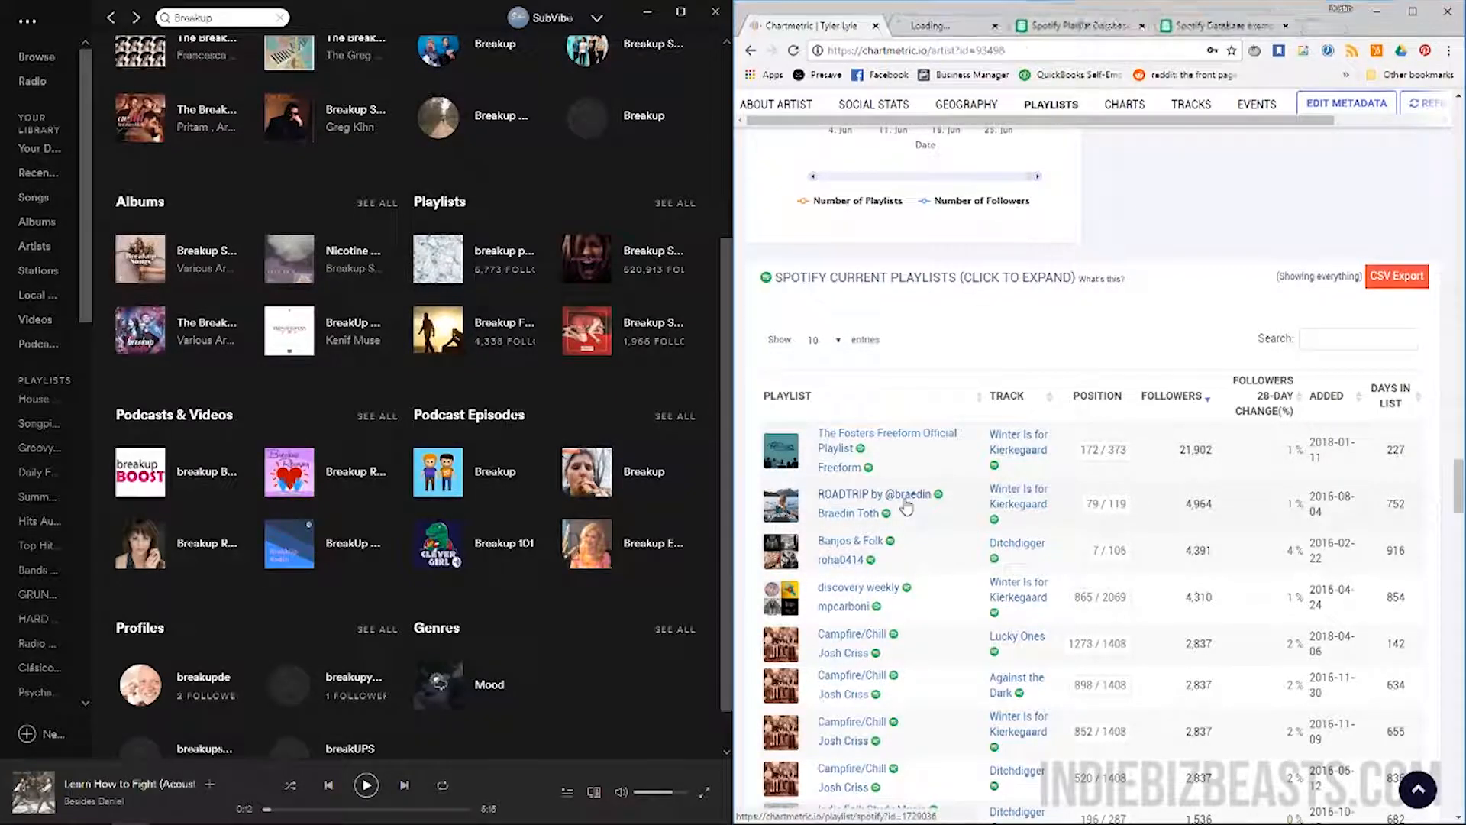
left_click(993, 27)
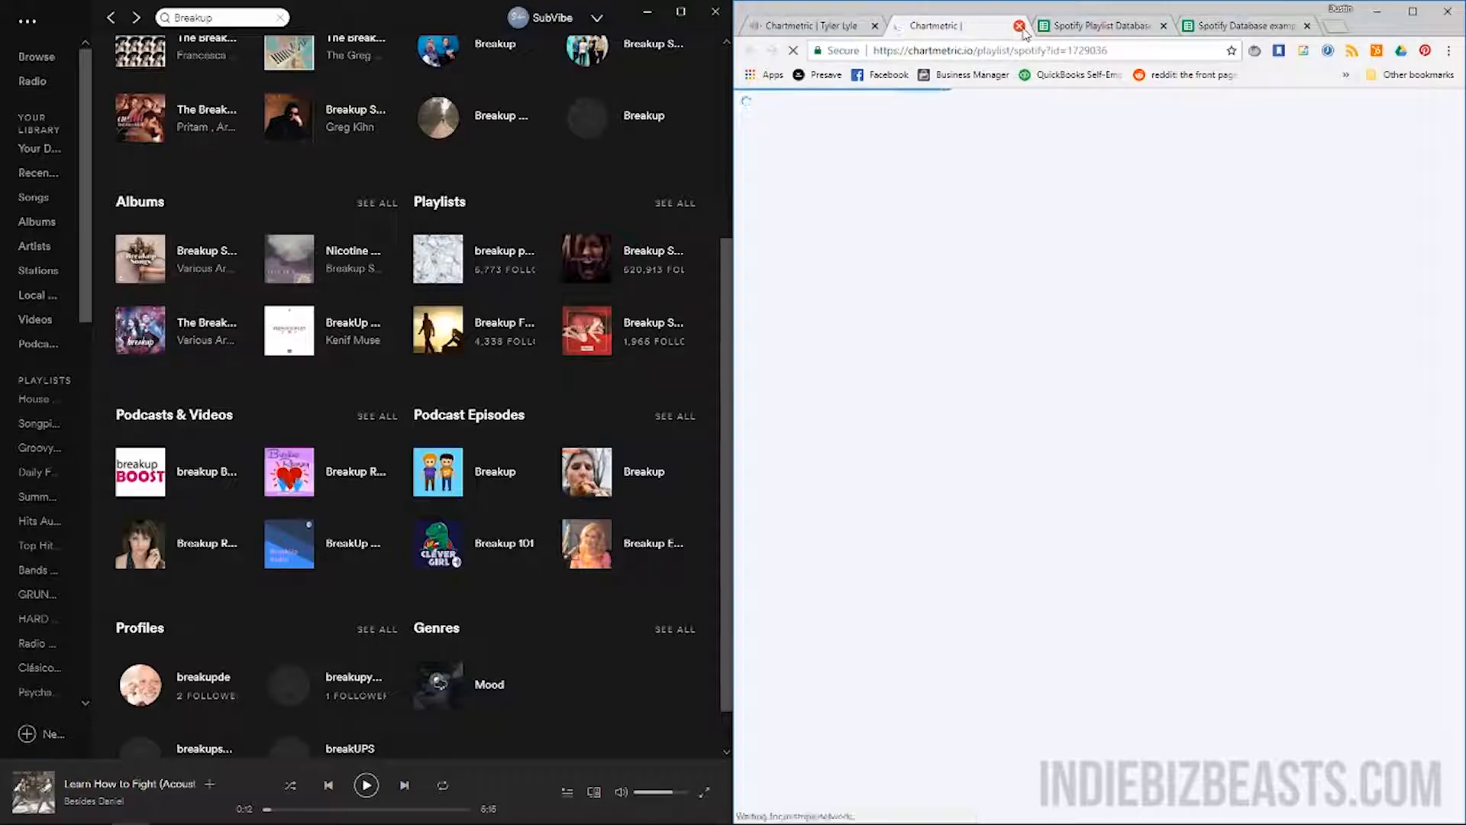
left_click(1020, 26)
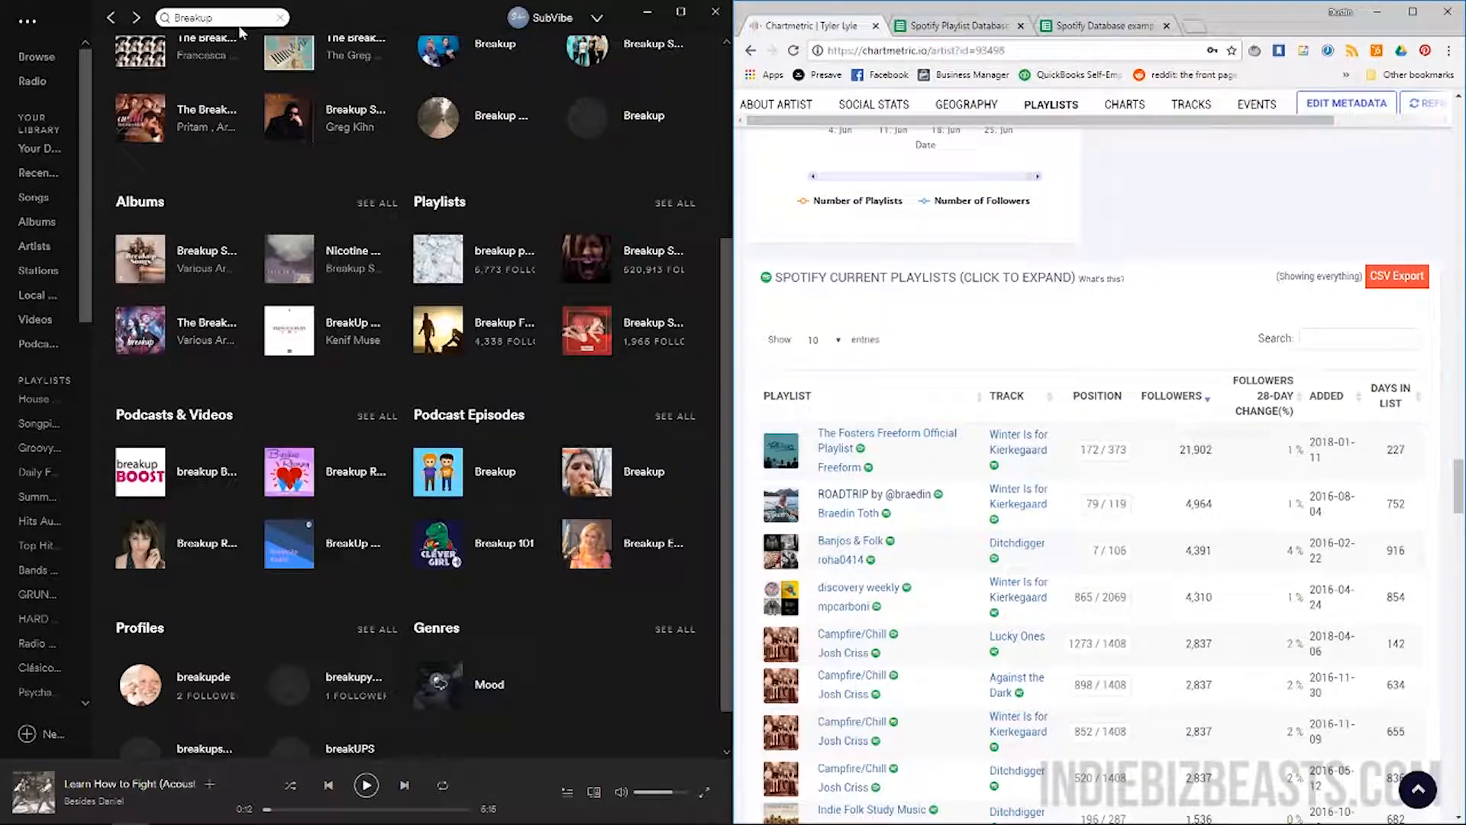
left_click(237, 18)
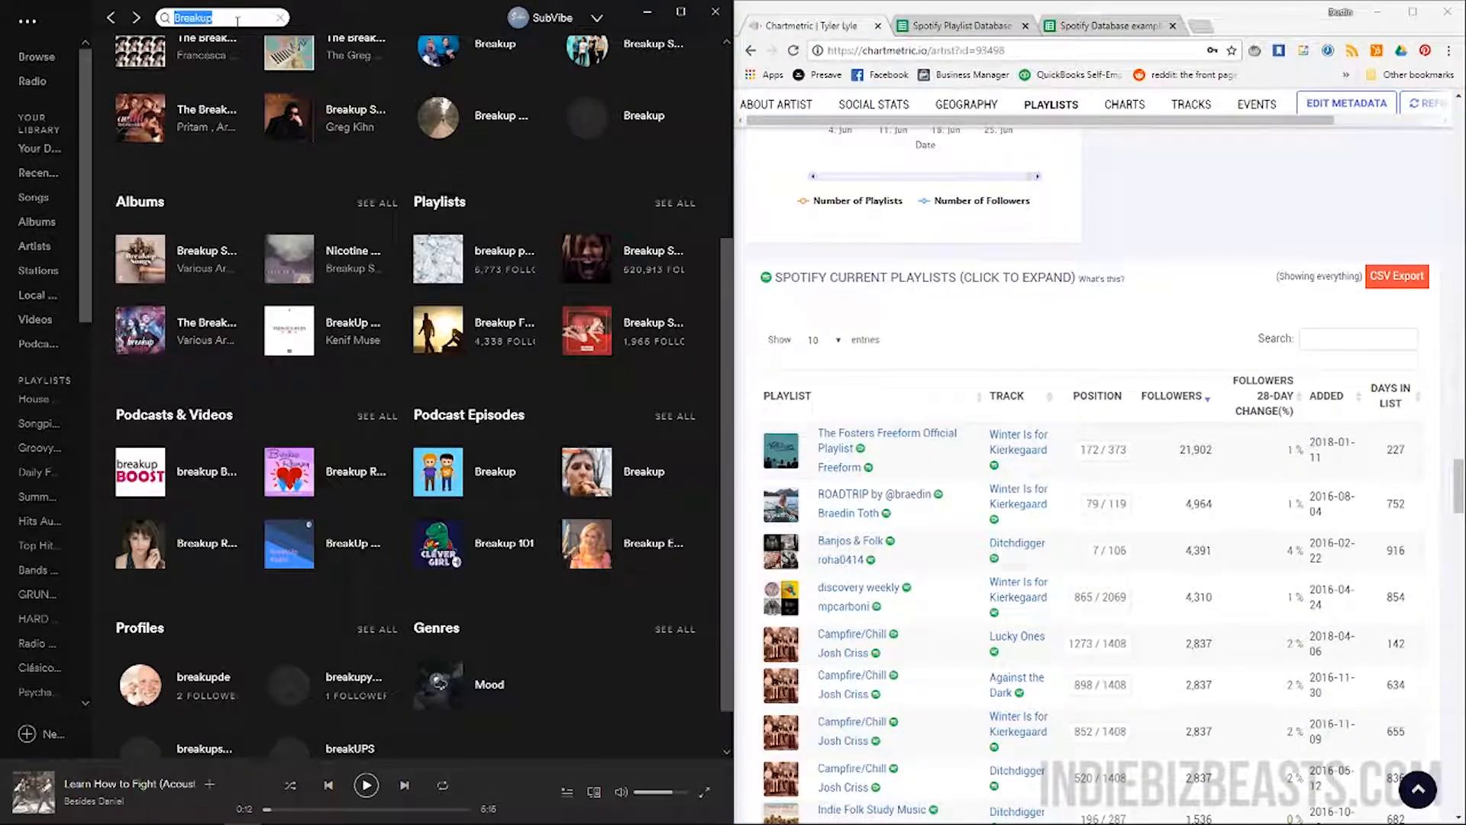
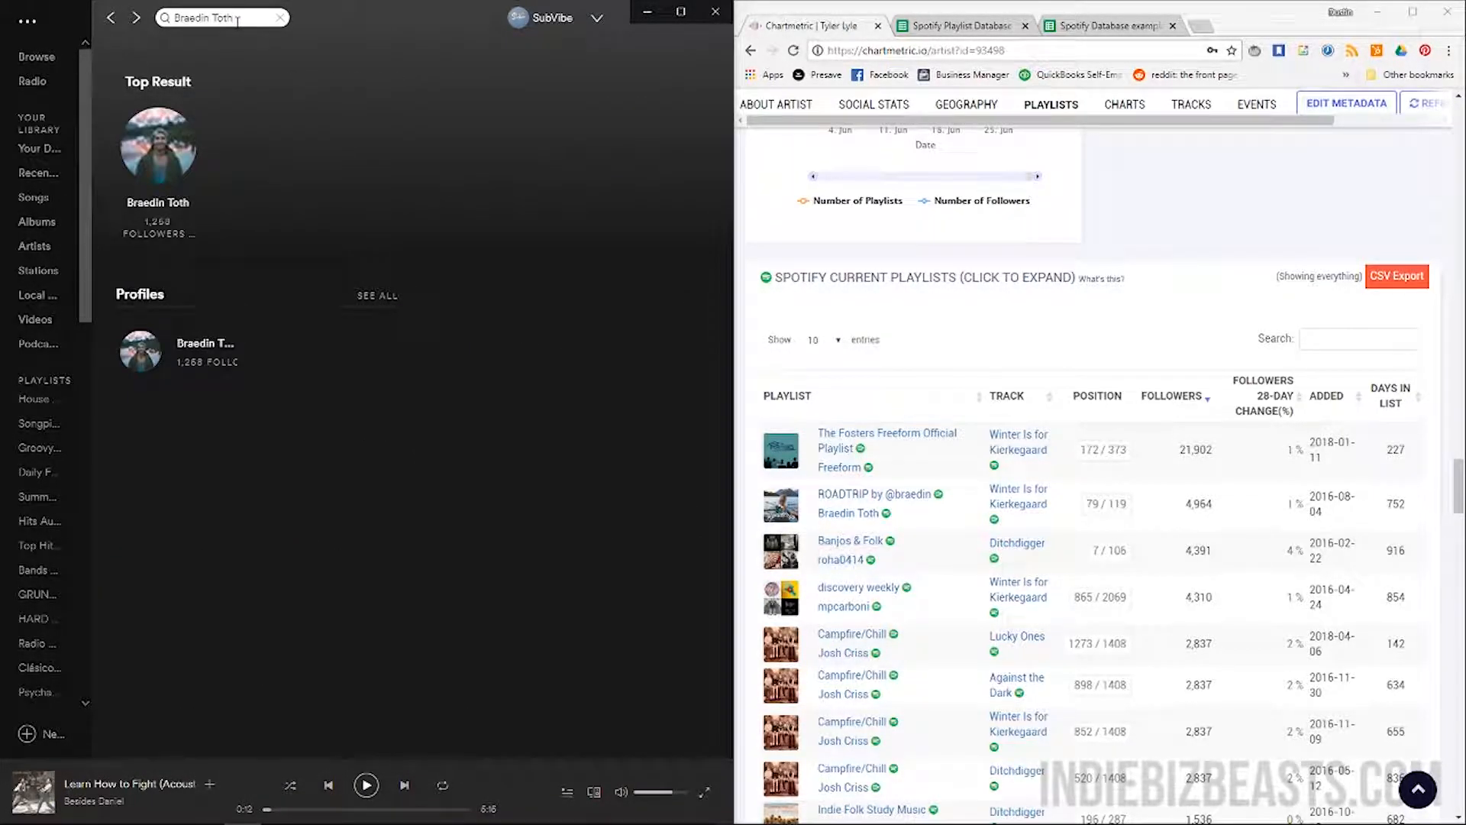
Browse the curator's profile, viewing ROADTRIP and SUMMER DRIVES, ending on ROADTRIP (4,973 followers, 117 songs)
left_click(168, 206)
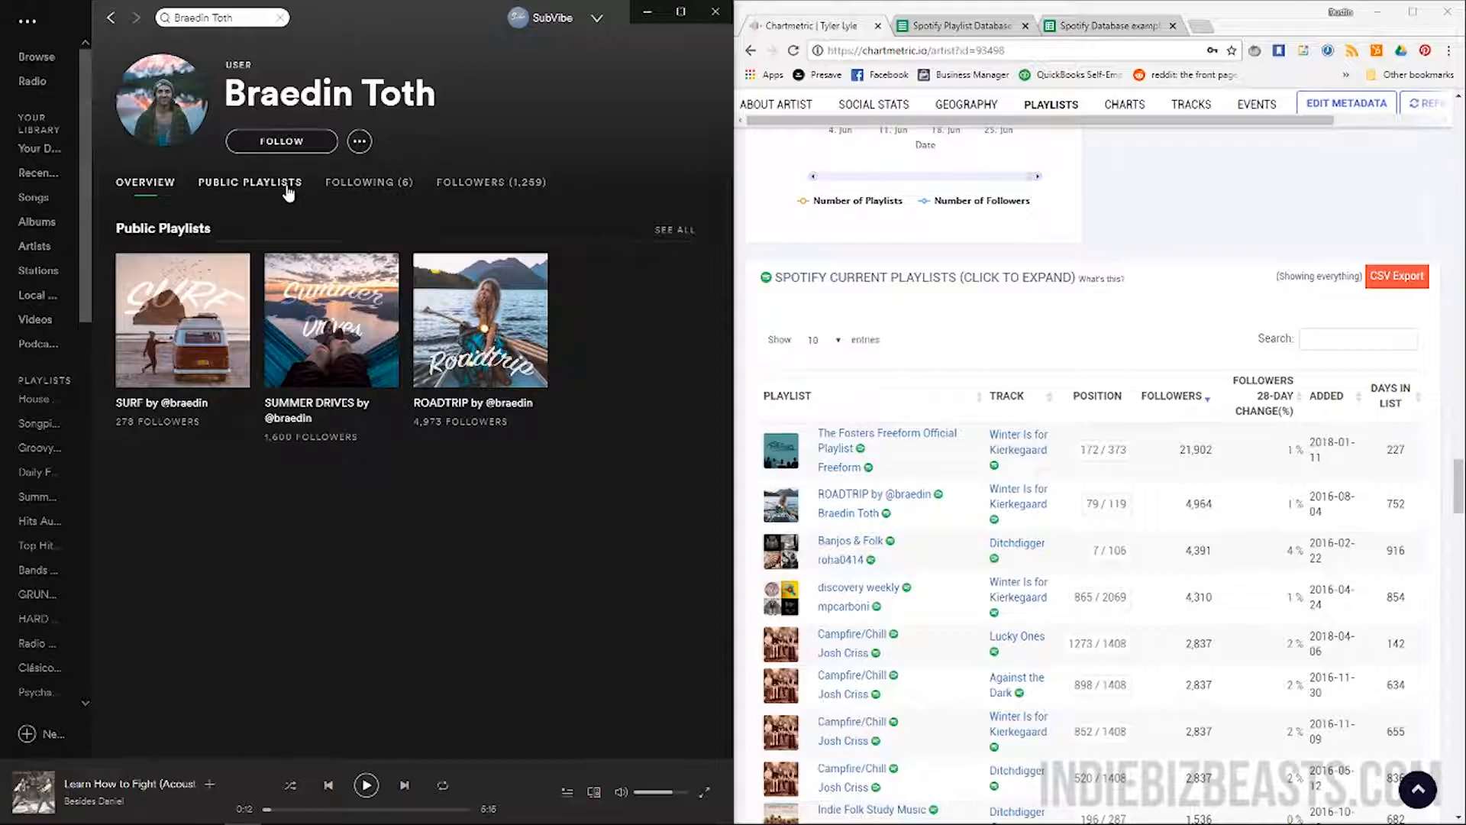
left_click(500, 412)
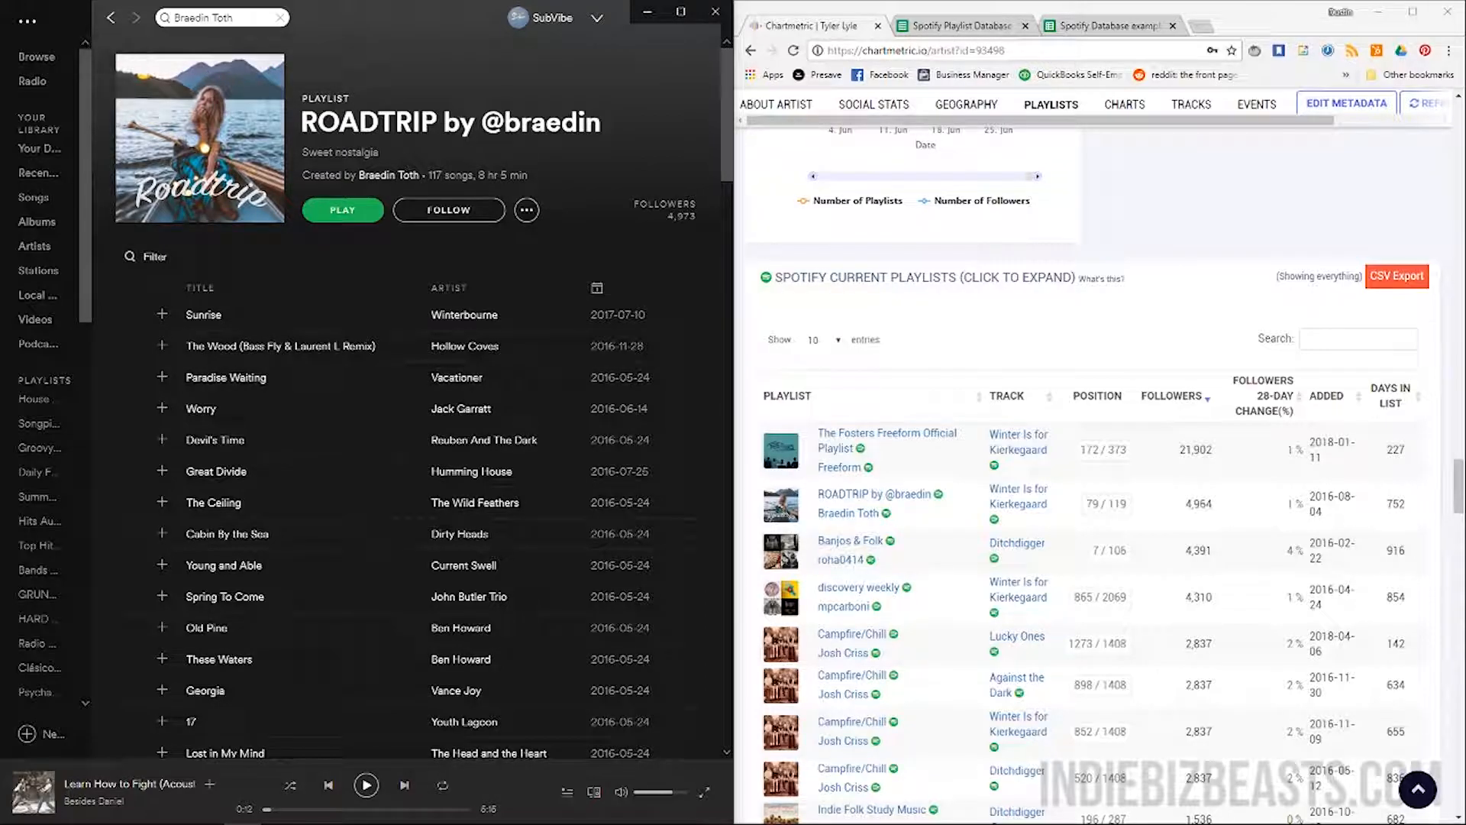
left_click(112, 17)
left_click(333, 329)
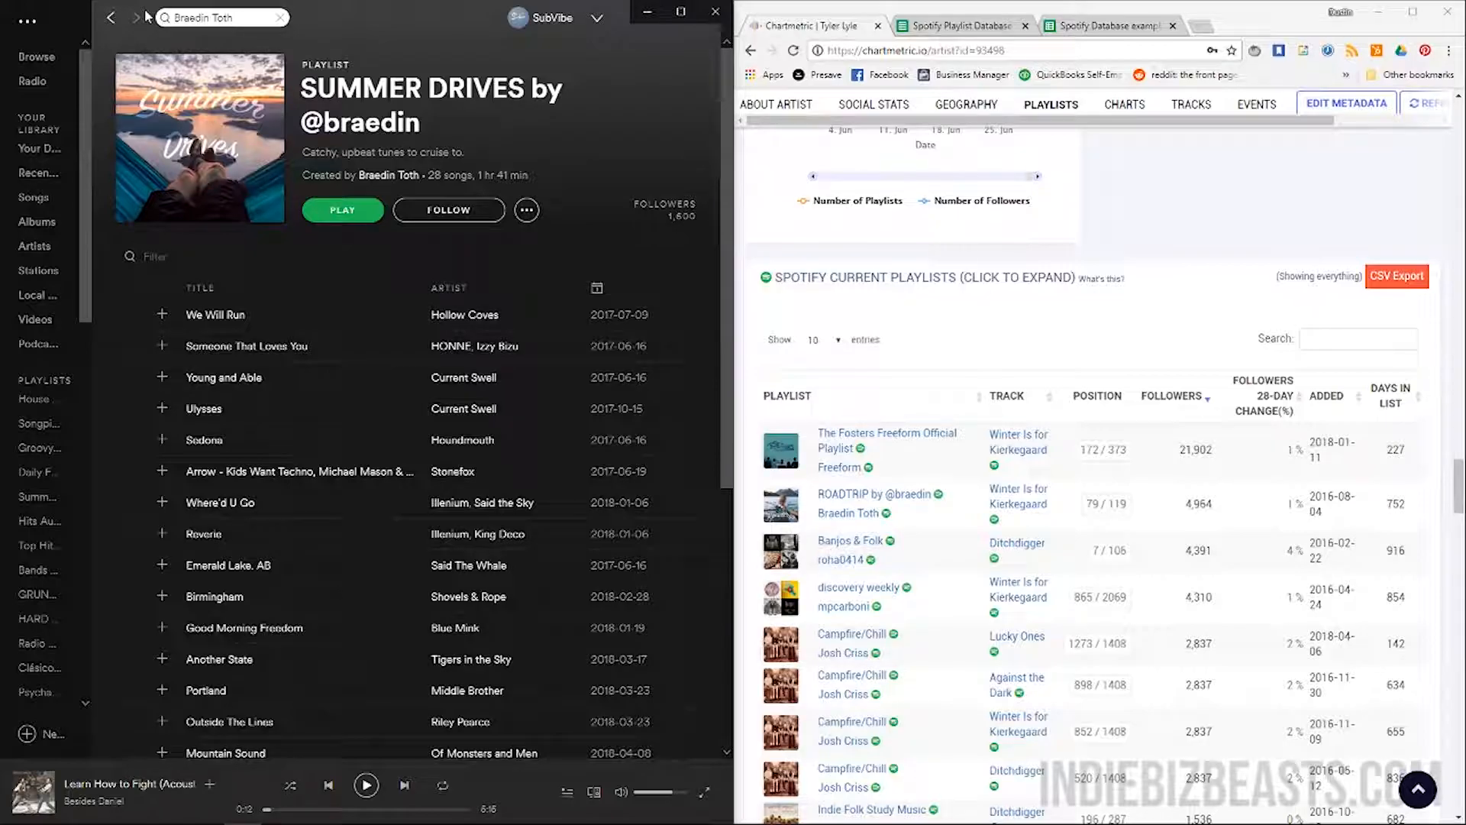
left_click(109, 18)
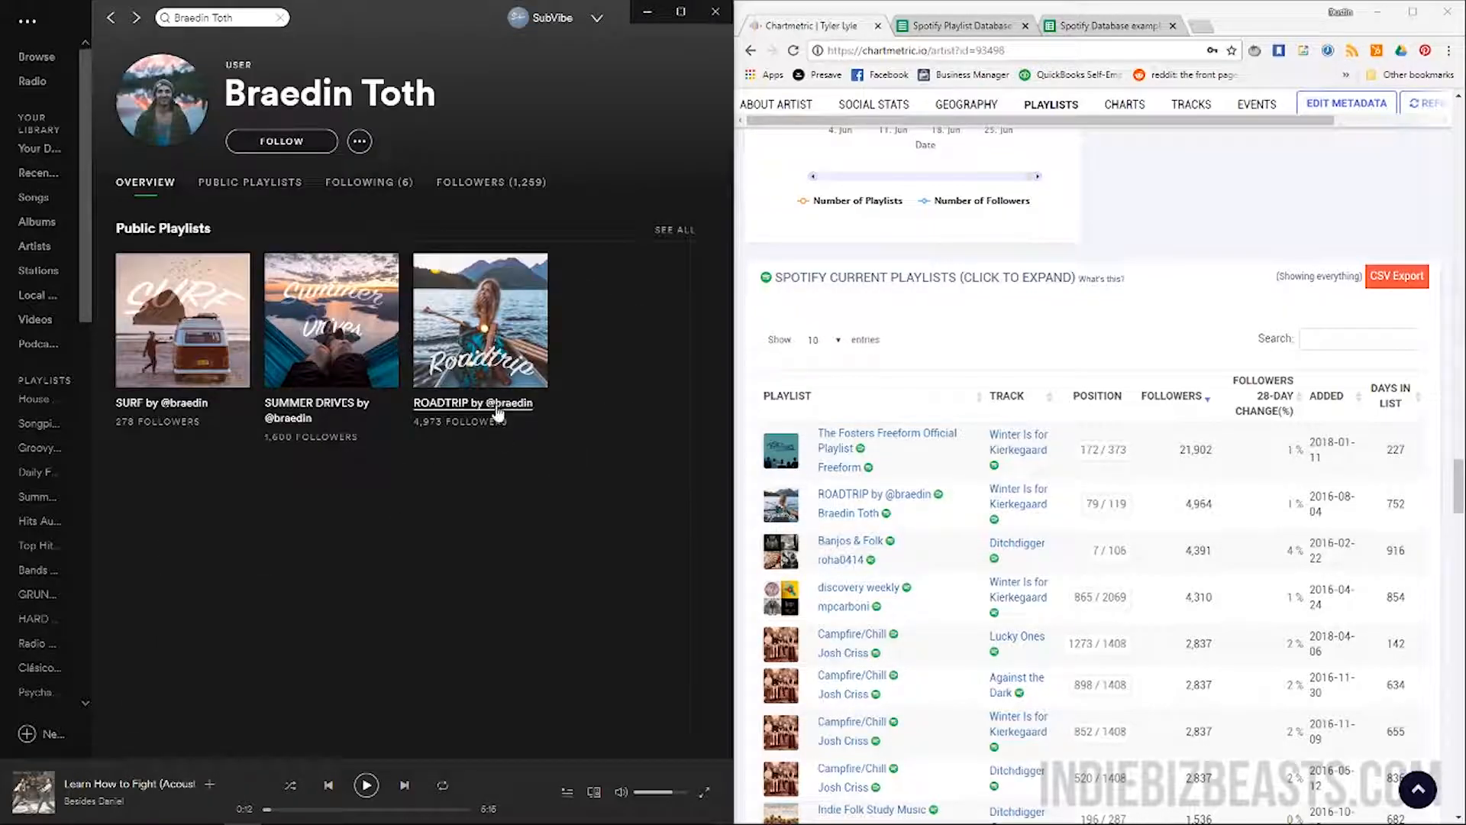
left_click(497, 413)
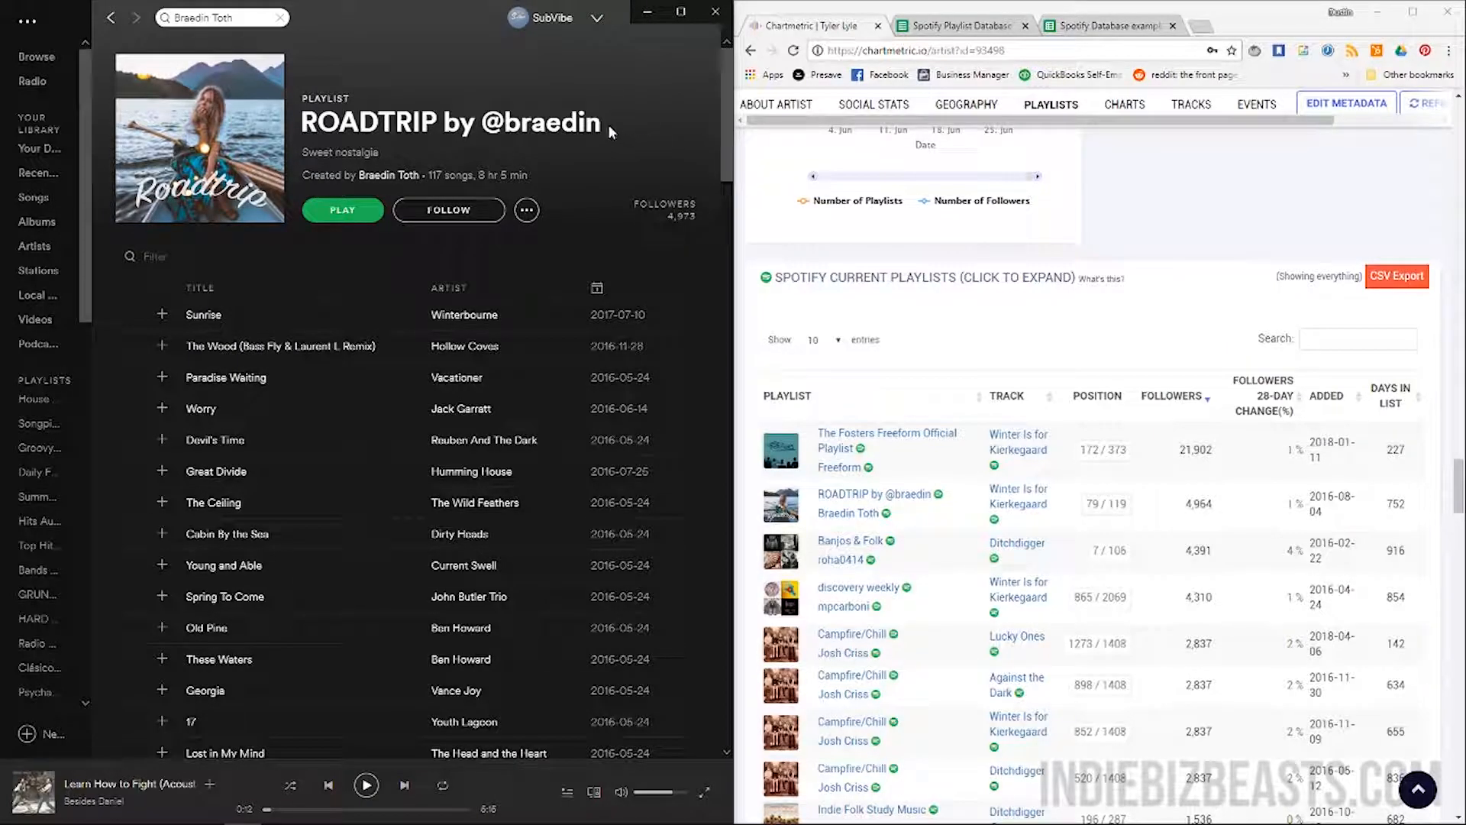
left_click(1204, 31)
Go to Instagram and look up the curator's account by handle
type("insta")
key("Return")
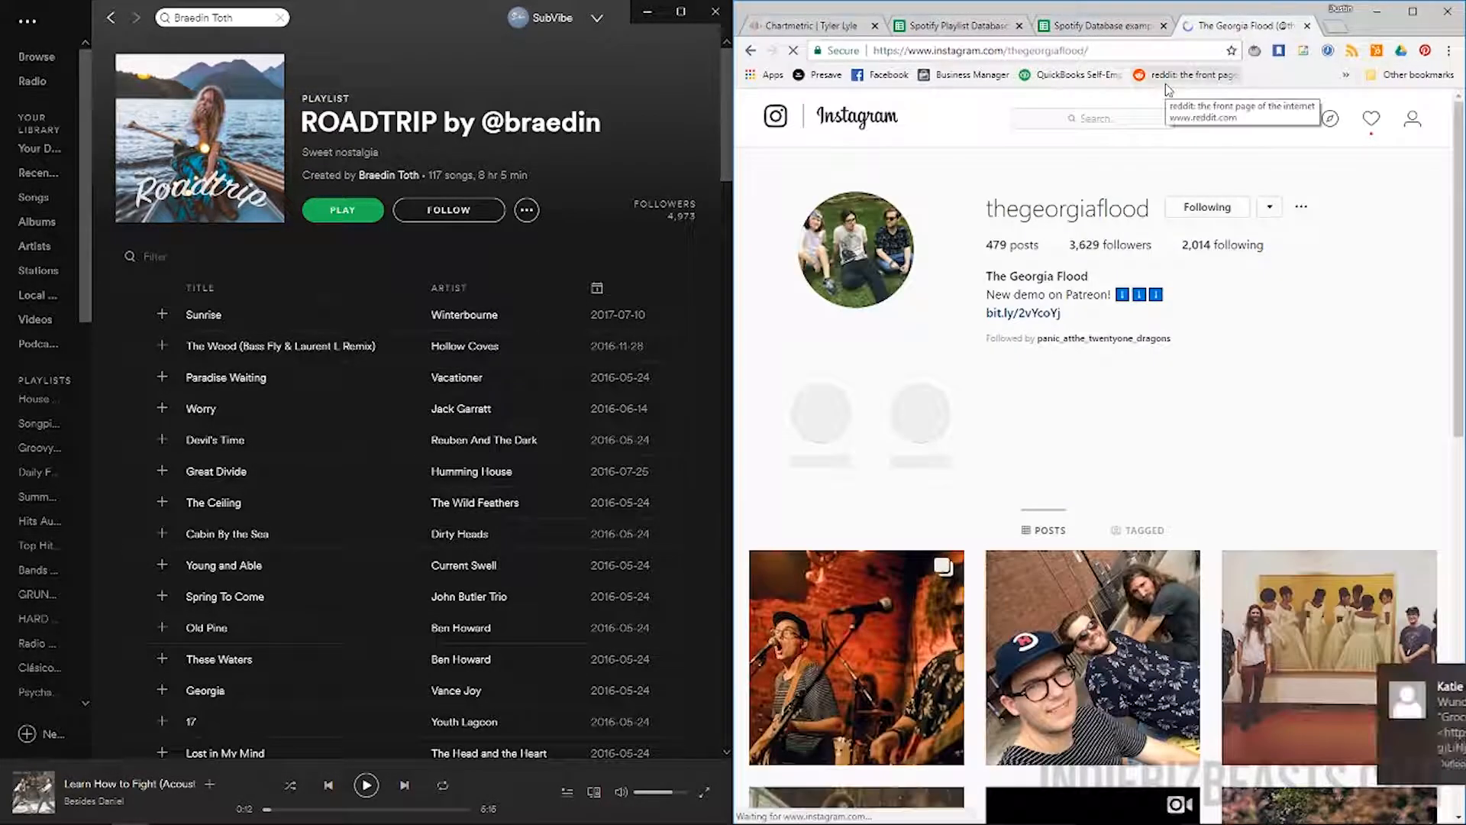
left_click(1096, 119)
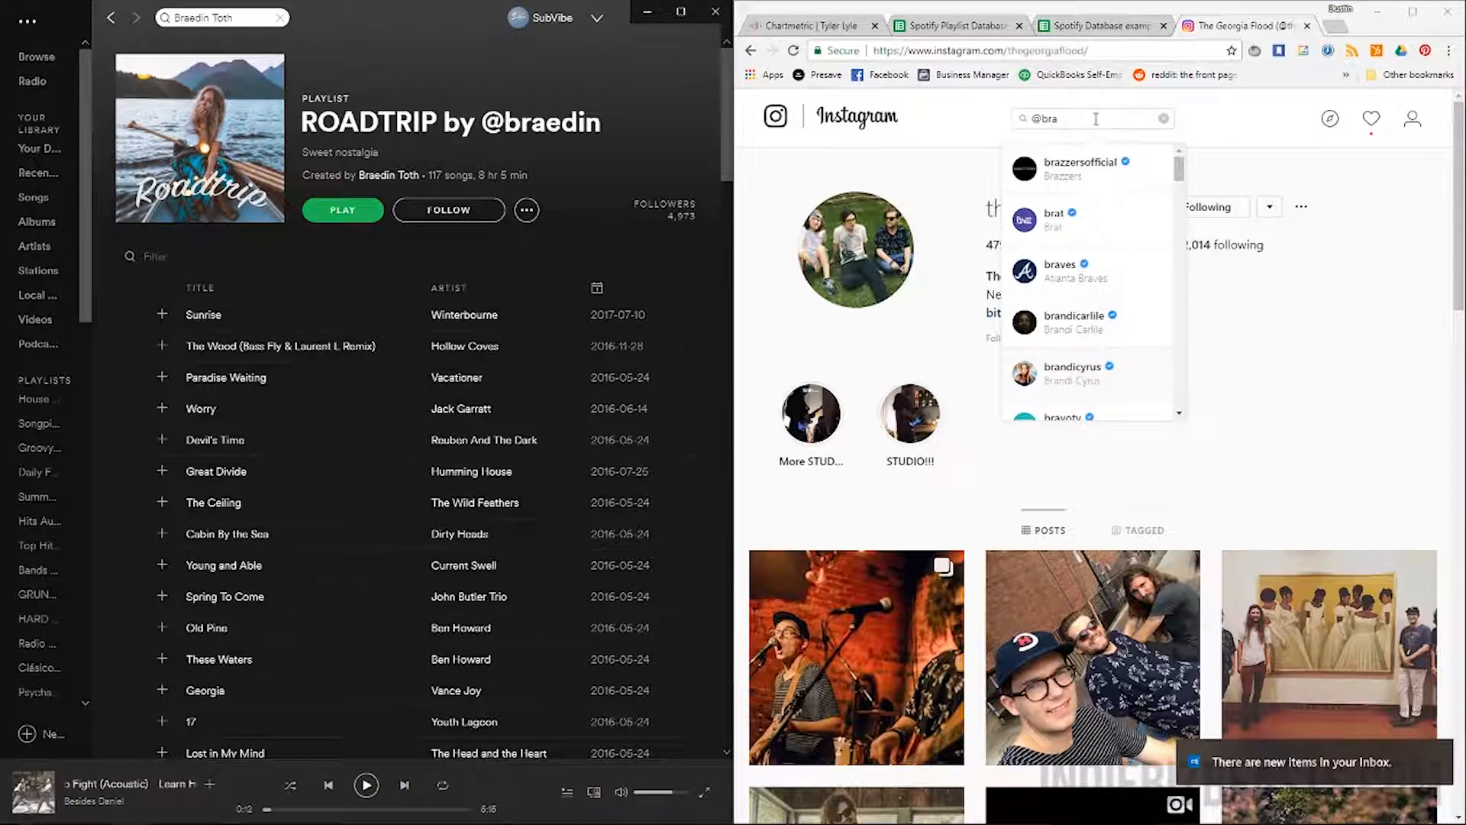
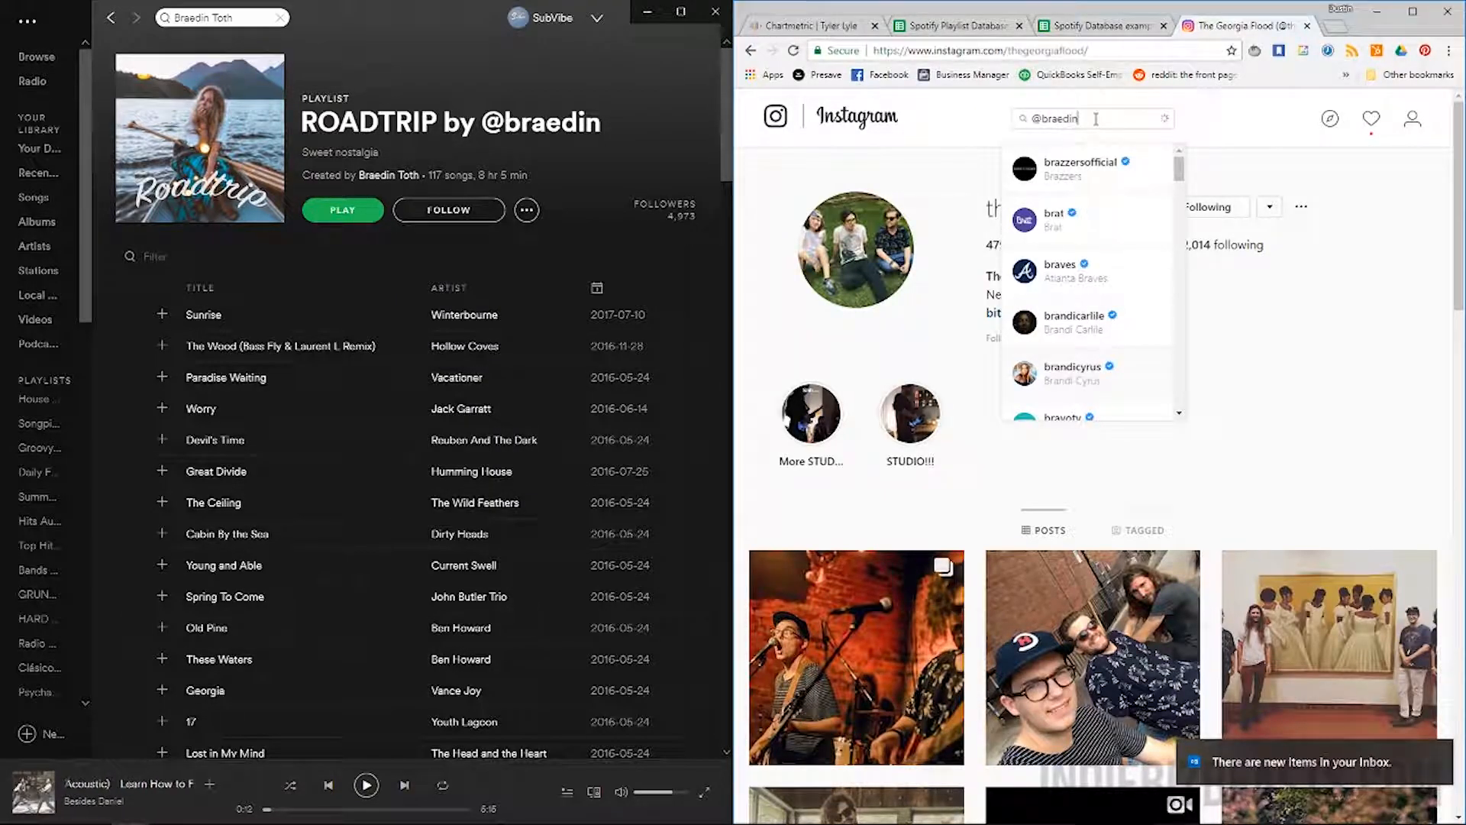
left_click(1071, 169)
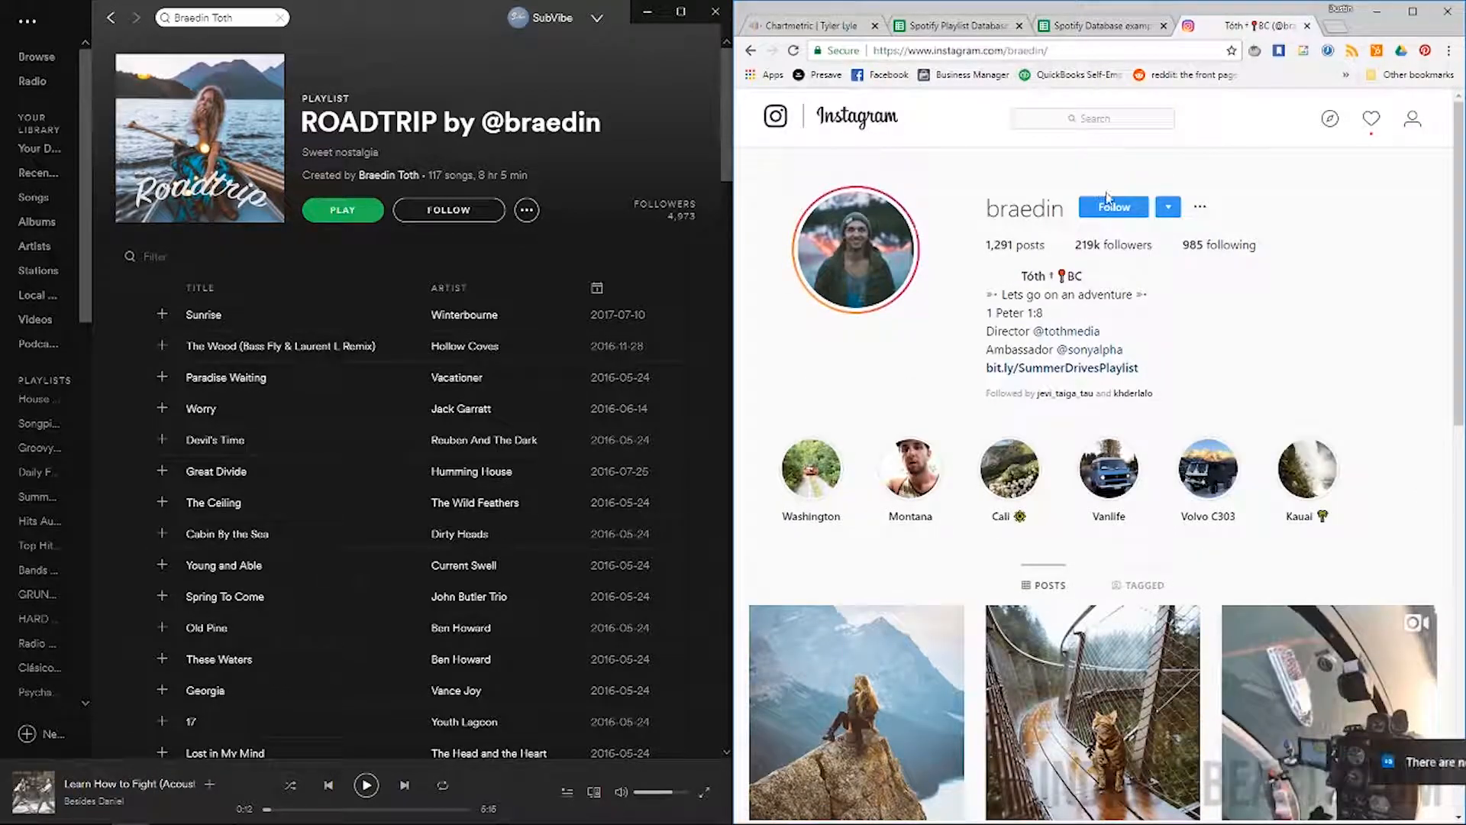
Follow the curator's Instagram account and copy its profile URL
left_click(1112, 209)
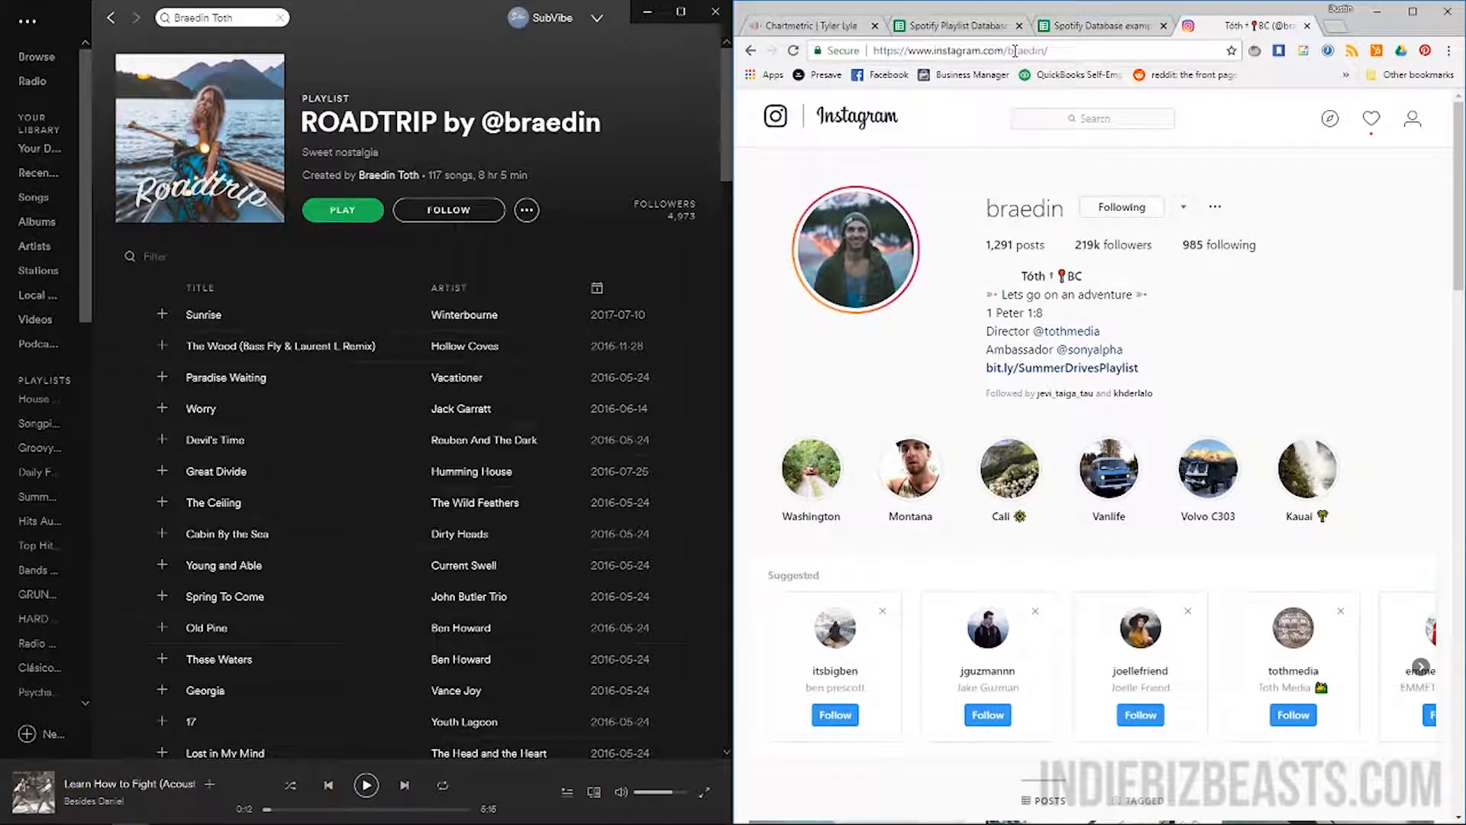
left_click(1015, 50)
key("ctrl+c")
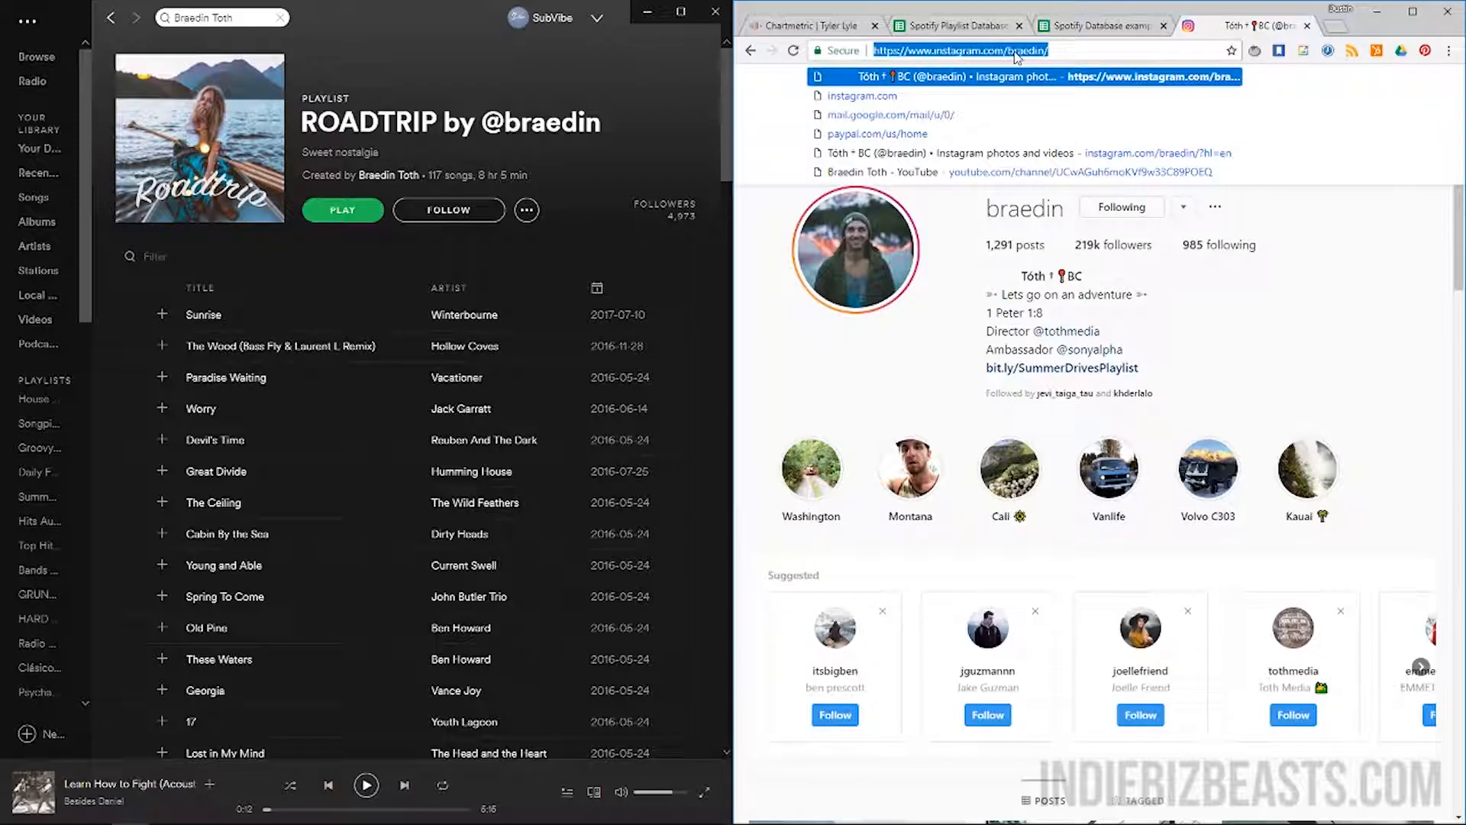
left_click(1090, 26)
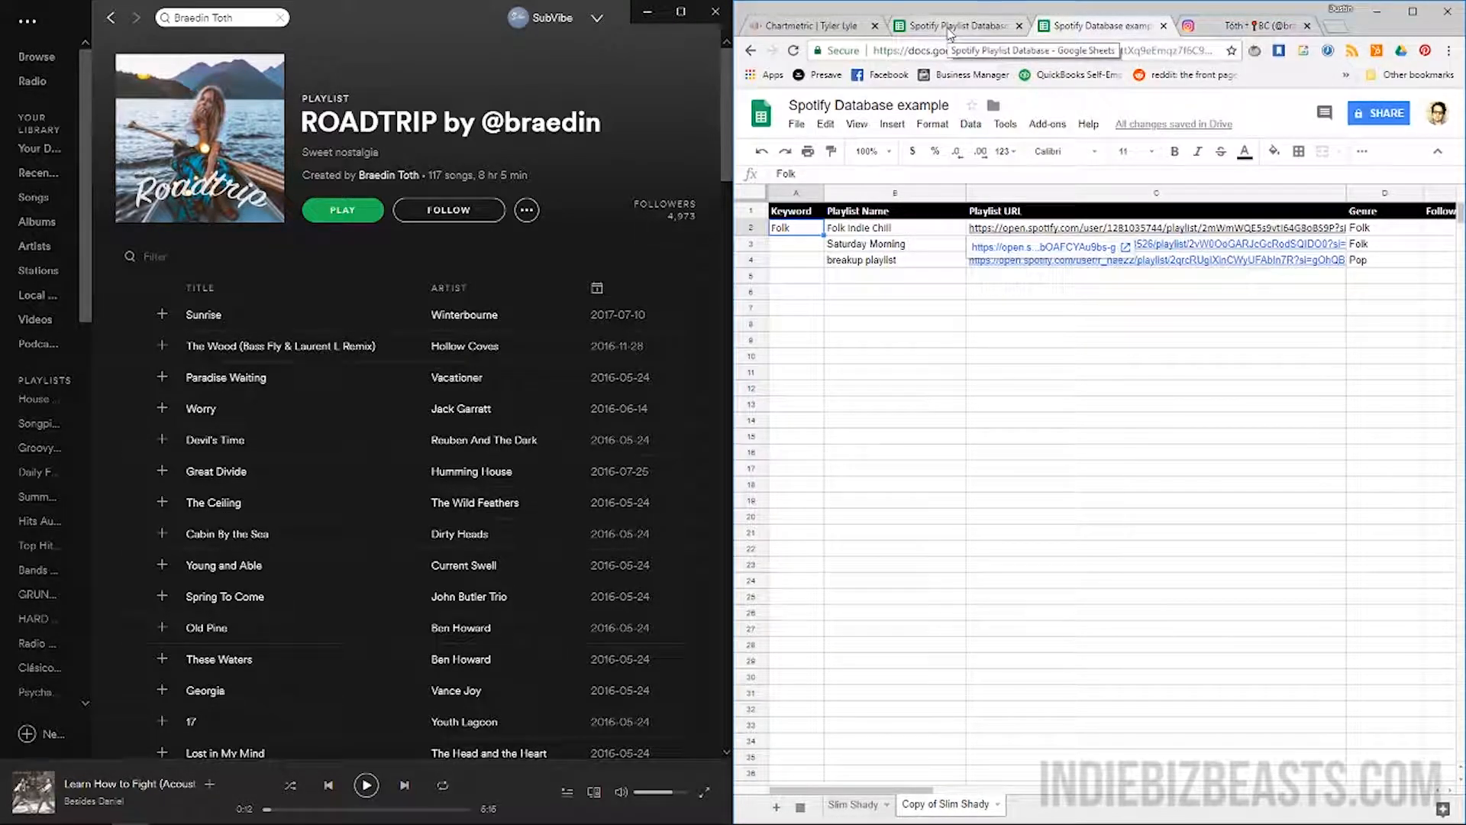
Fill row 5 with the Instagram URL in G5, curator name in F5, 4973 followers and Folk genre
left_click(1367, 281)
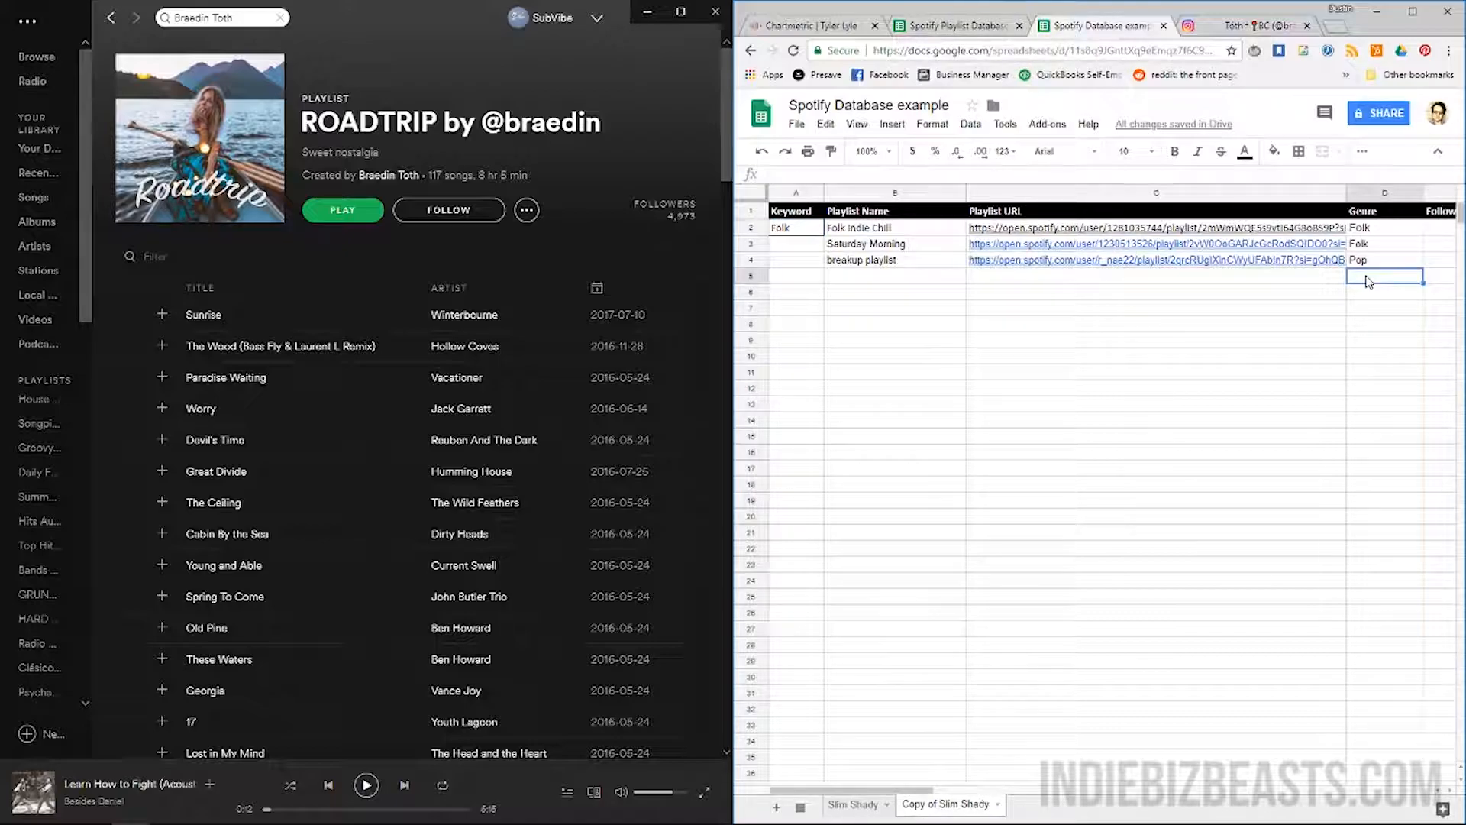
key("Right")
key("Right")
key("Right")
key("ctrl+v")
key("Left")
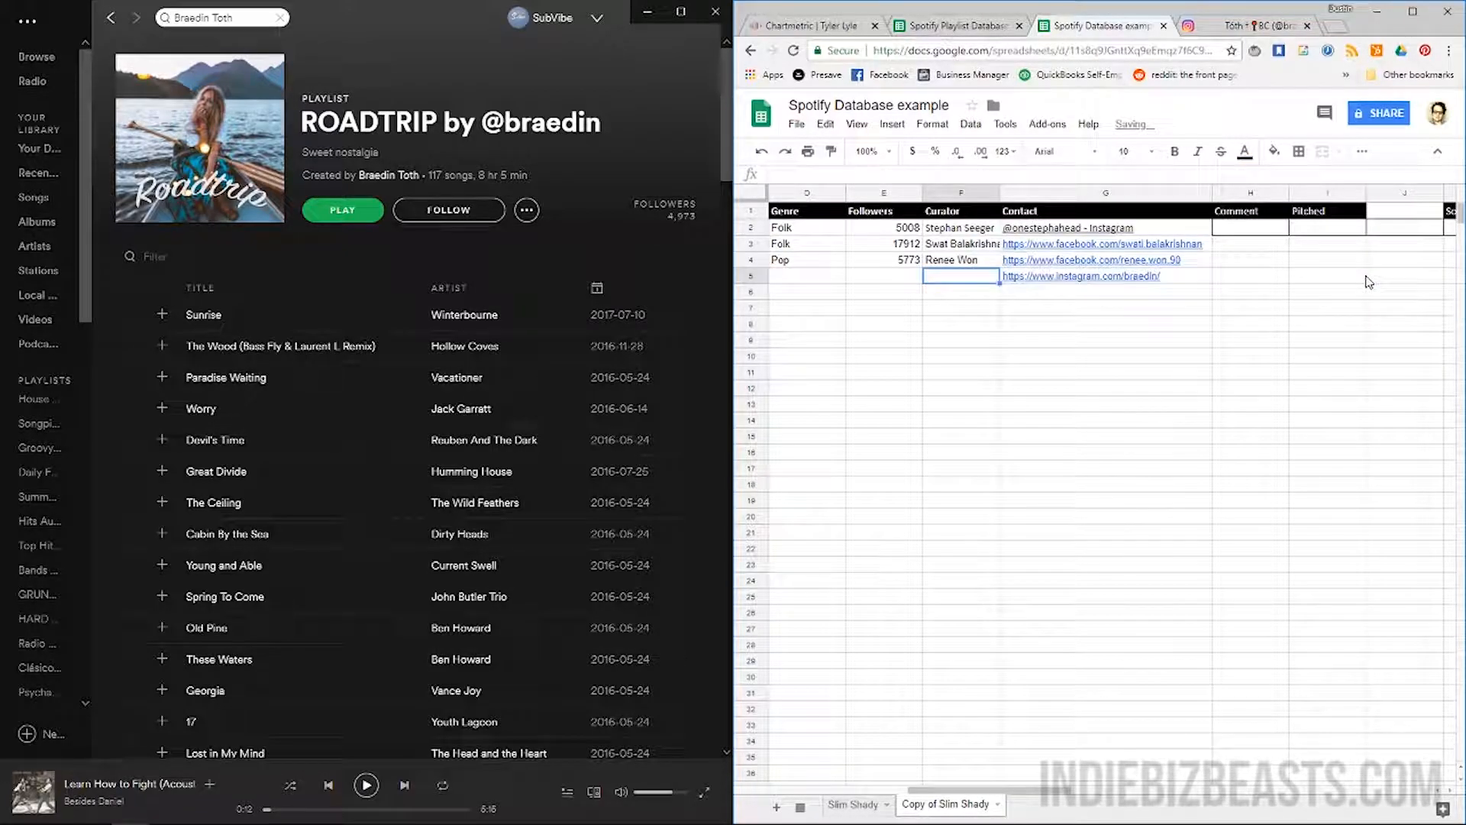
type("Br")
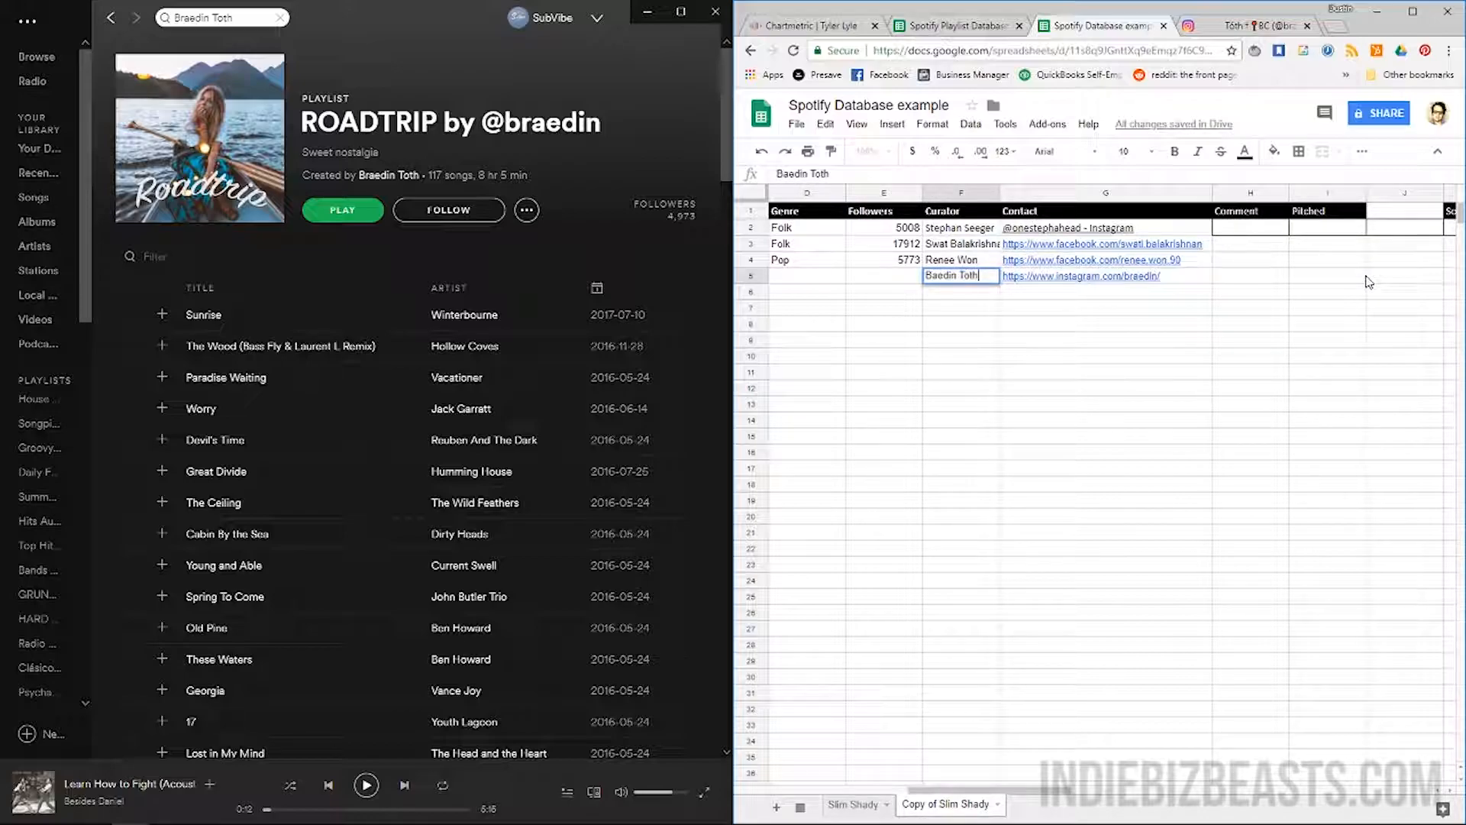
key("Left")
type("4973")
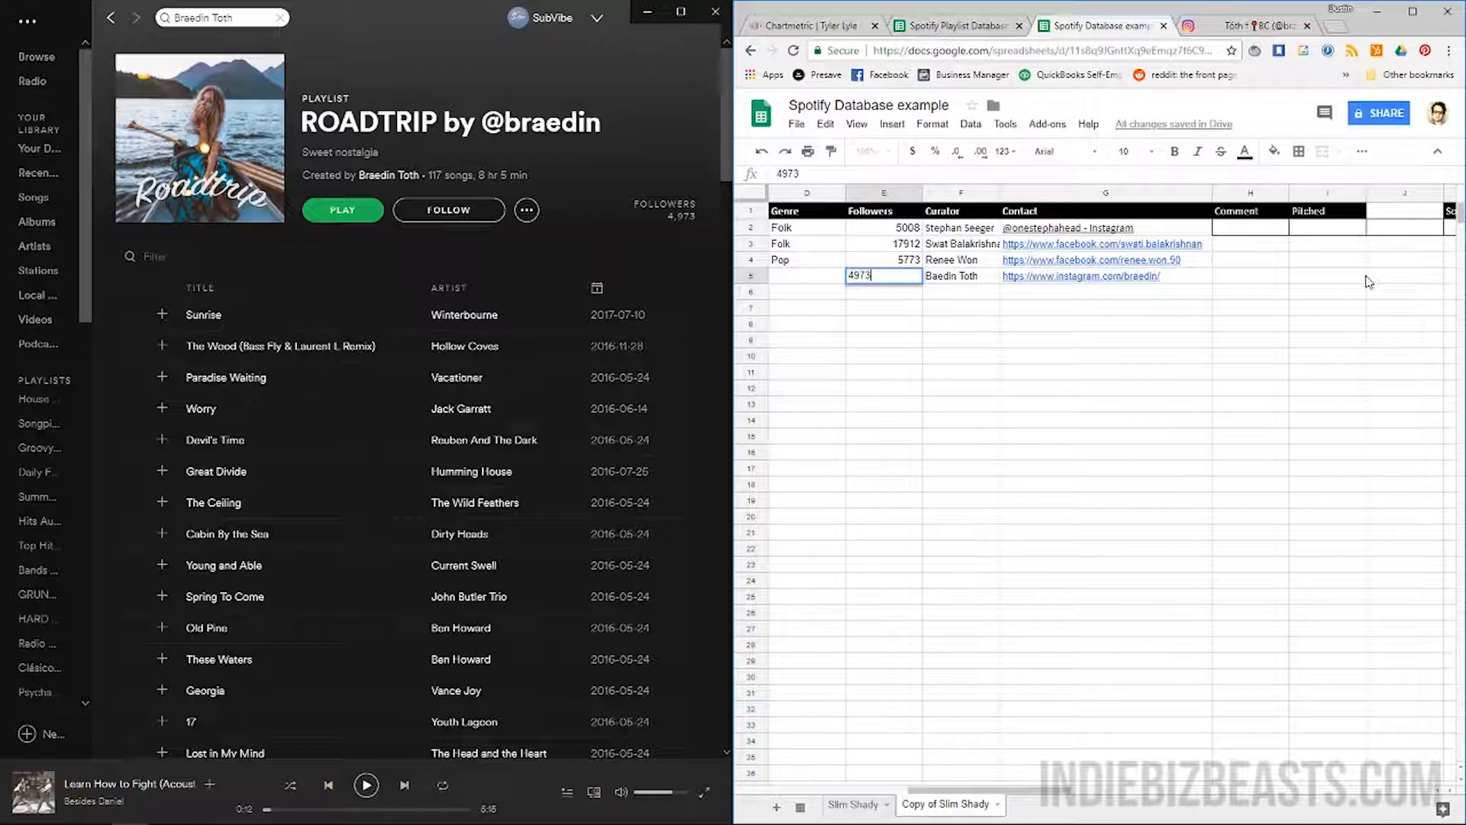
key("Left")
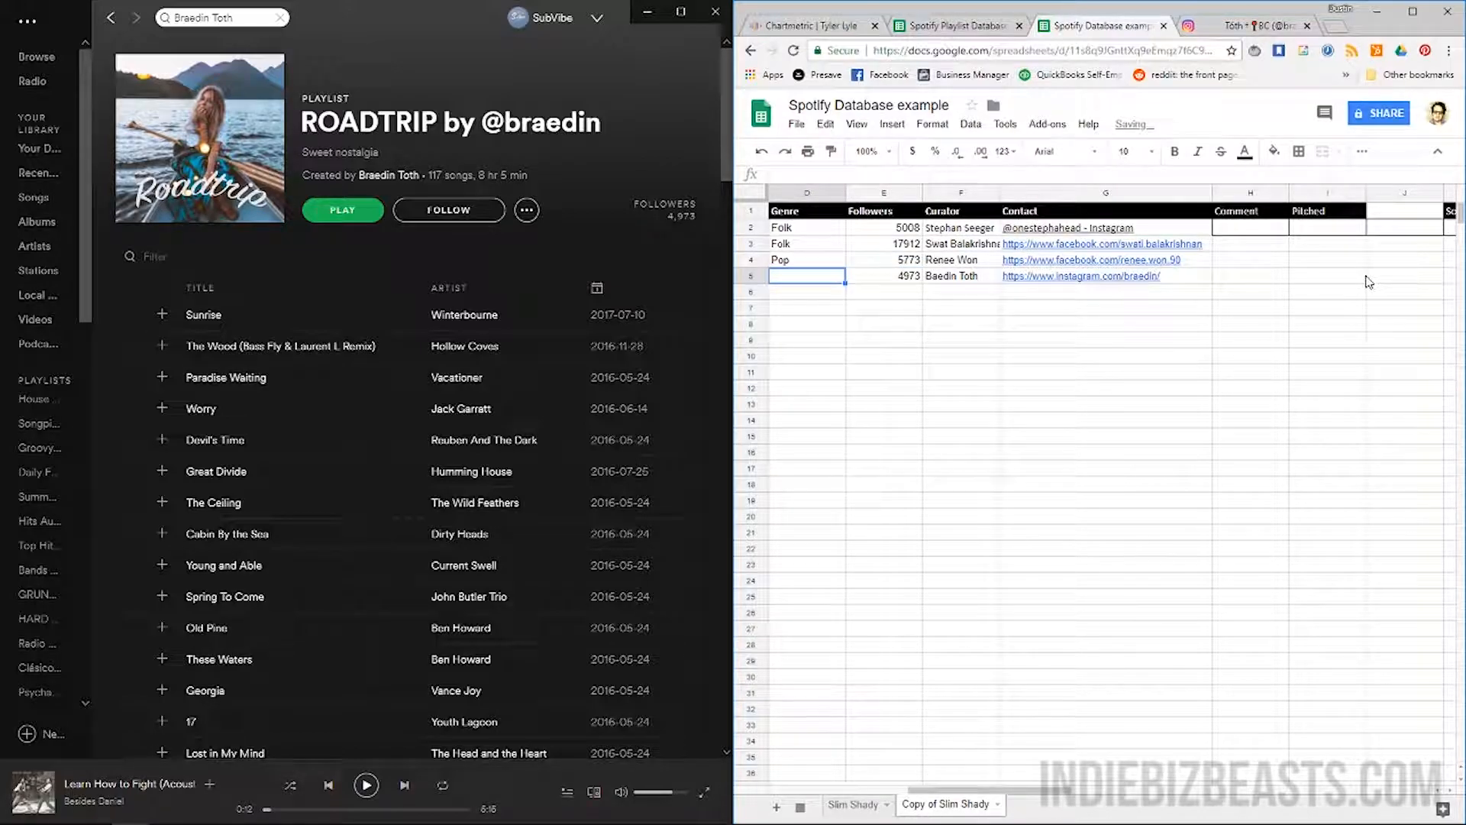
type("Folk")
key("Left")
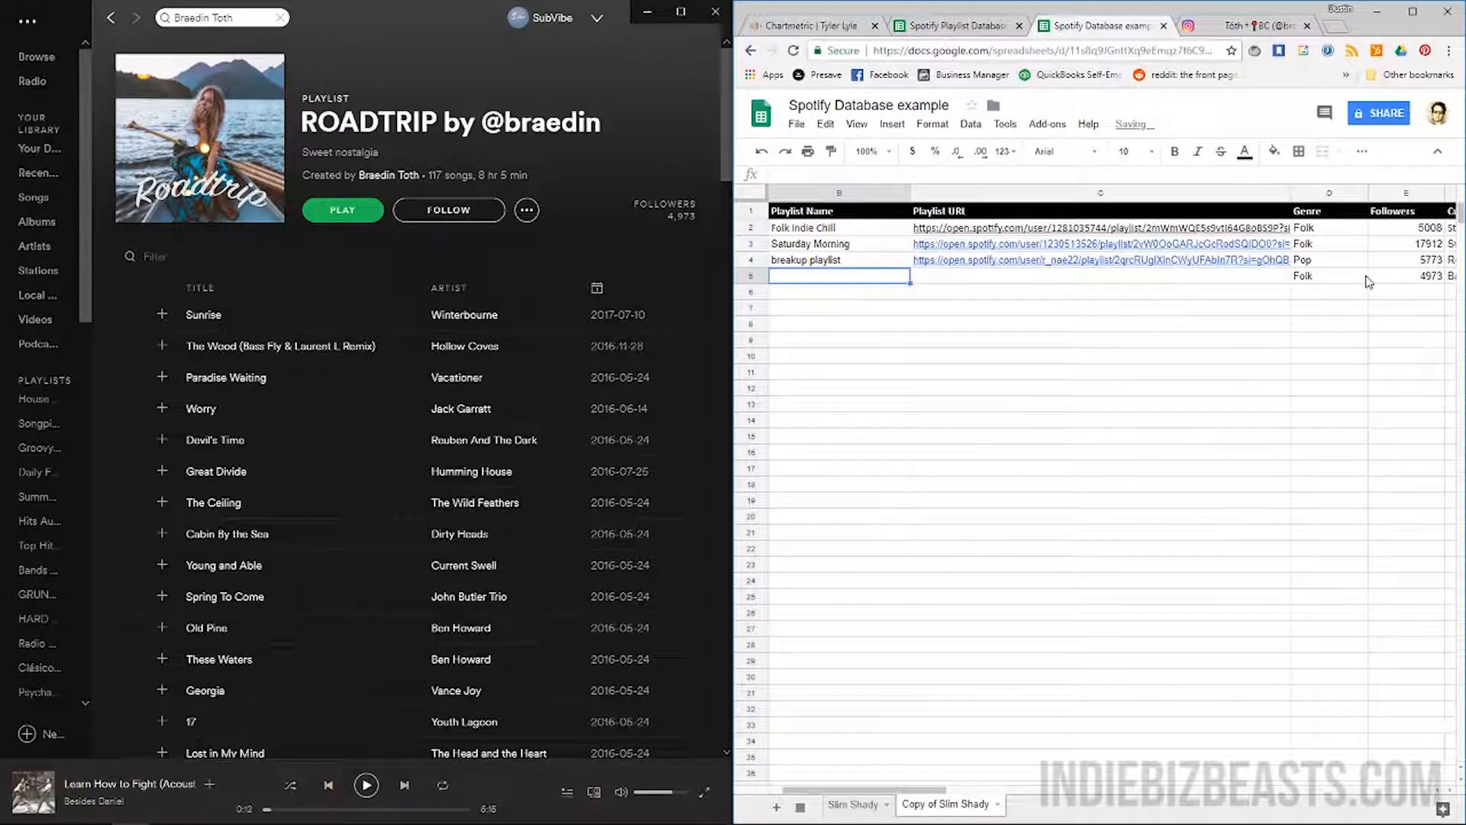
Paste the Roadtrip playlist's Spotify link into C5 and enter 'Roadtrip' in B5
left_click(526, 209)
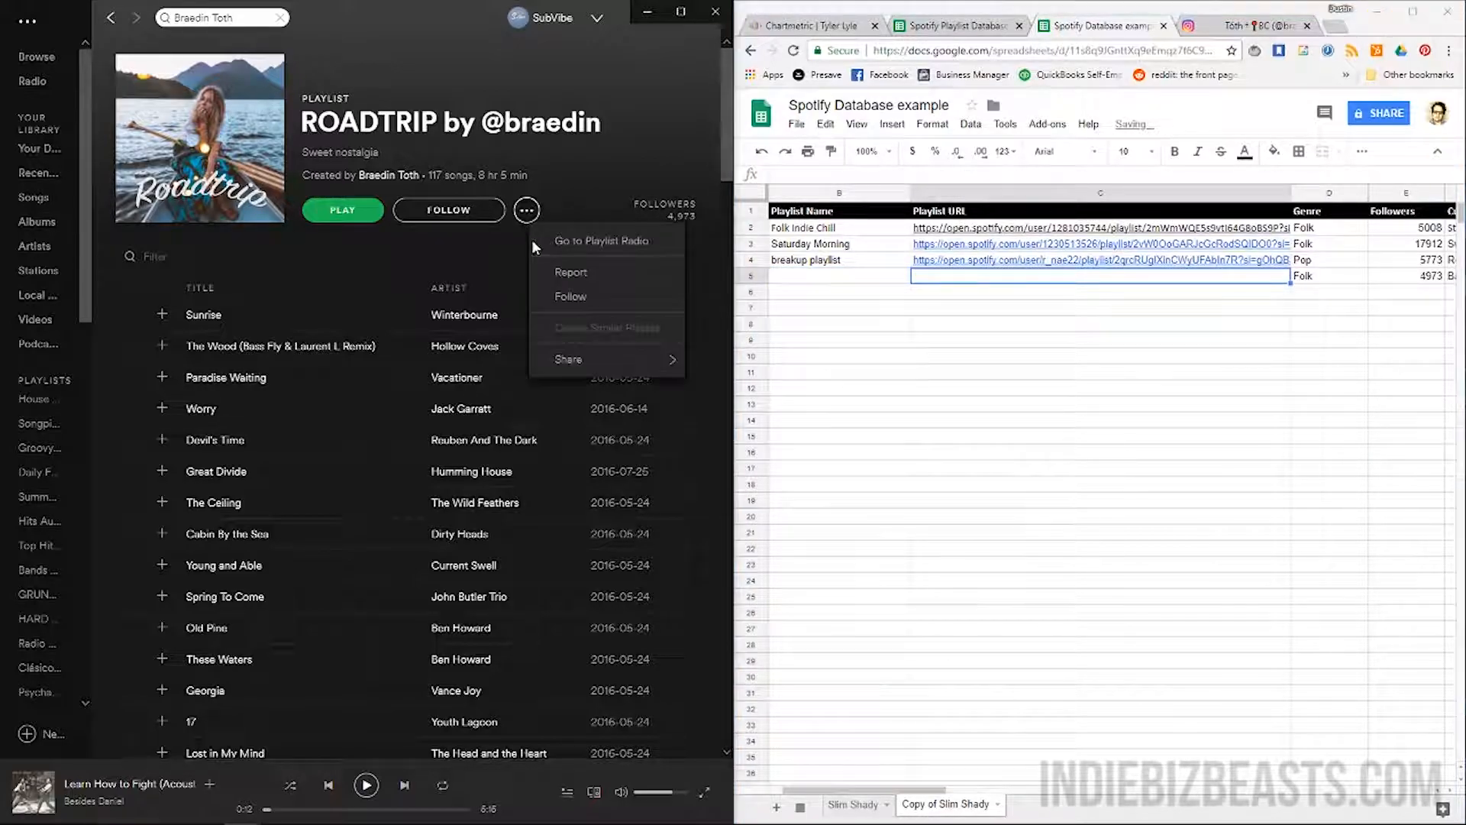
mouse_move(568, 359)
left_click(500, 509)
left_click(950, 280)
key("ctrl+v")
left_click(819, 278)
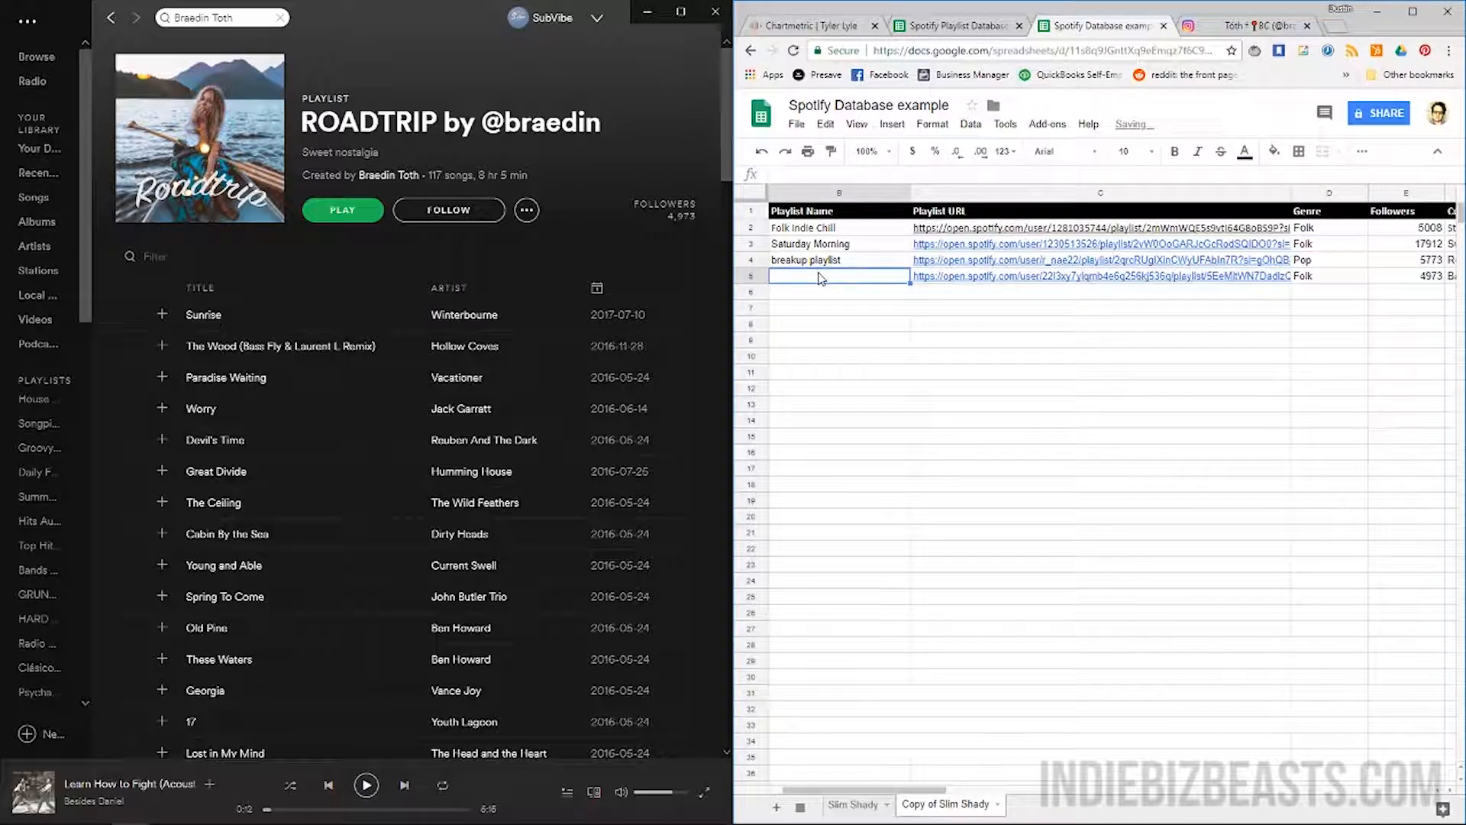
type("Roadtrip")
key("Return")
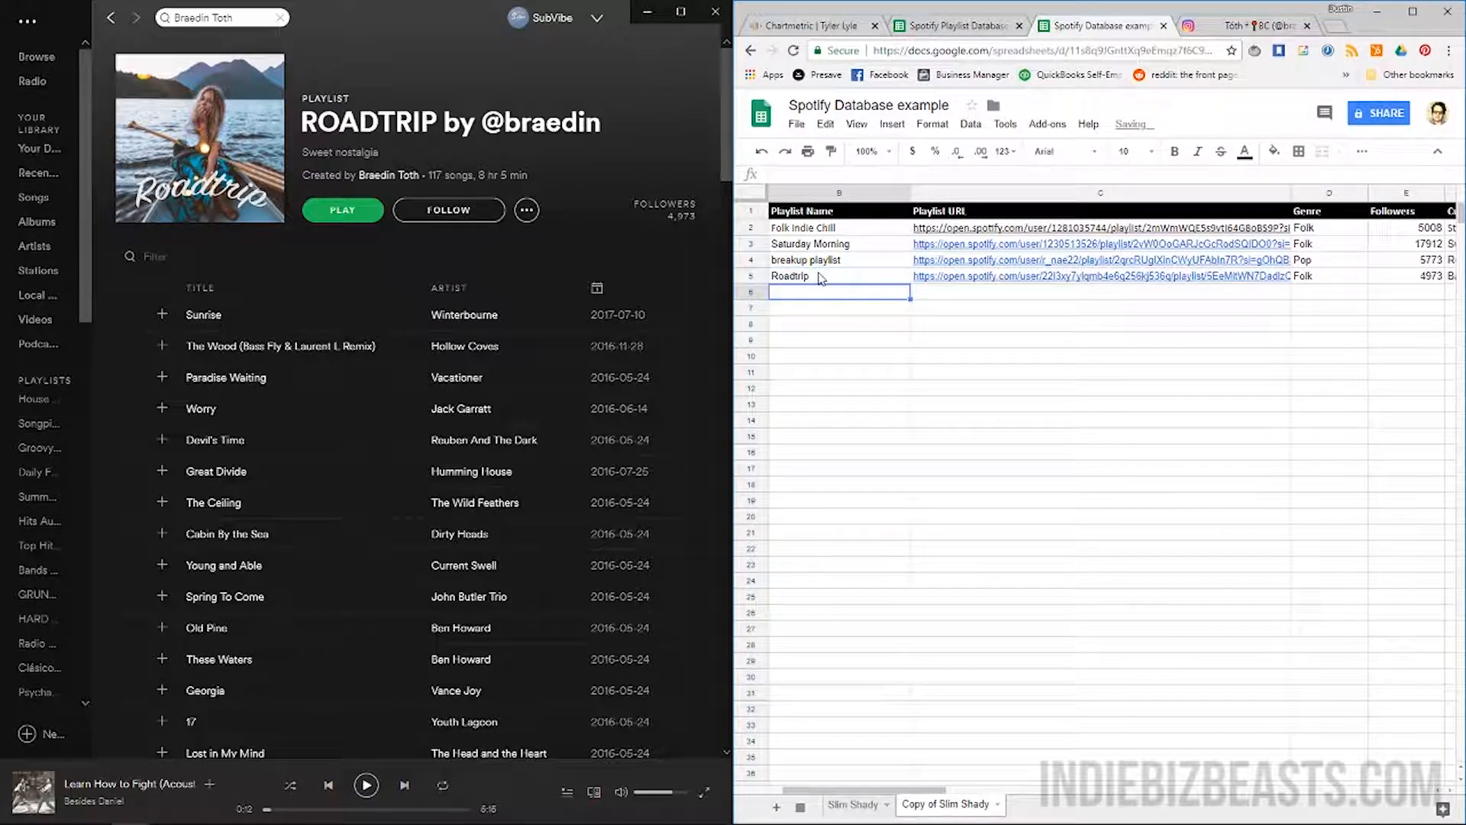
left_click(110, 19)
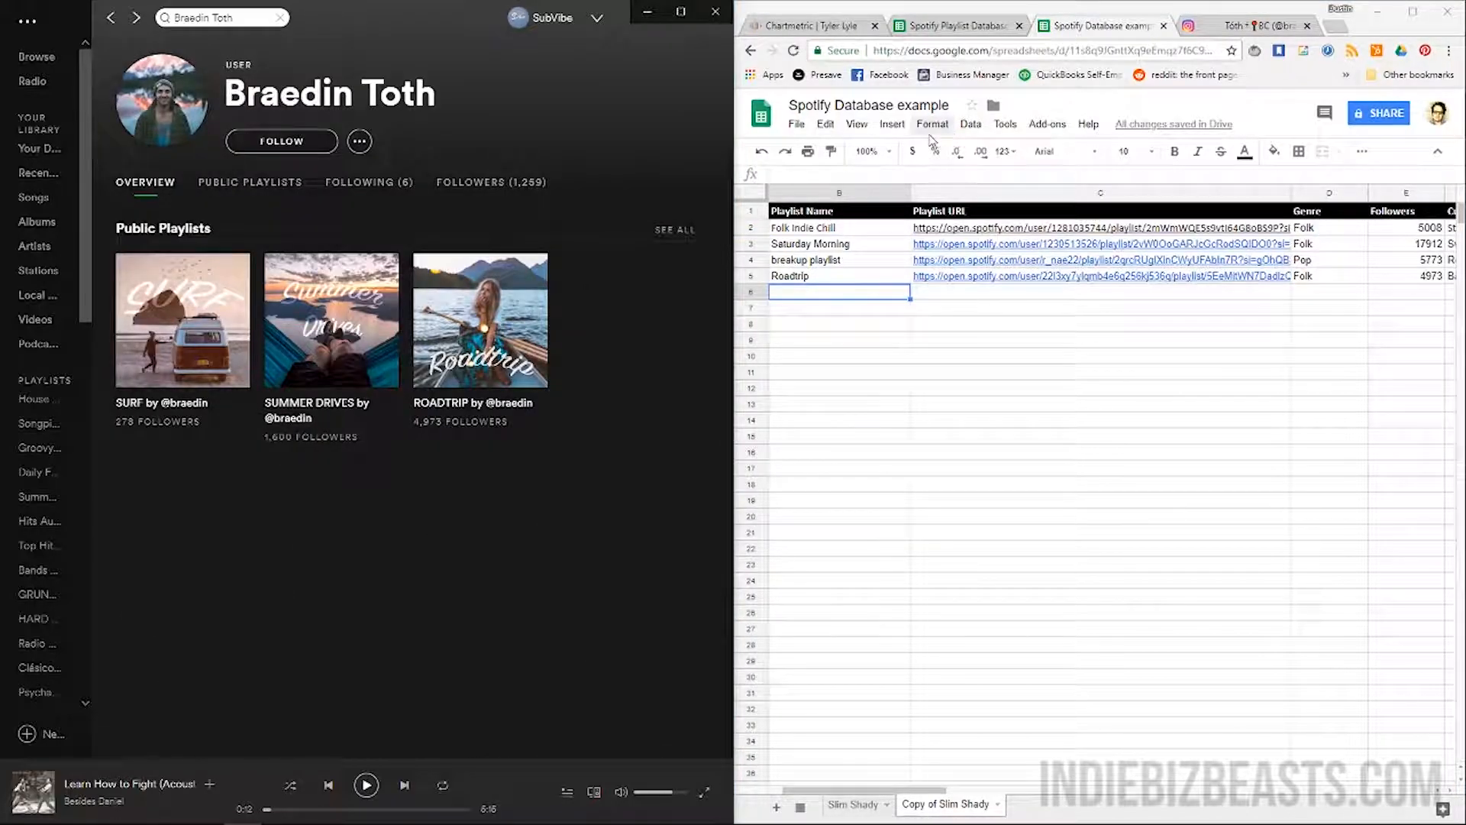
Export Tyler Lyle's Spotify Current Playlists table from Chartmetric as a CSV file
left_click(924, 21)
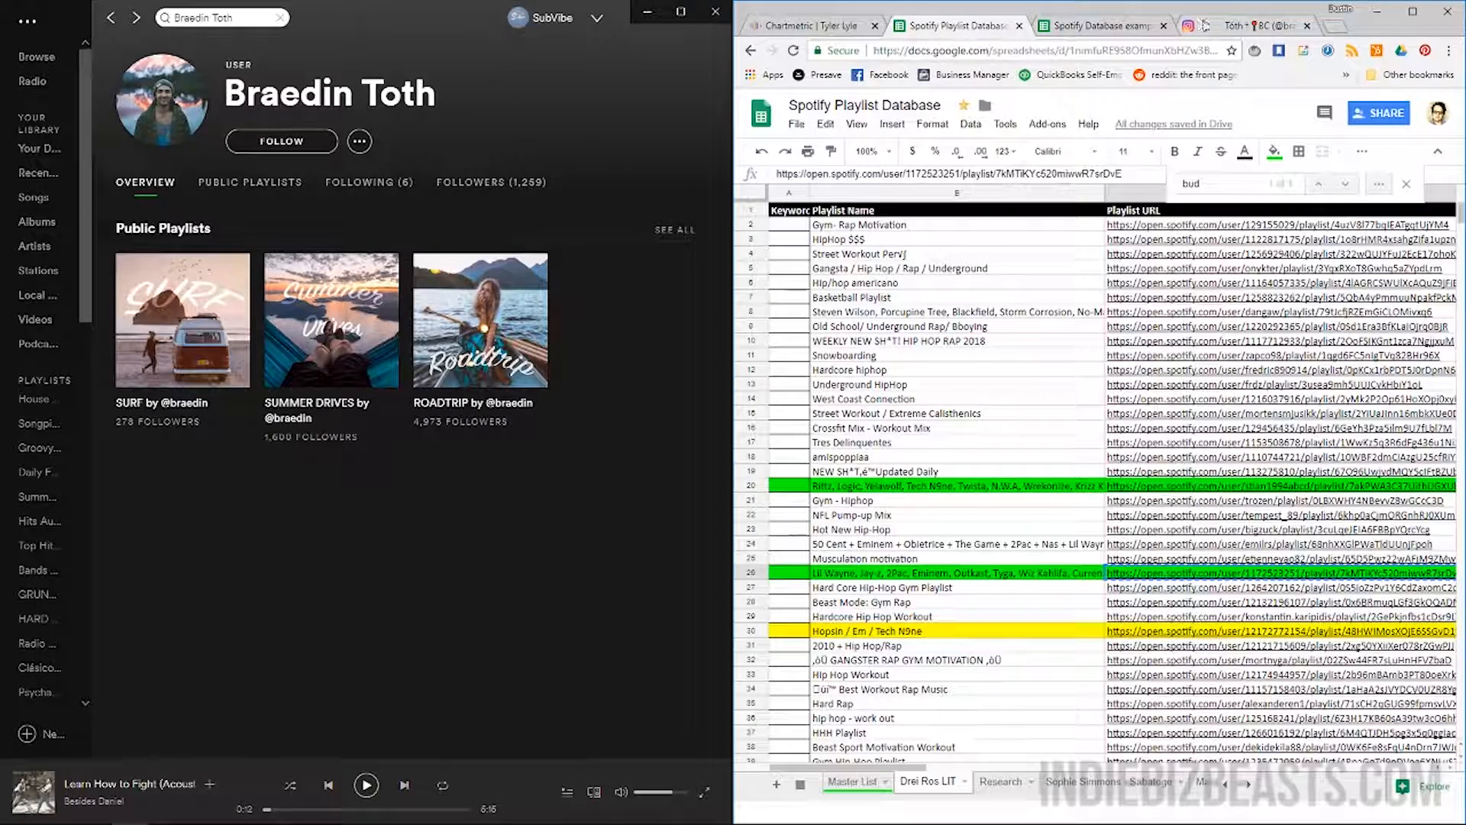
key("ctrl+shift+Tab")
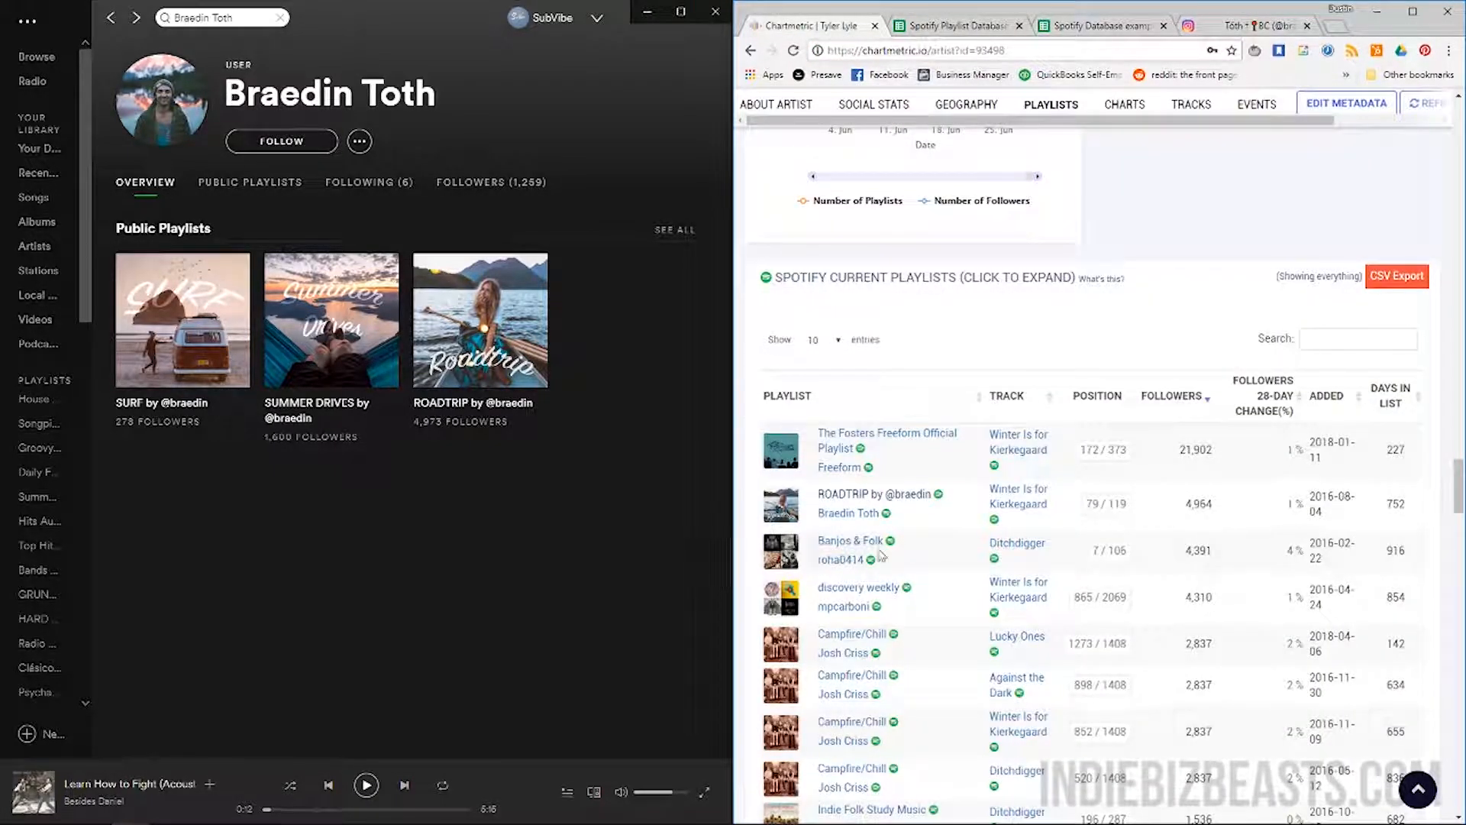
scroll(893, 551, "down", 2)
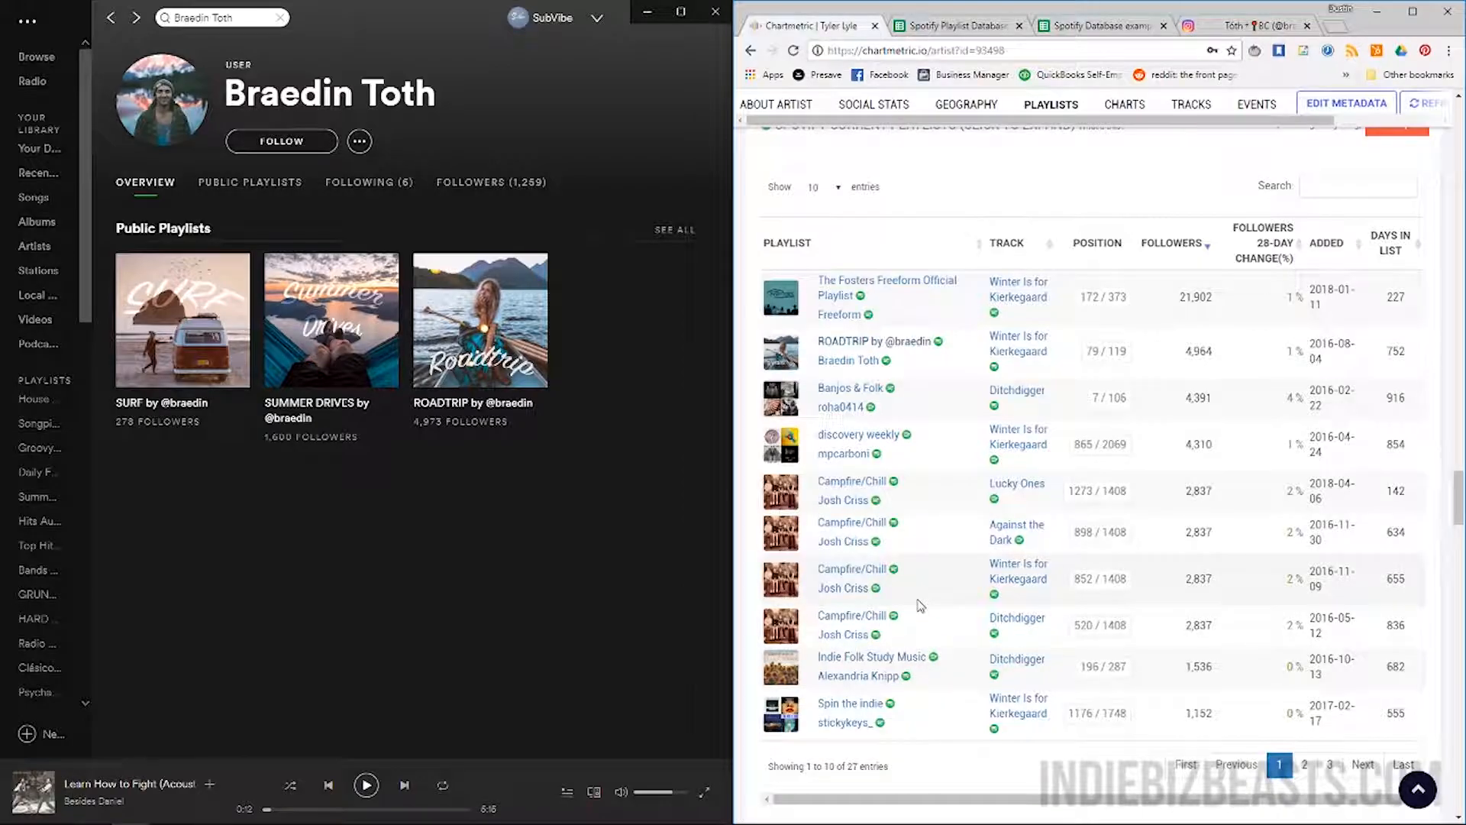
scroll(1155, 323, "up", 2)
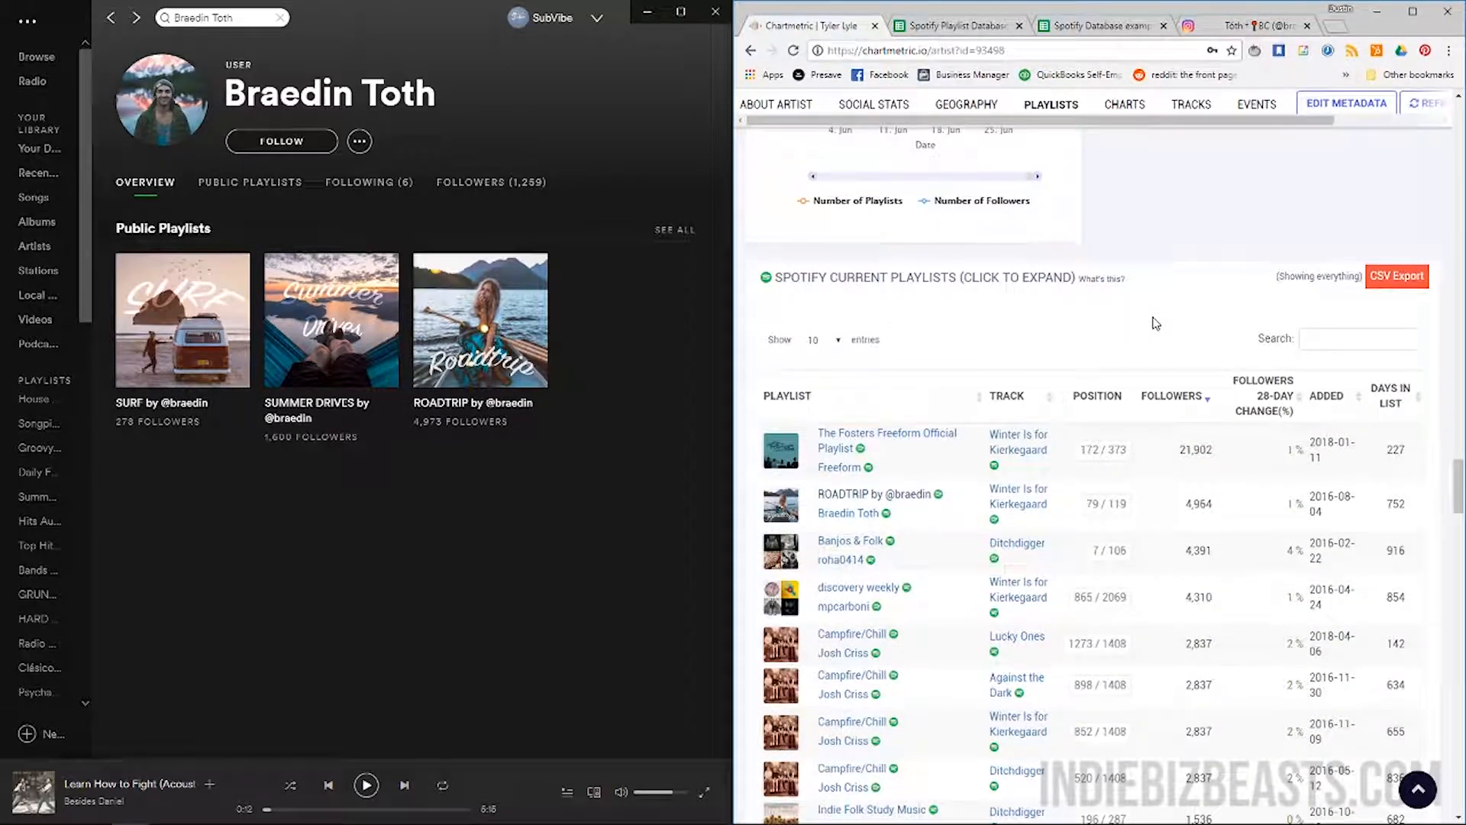
left_click(1396, 280)
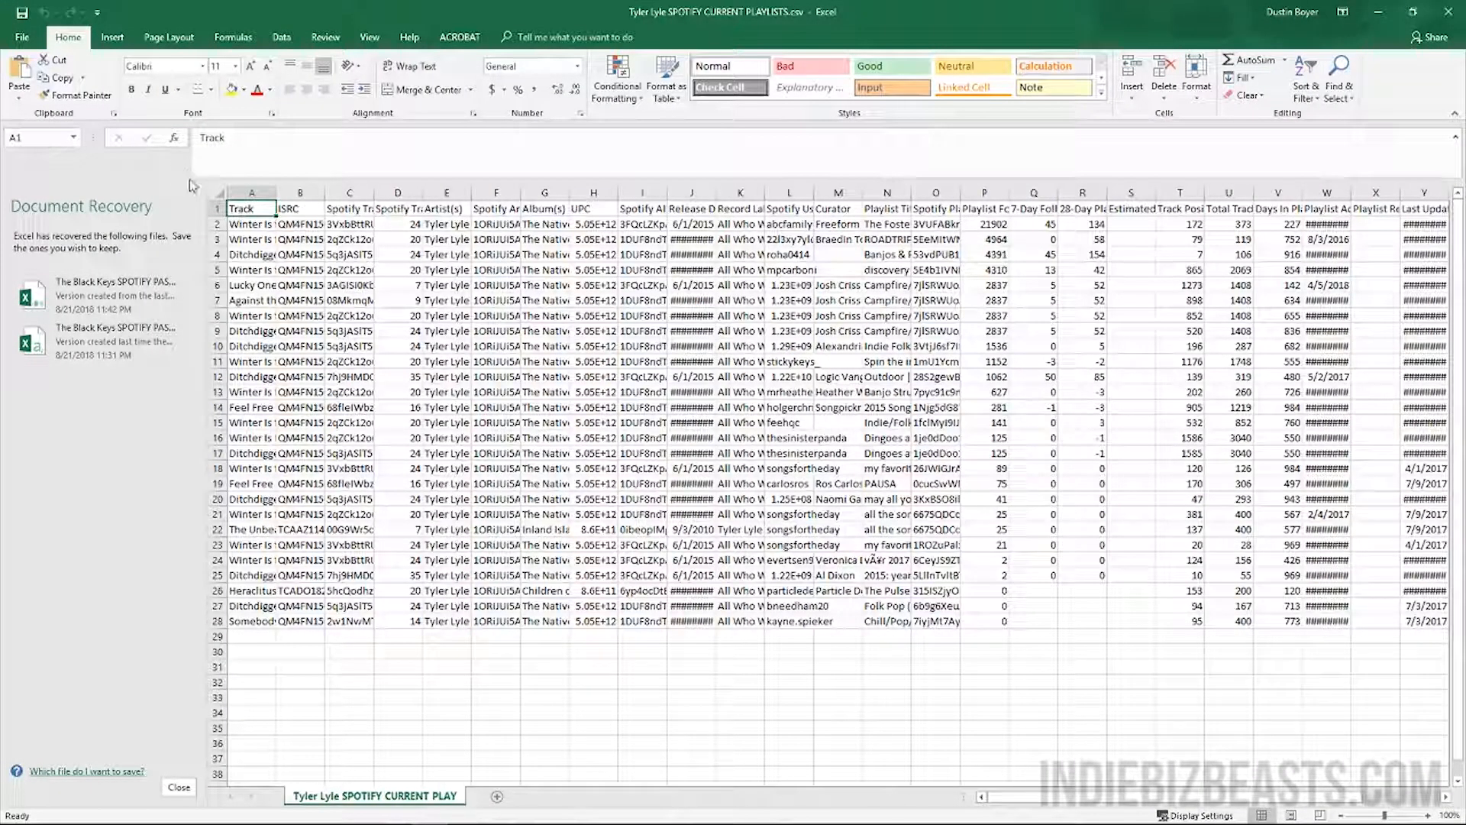
Close Excel's Document Recovery pane and discard the recovered files
left_click(179, 786)
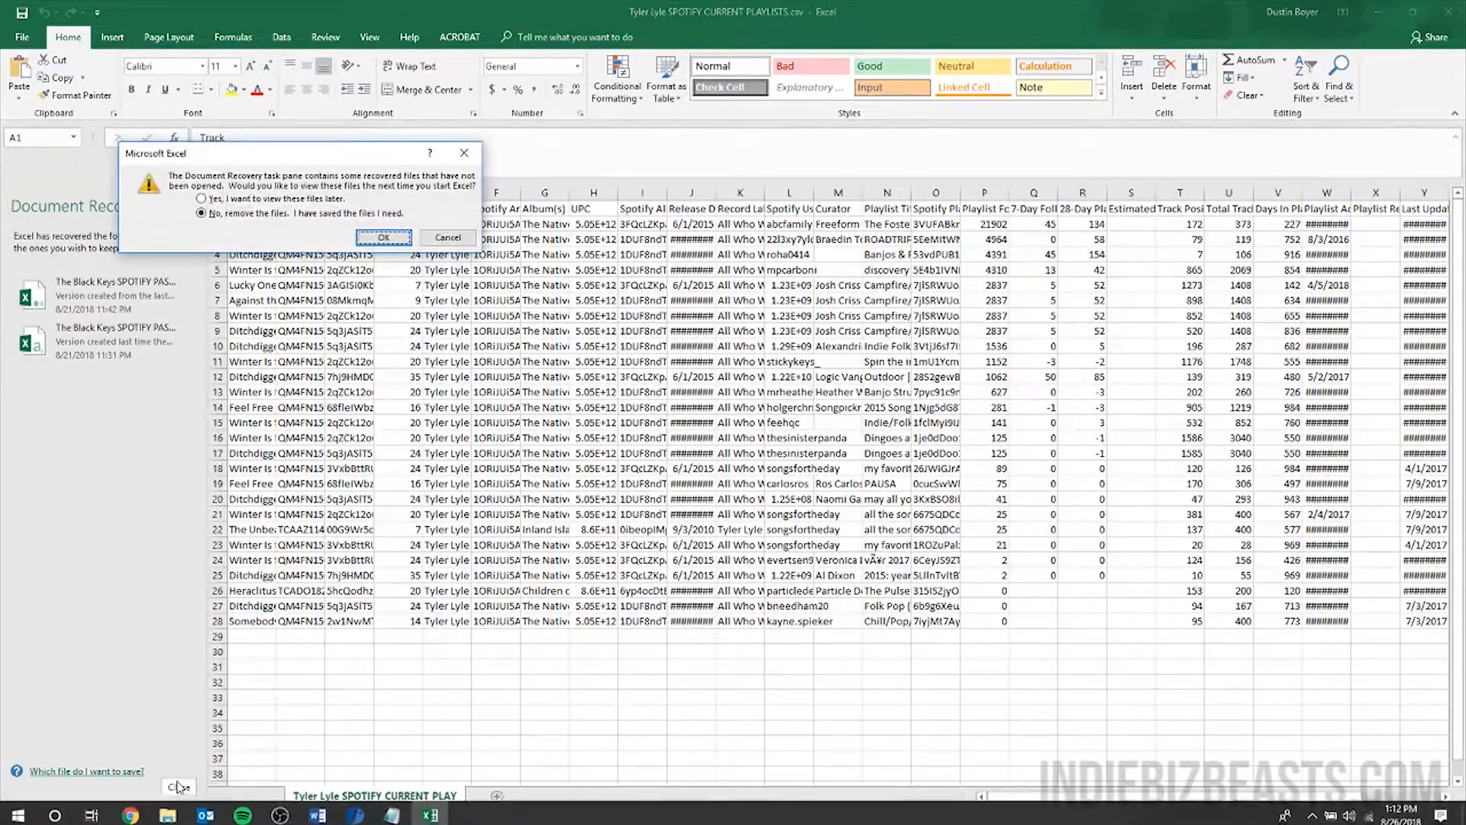
left_click(382, 237)
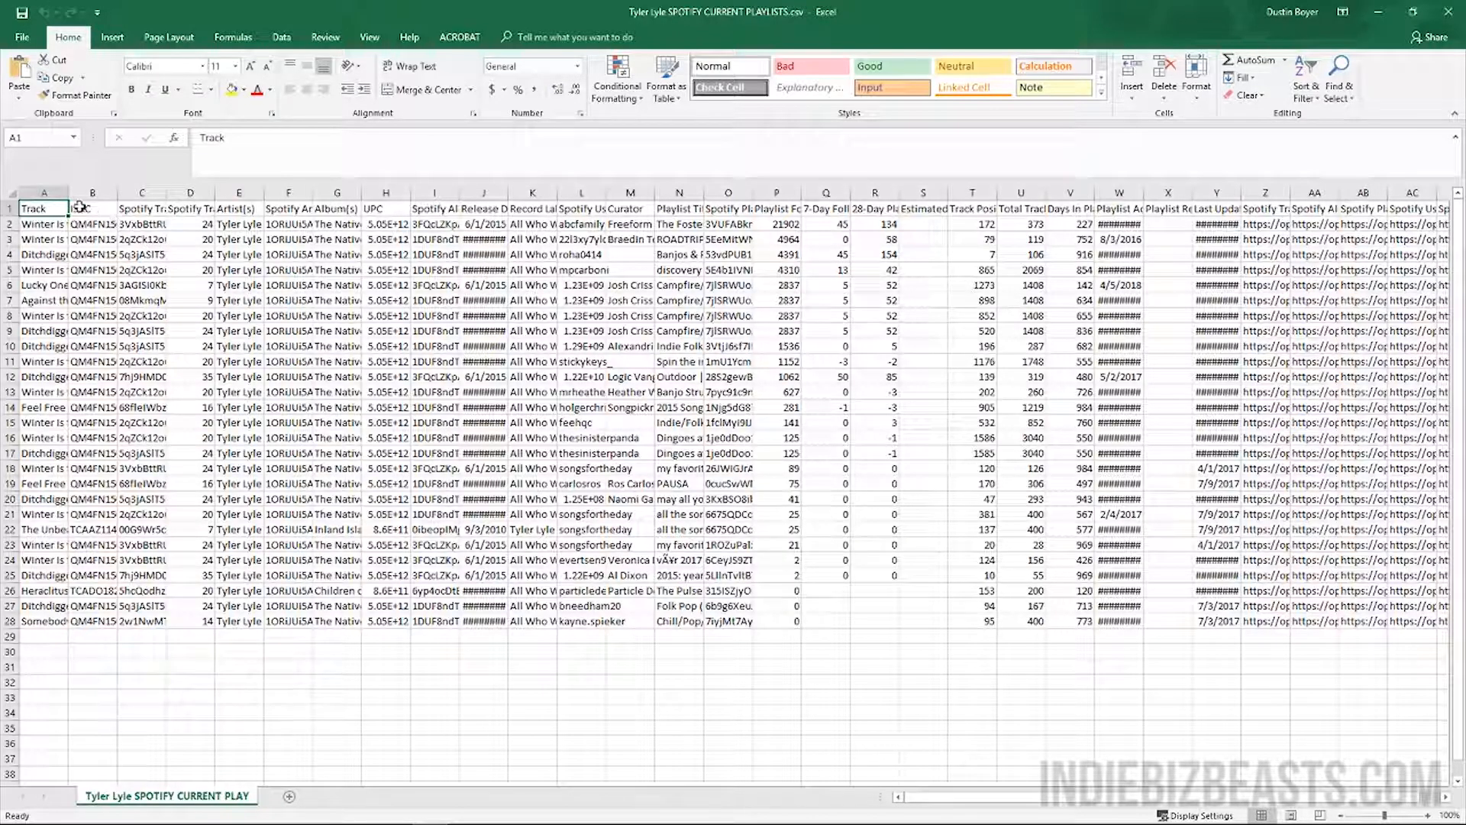
Widen column A and review the track-detail headers from A through Record Label in K1
left_click_drag(68, 193, 91, 196)
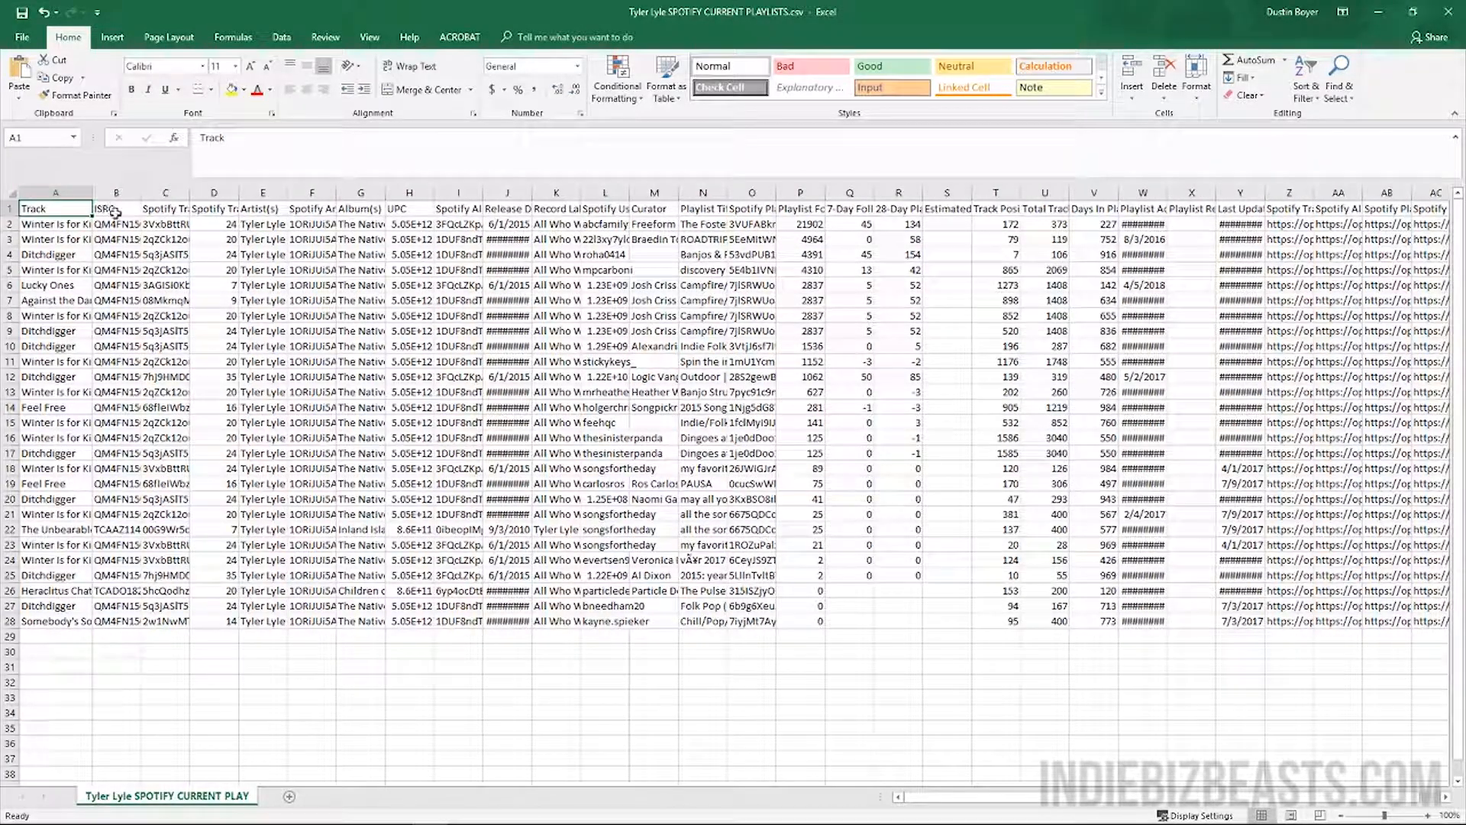
left_click(213, 210)
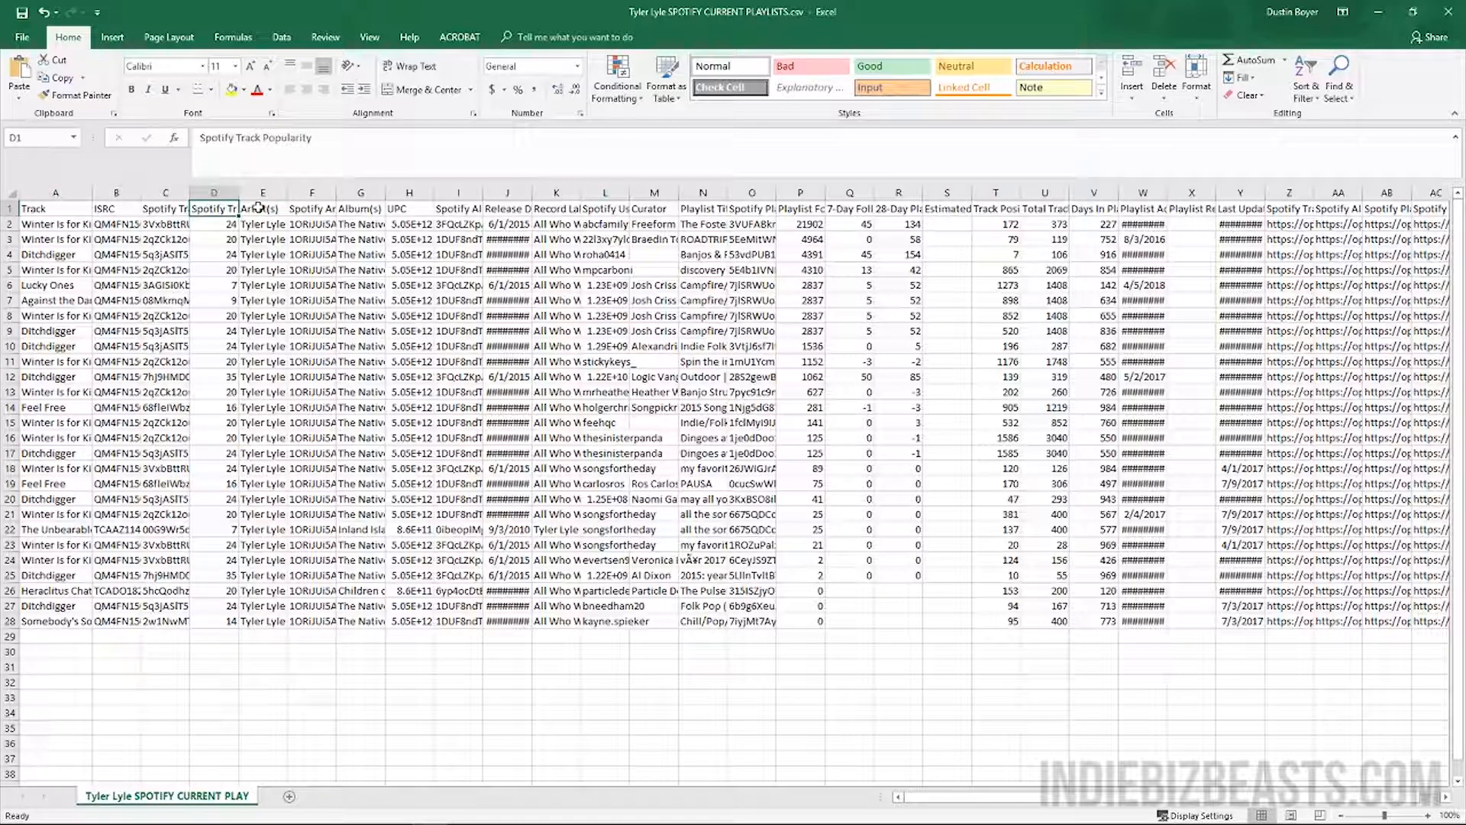
left_click(259, 207)
left_click(306, 208)
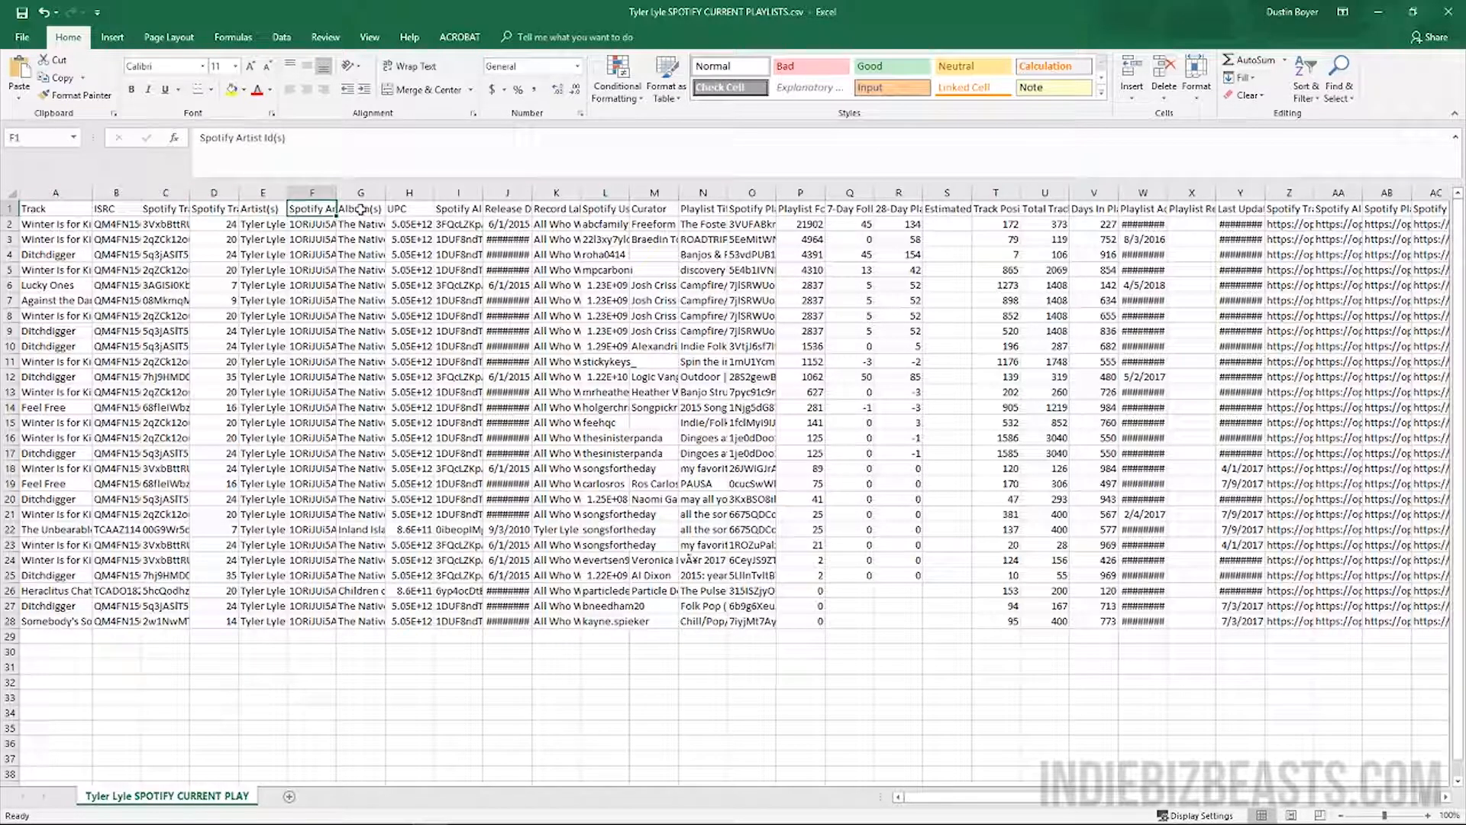
left_click(361, 209)
key("Left")
key("Right")
key("Right")
key("Right")
key("Right")
key("Right")
key("Right")
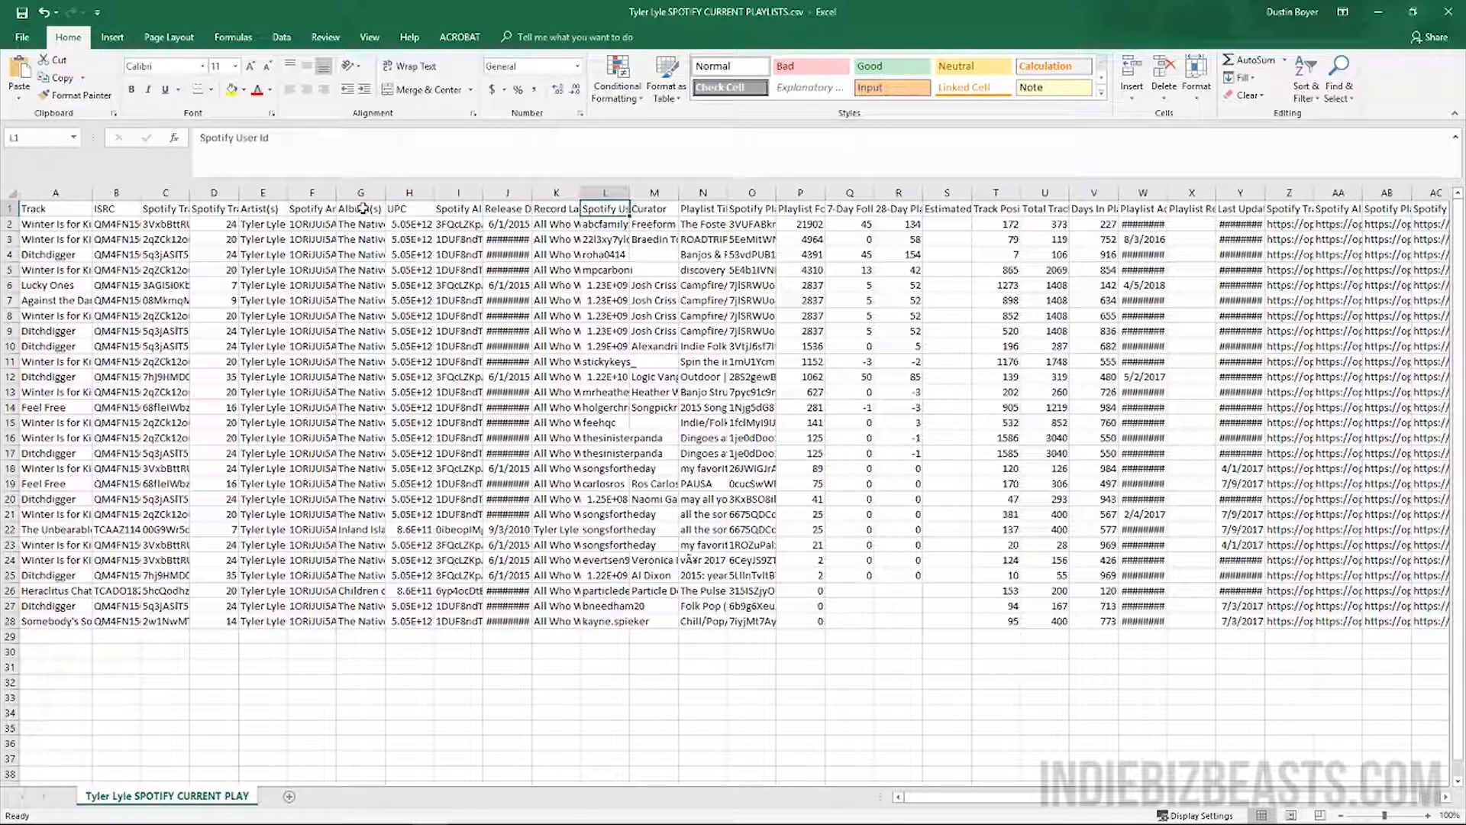
key("Right")
key("Left")
key("Left")
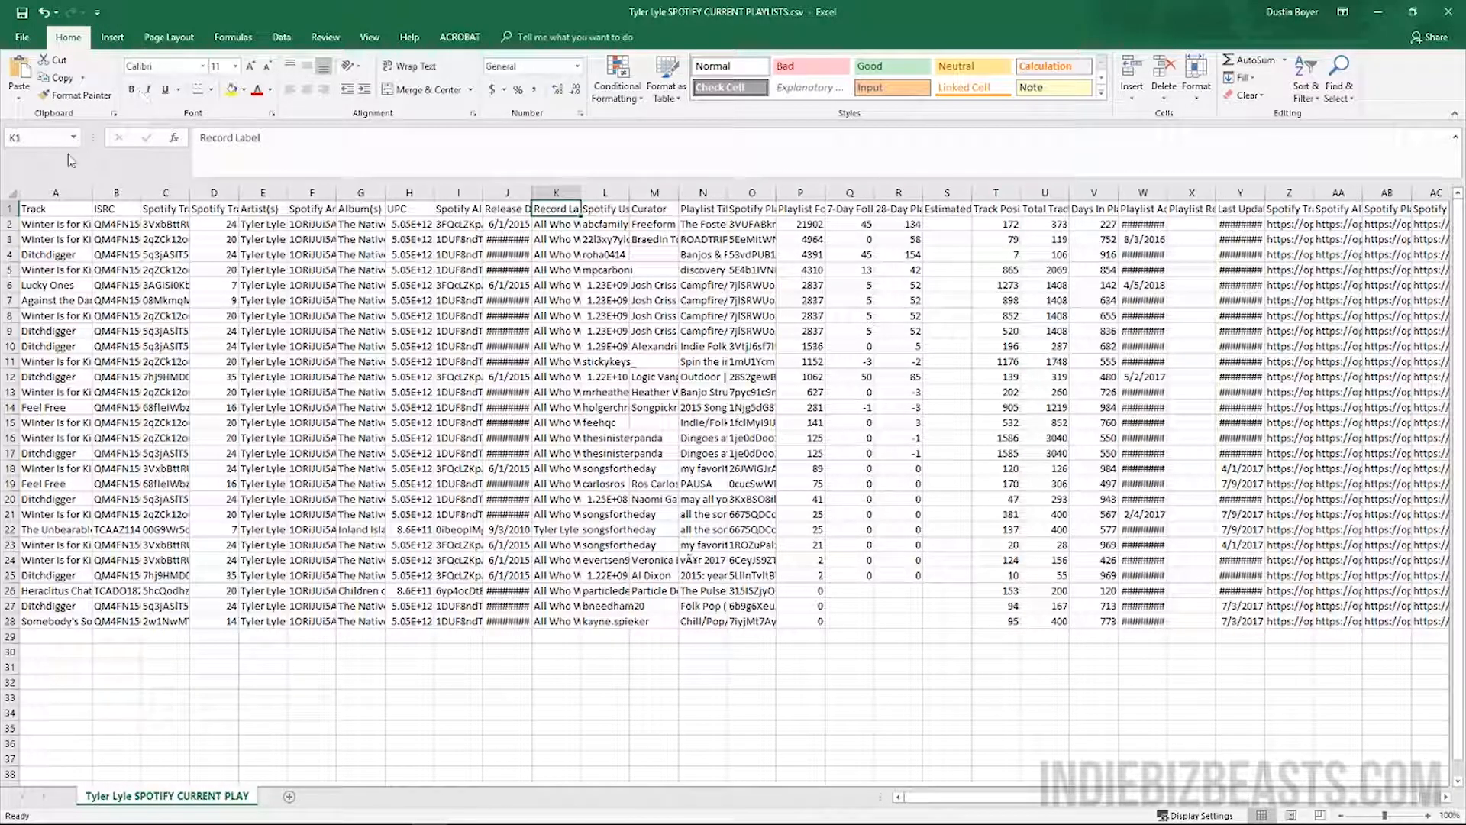
Delete the track-detail columns A through K and widen the Spotify User Id column
left_click_drag(55, 192, 564, 189)
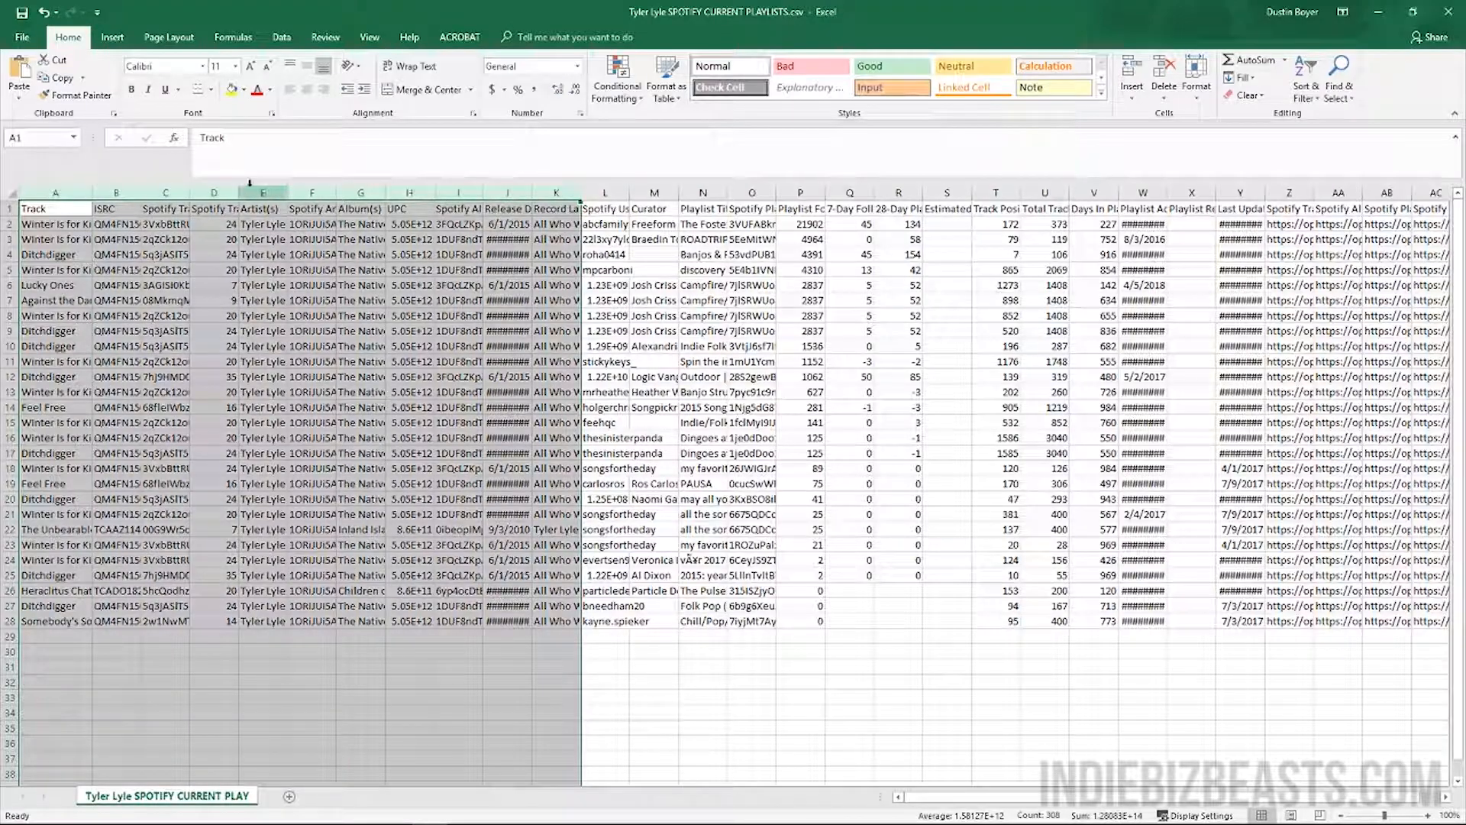
right_click(257, 193)
left_click(327, 305)
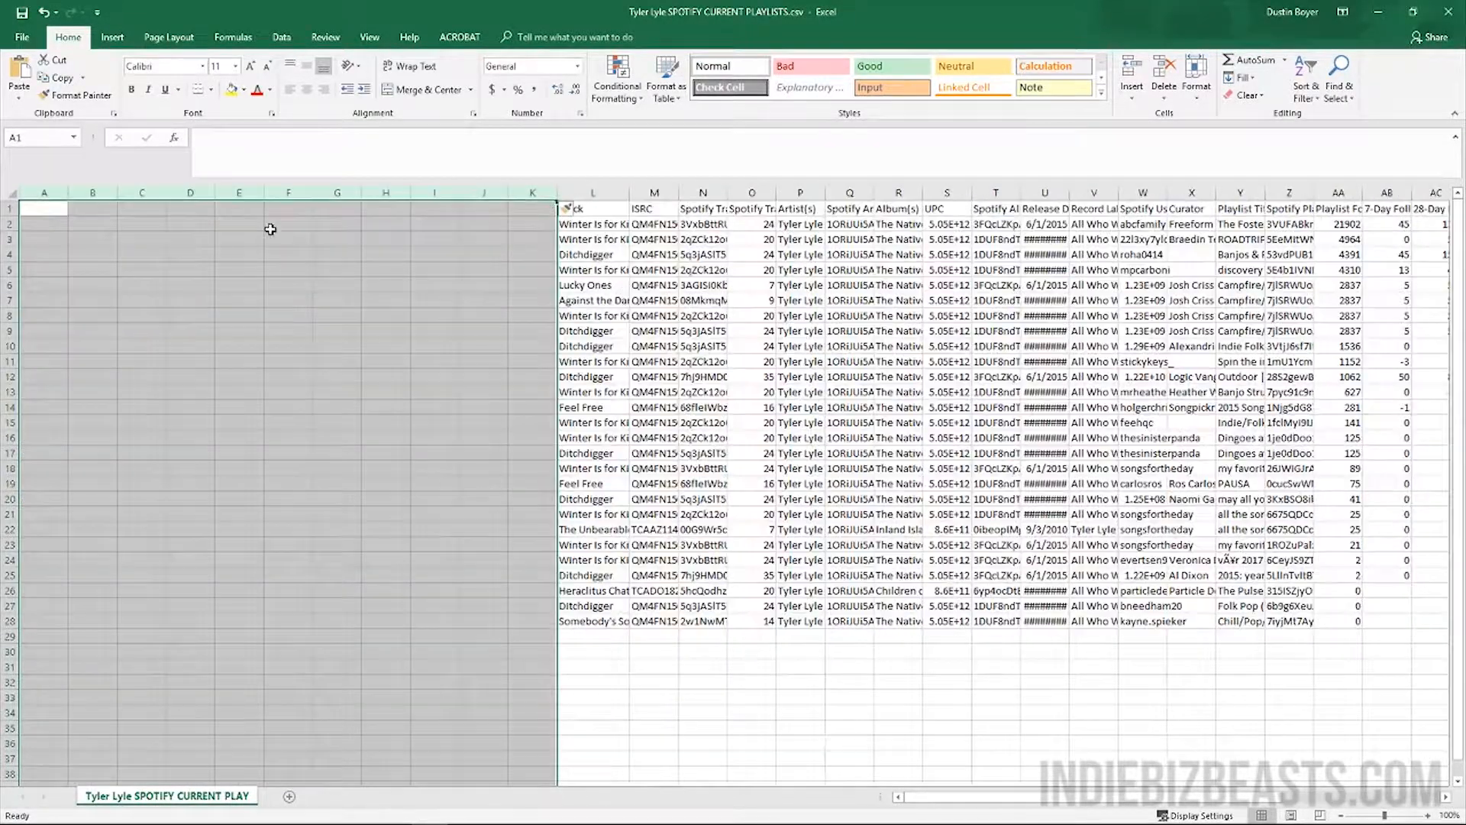
key("ctrl+z")
right_click(256, 193)
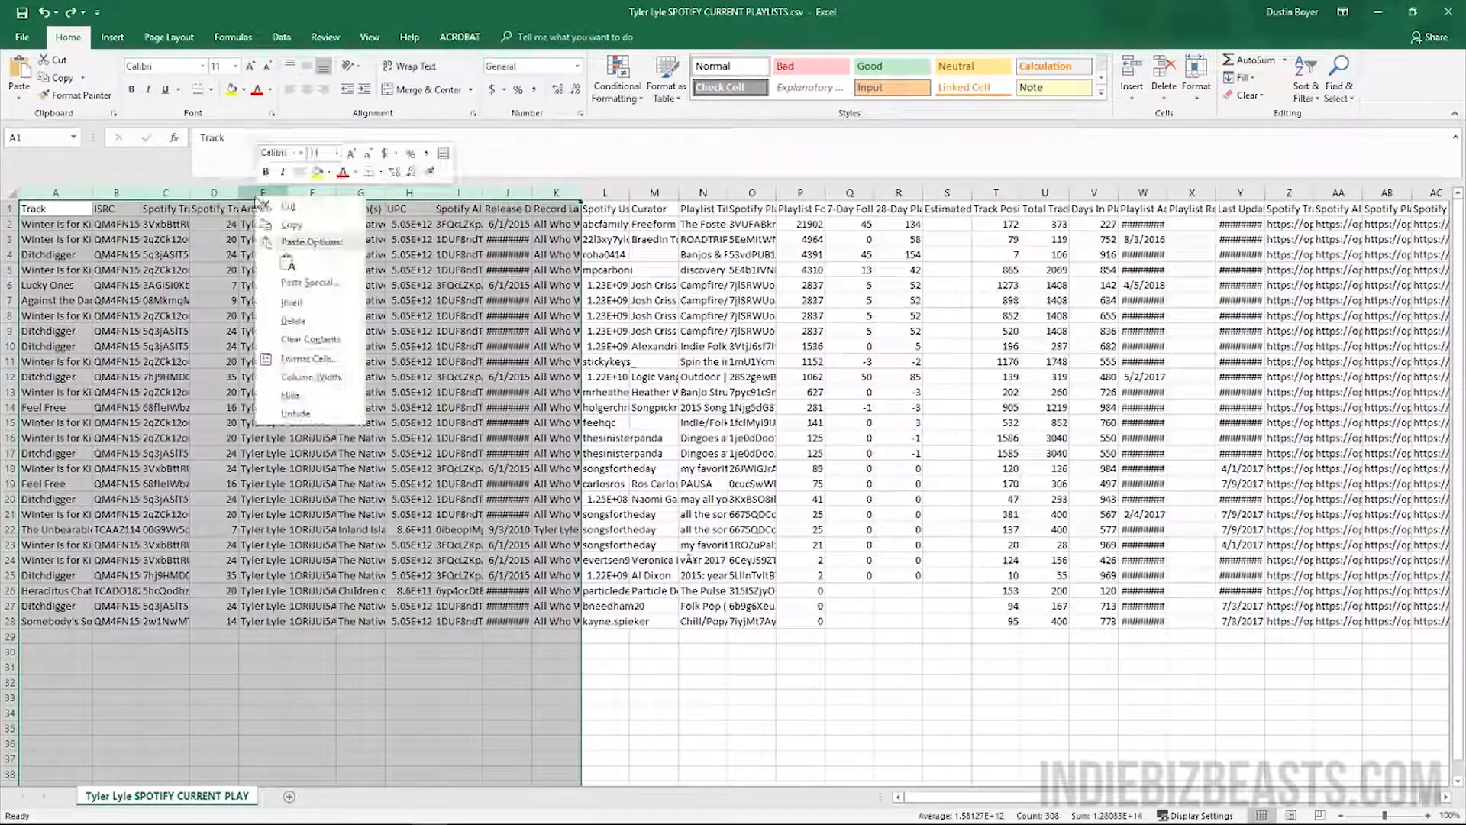
left_click(323, 320)
left_click(205, 296)
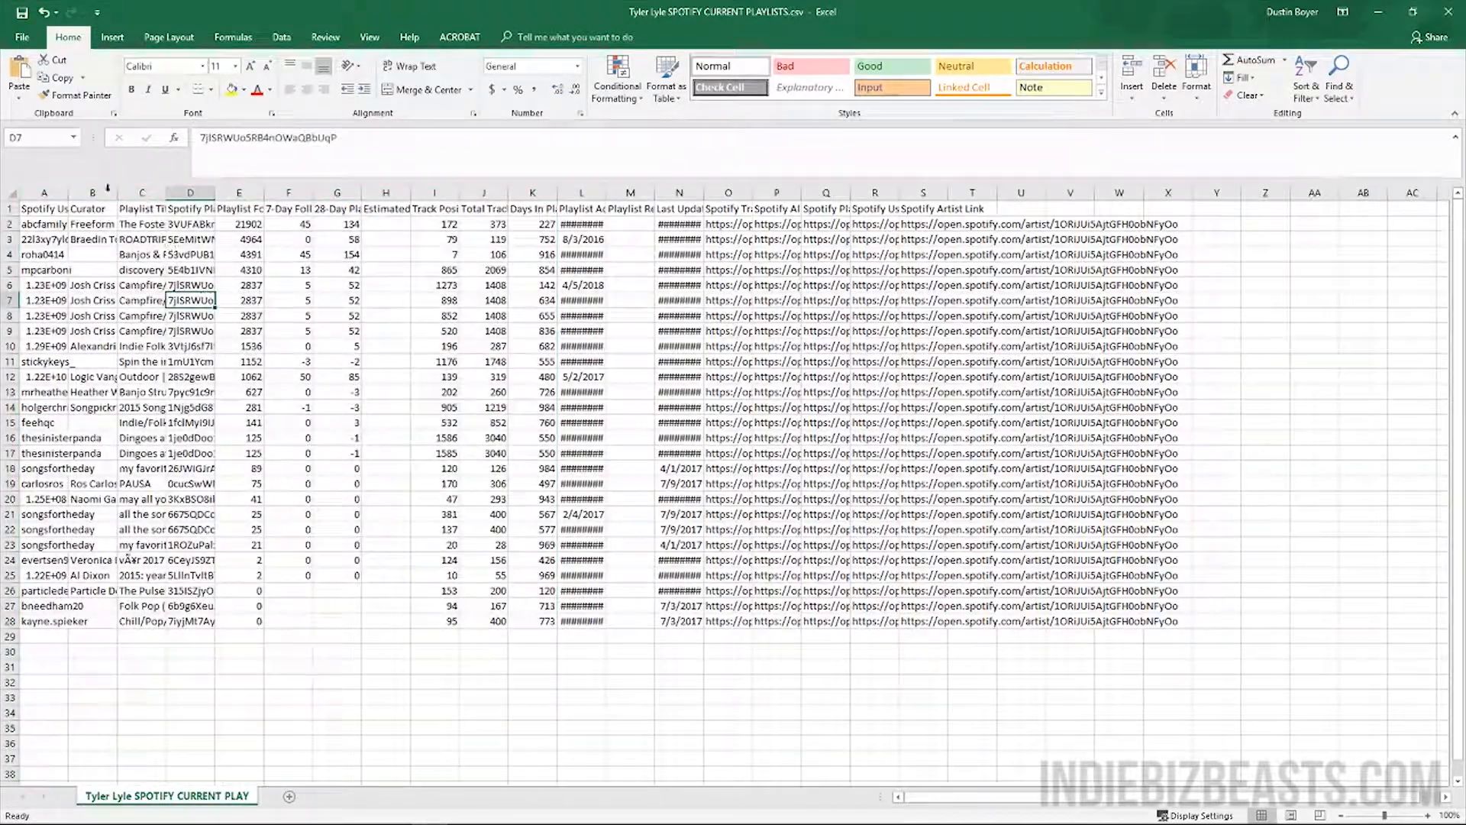
left_click_drag(69, 198, 408, 193)
left_click(225, 193)
Undo the accidental Playlist Title changes and resize Spotify Playlist Id to show full IDs
left_click(439, 192)
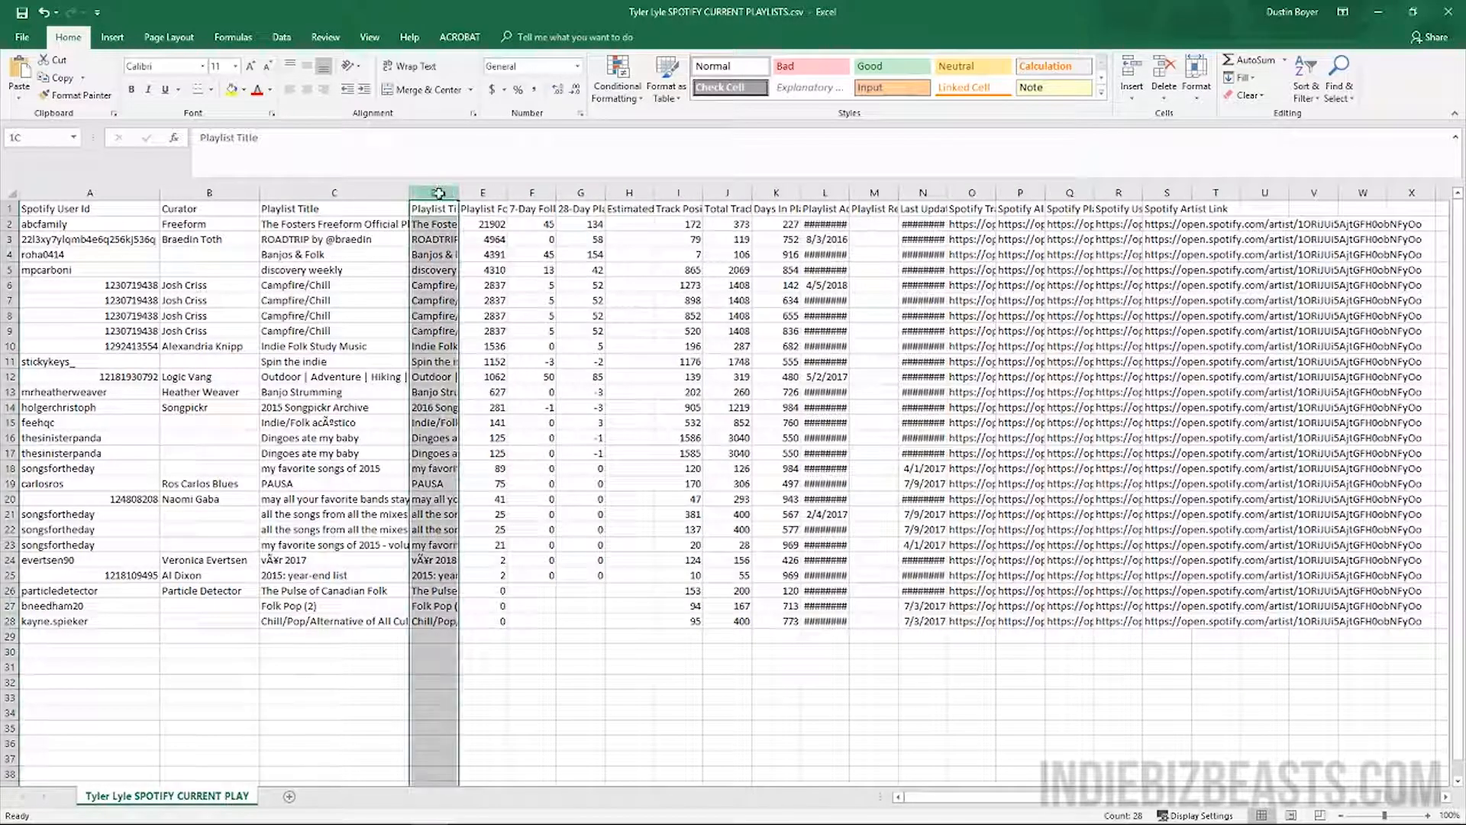
left_click(435, 211)
key("ctrl+z")
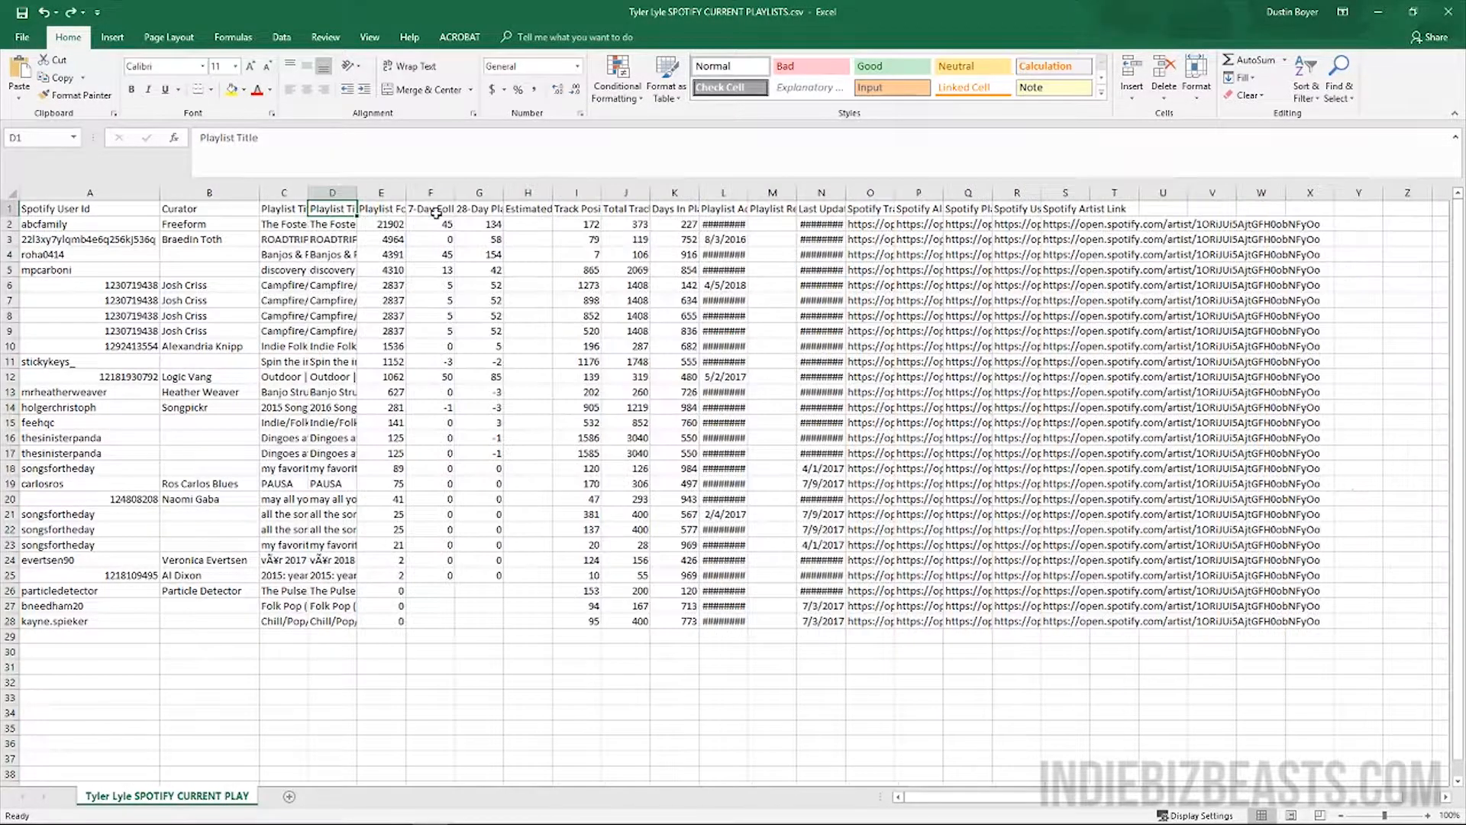
key("ctrl+z")
left_click(340, 212)
left_click(332, 192)
left_click(336, 211)
left_click_drag(357, 192, 549, 201)
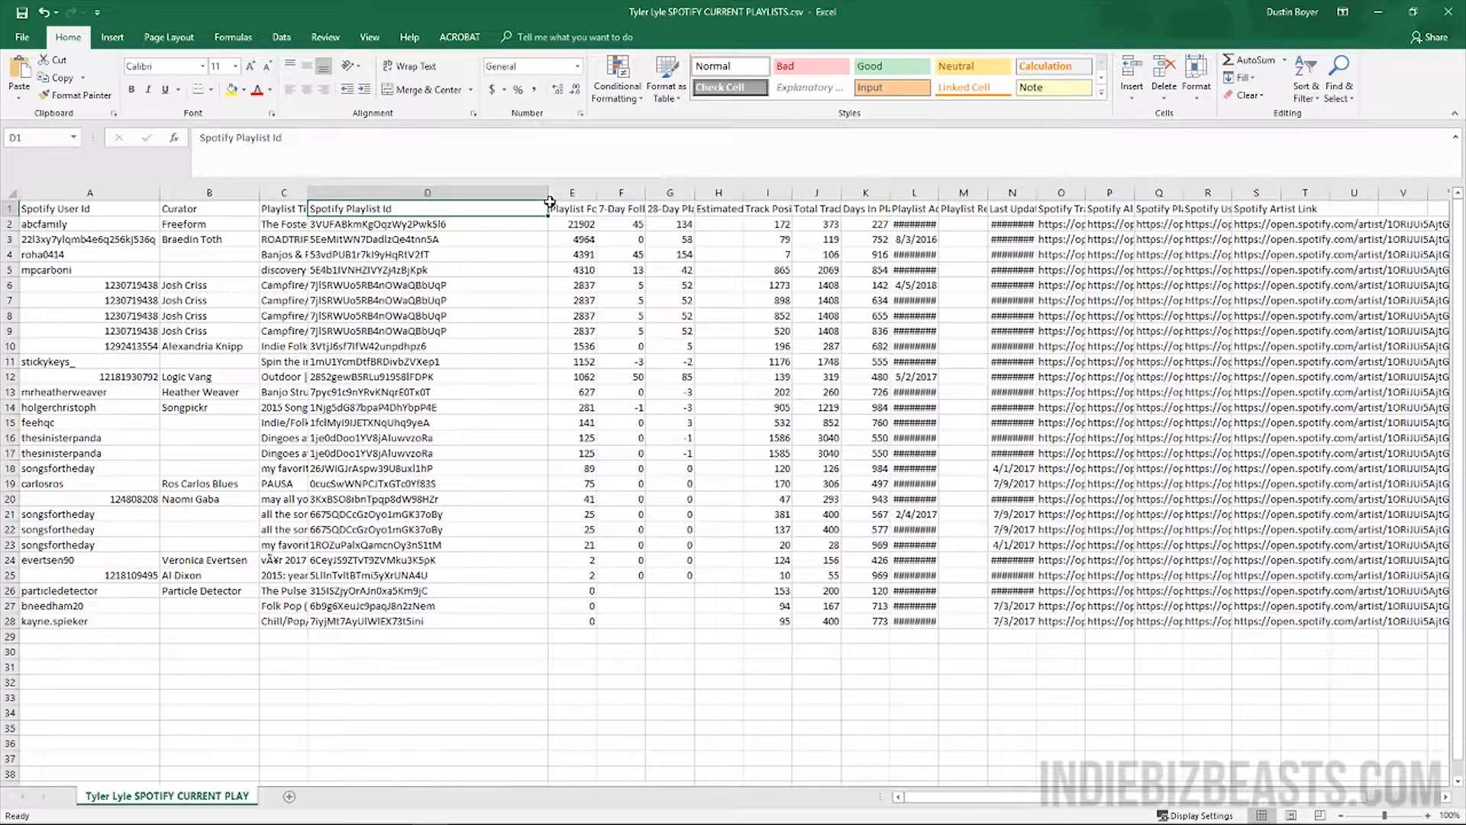
left_click_drag(546, 194, 468, 194)
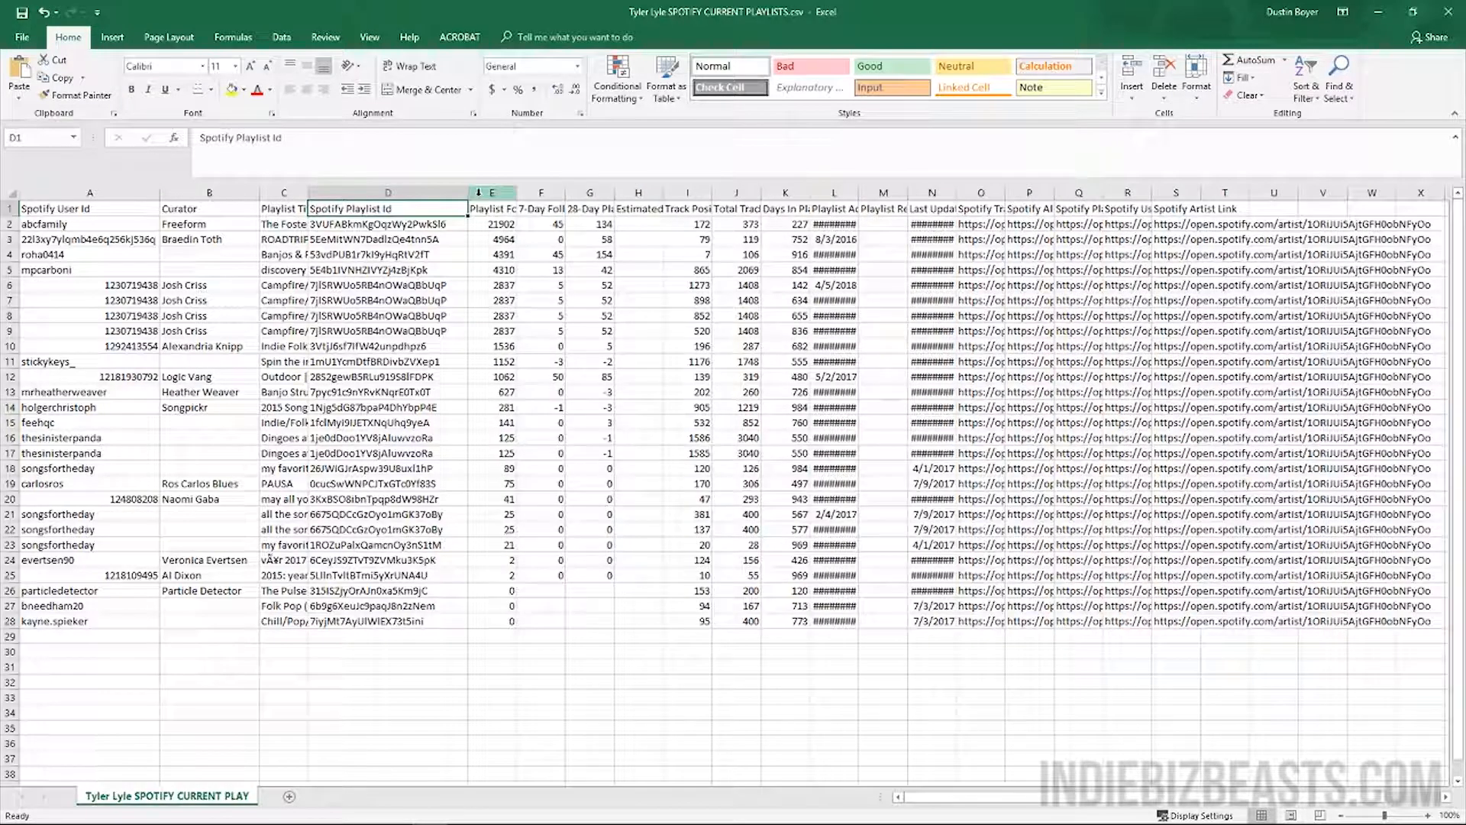
Select columns F through J, from the follower columns to Total Tracks in Playlist
left_click(479, 192)
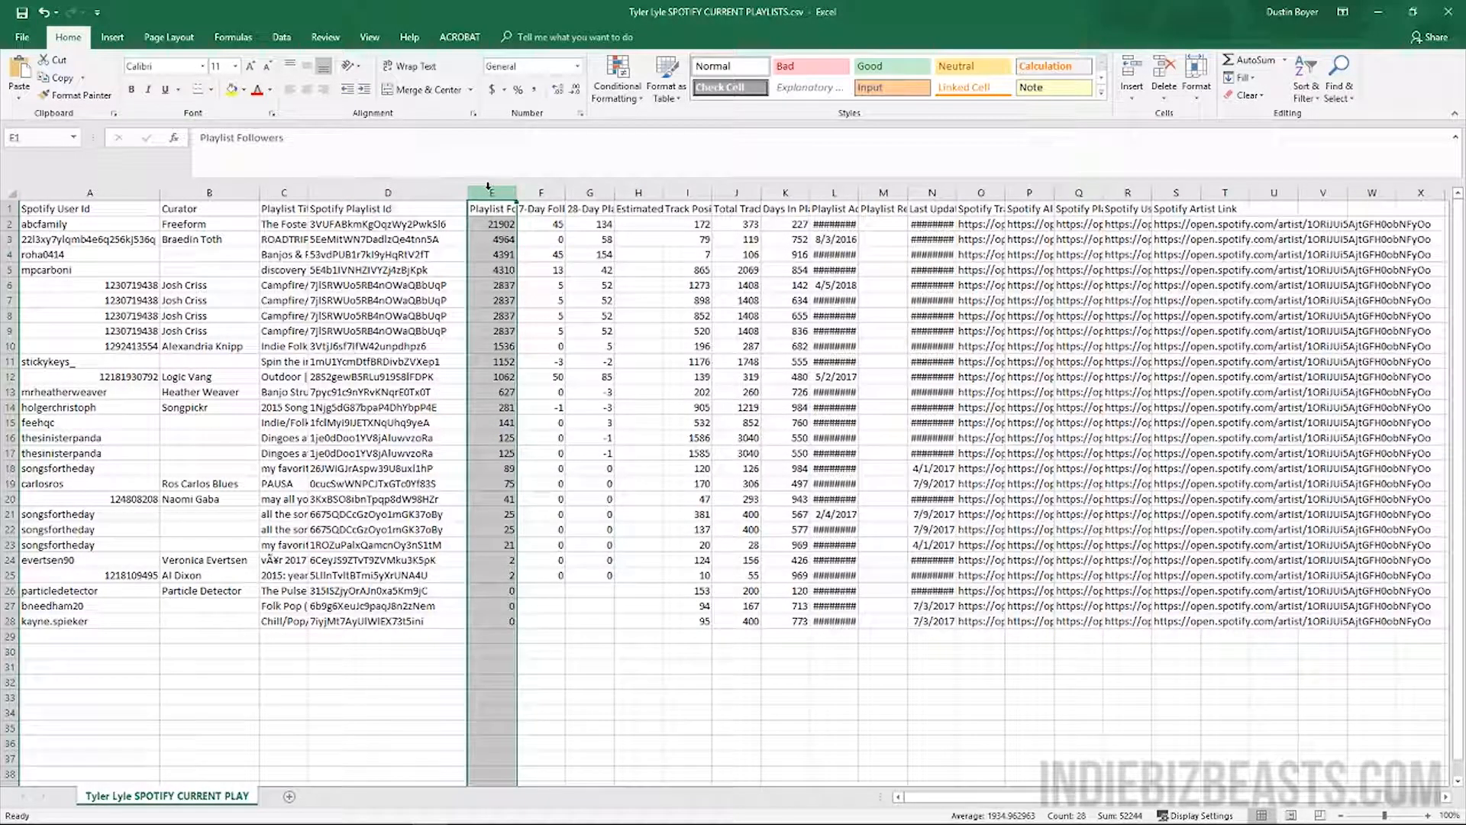
key("Right")
key("Right")
key("Right")
key("Right")
key("Right")
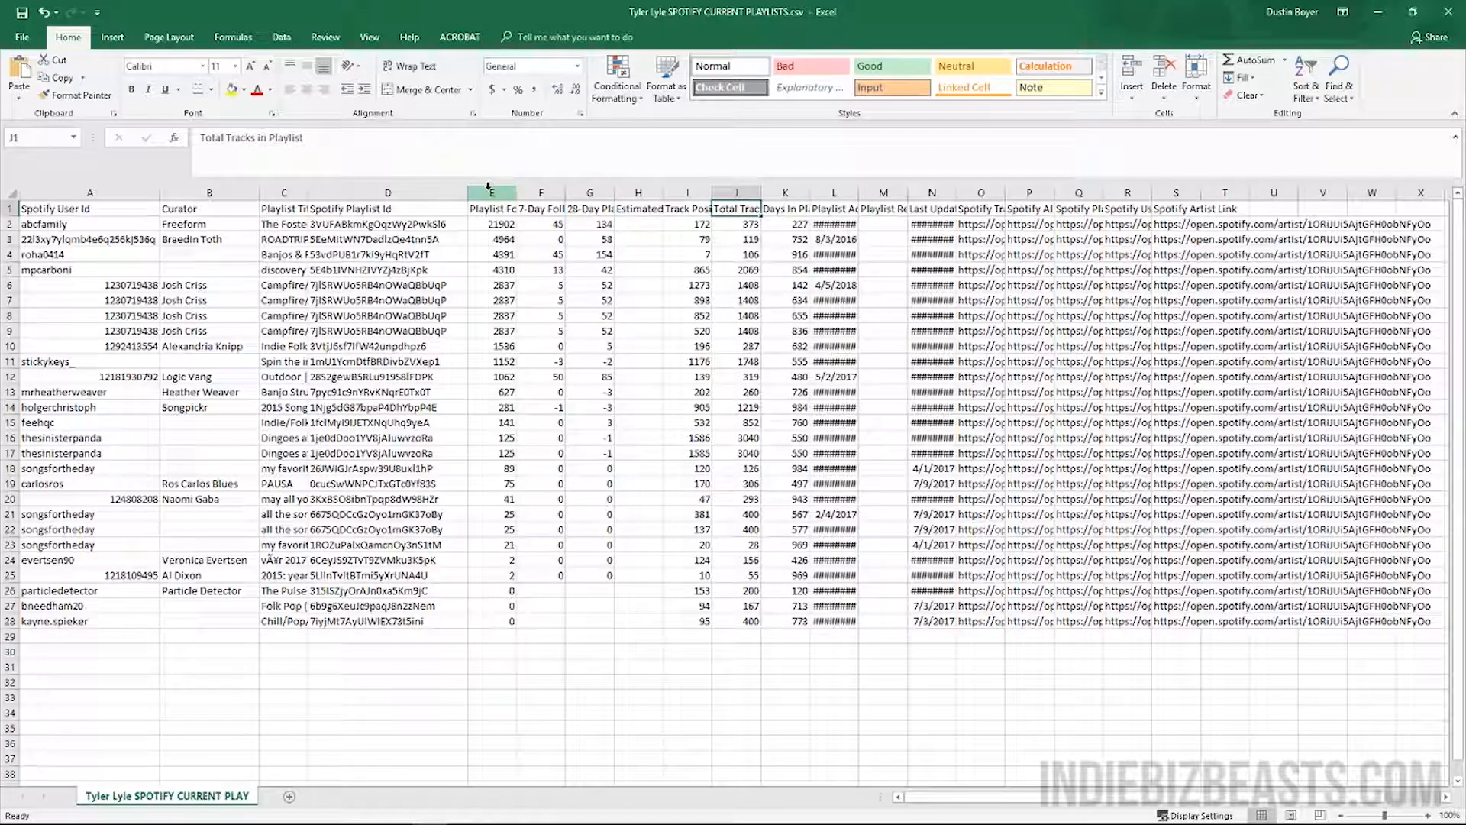
key("Left")
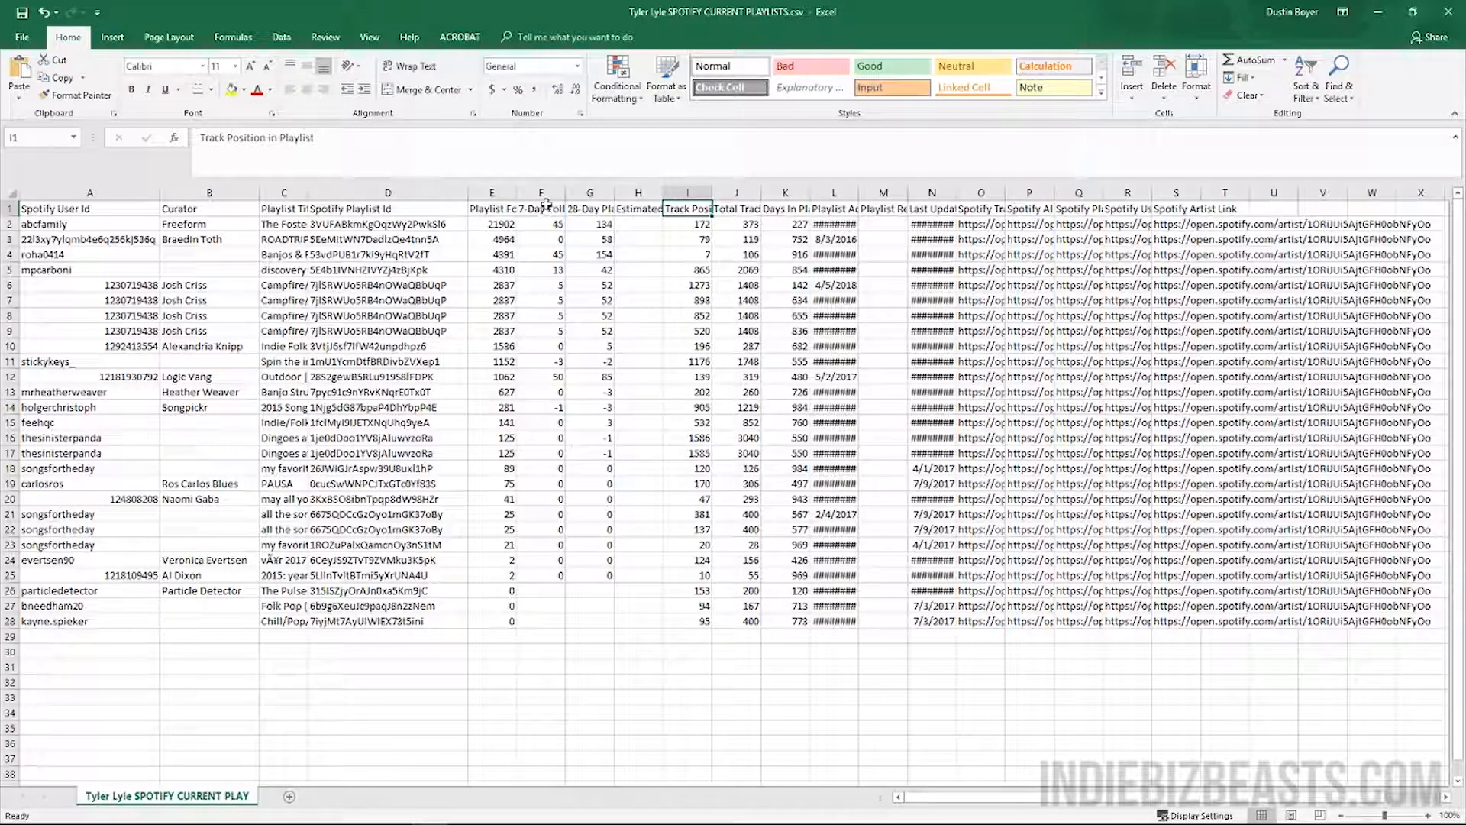
left_click(555, 193)
left_click(736, 193)
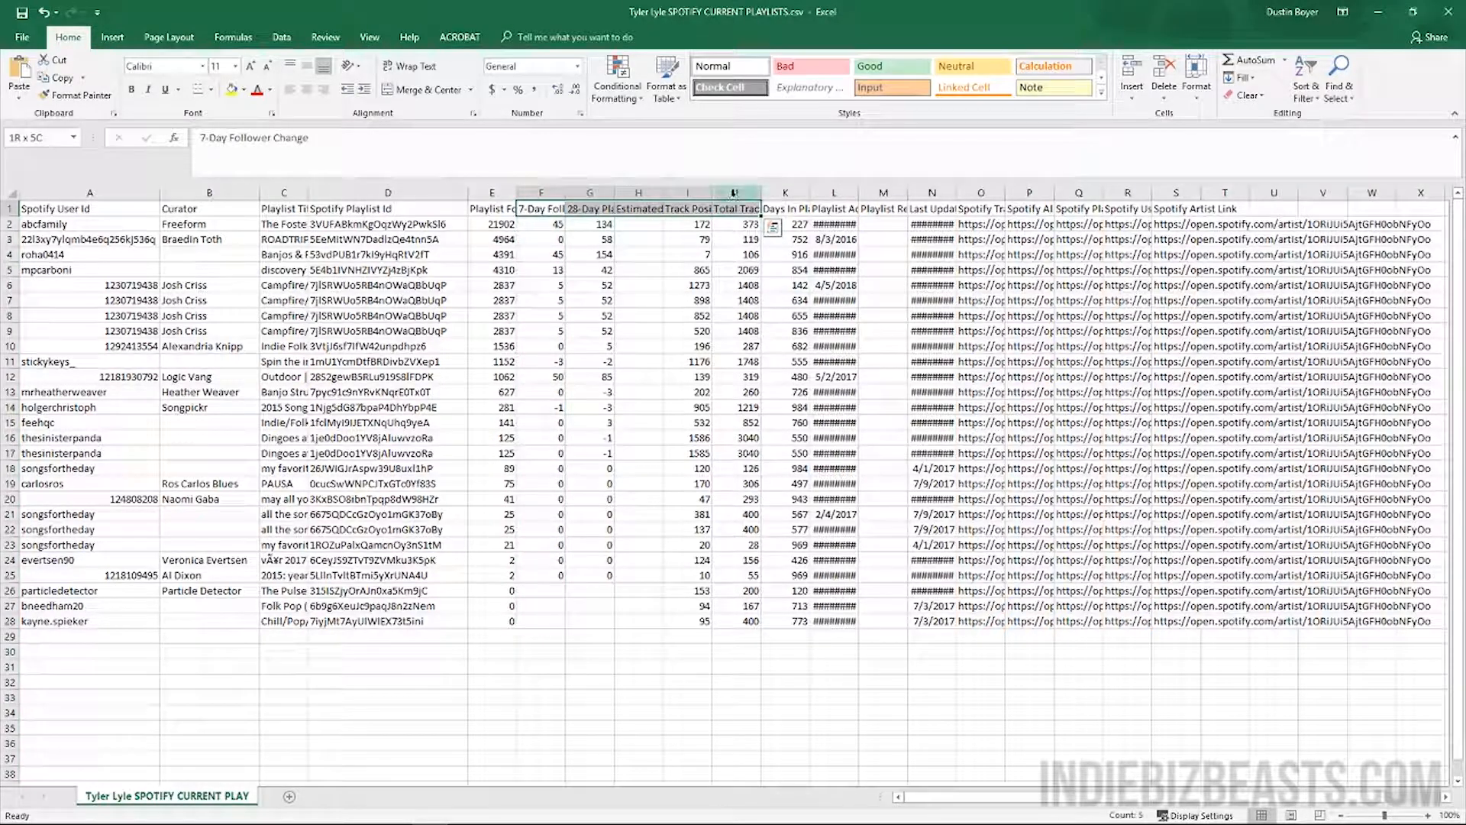
left_click(542, 192, "shift")
Delete the five stats columns and the Days In Playlist column
right_click(543, 192)
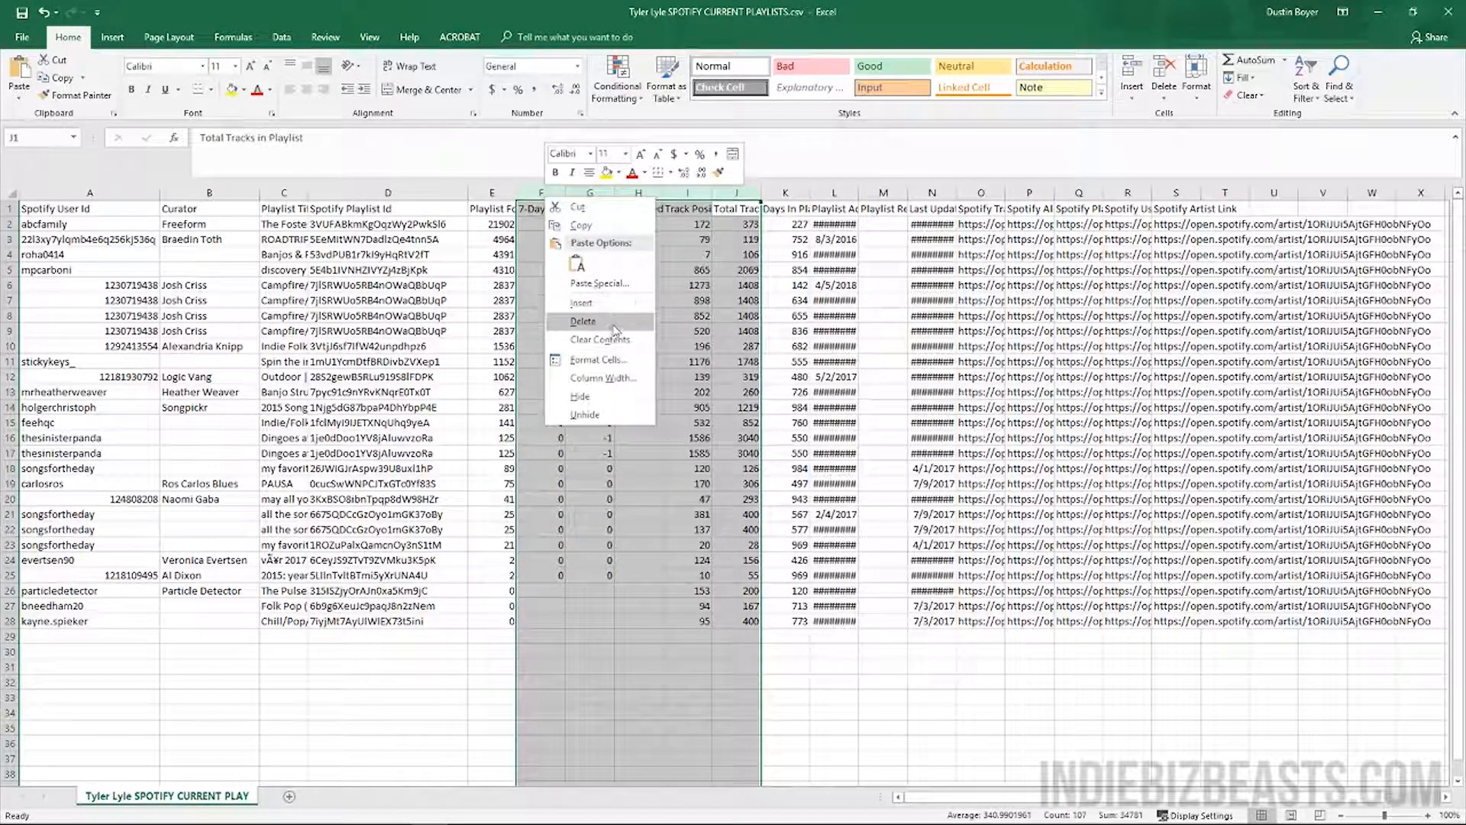
left_click(610, 327)
left_click(541, 192)
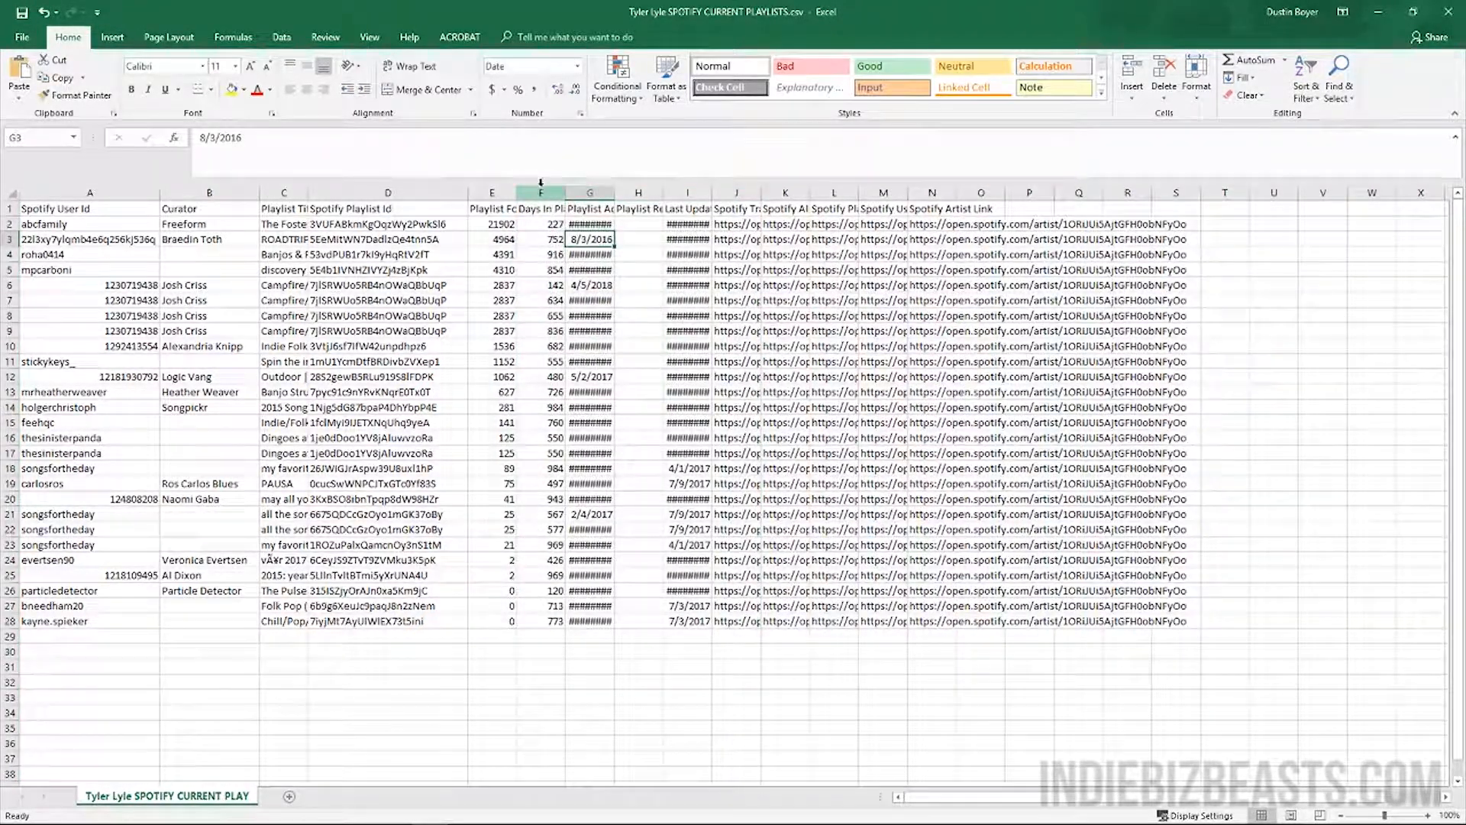
right_click(541, 193)
left_click(610, 327)
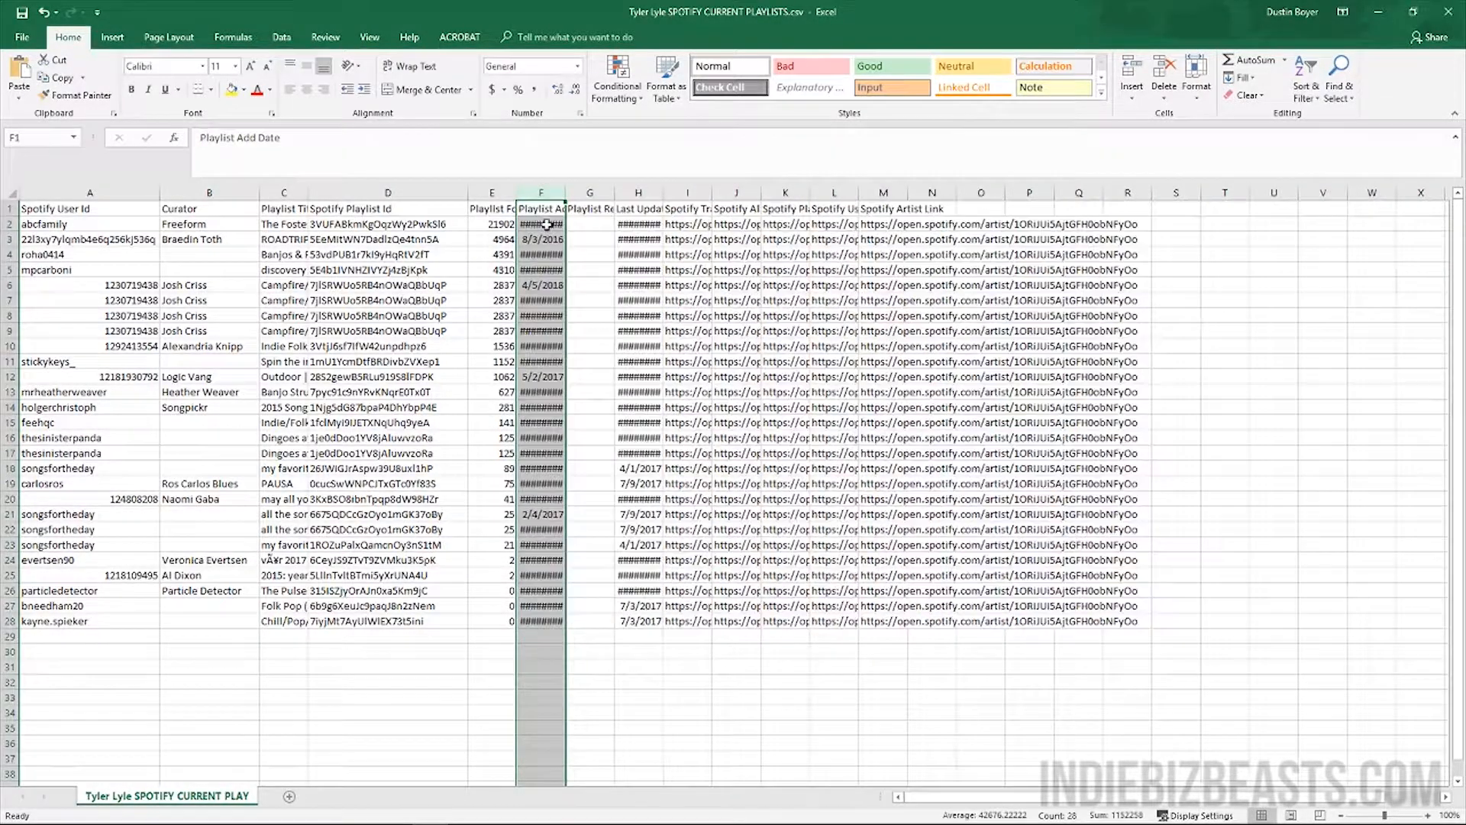
Delete the Playlist Add Date and Playlist Remove Date columns
left_click(590, 192)
left_click(544, 193, "shift")
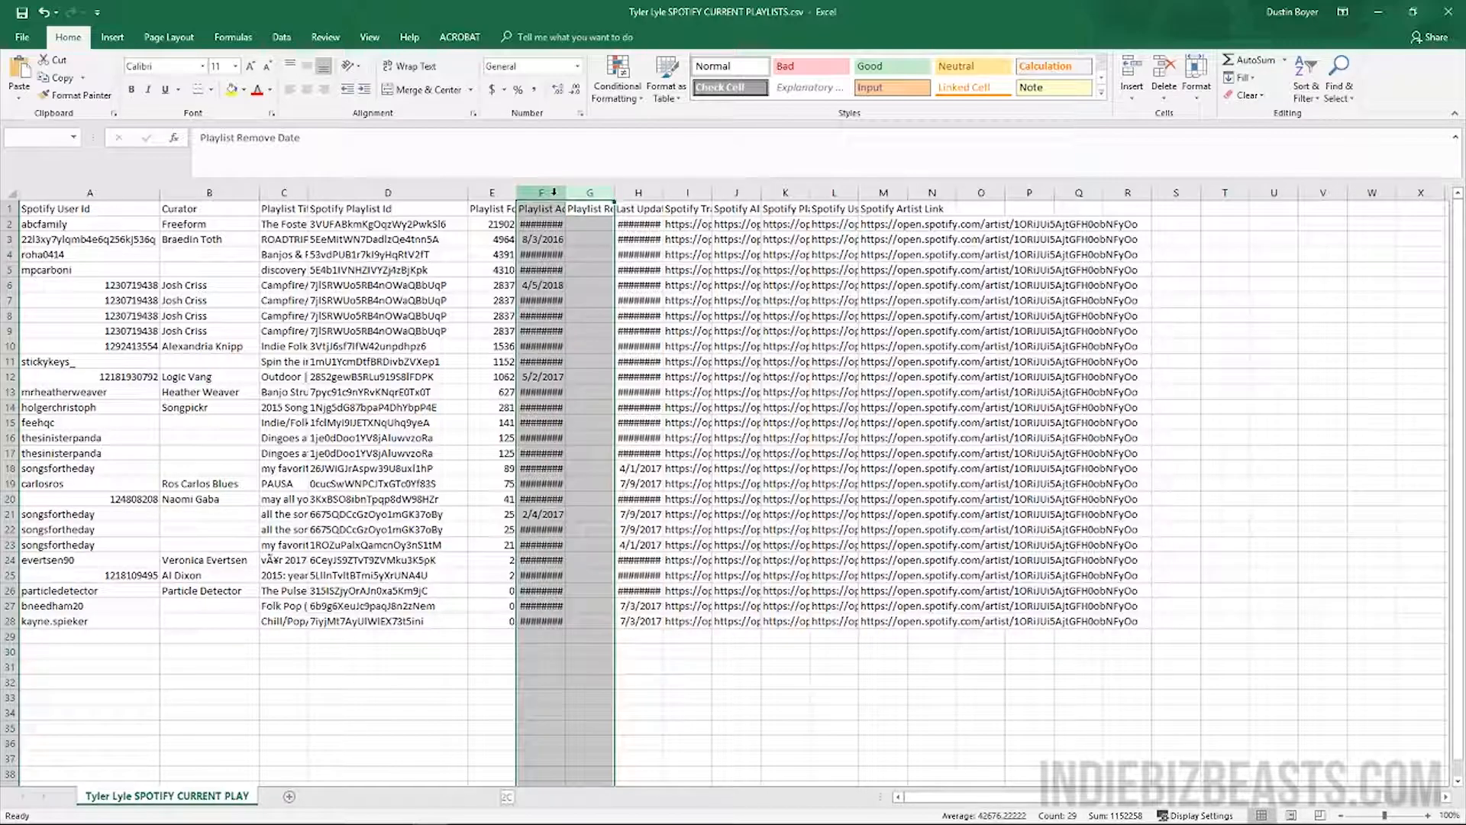
right_click(561, 197)
left_click(611, 339)
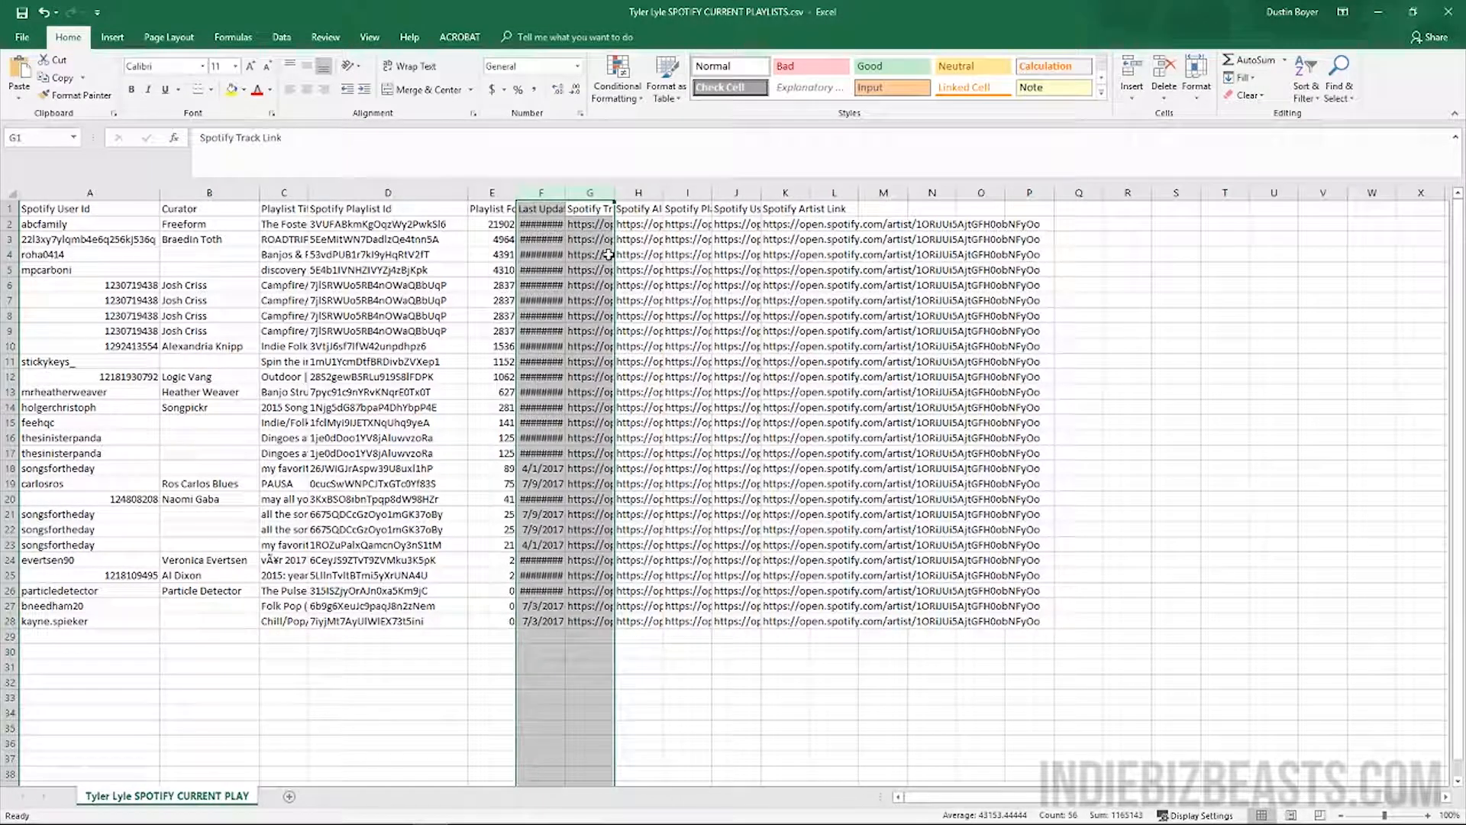
Delete the Last Updated, Spotify Track Link and Spotify Album Link columns
key("Left")
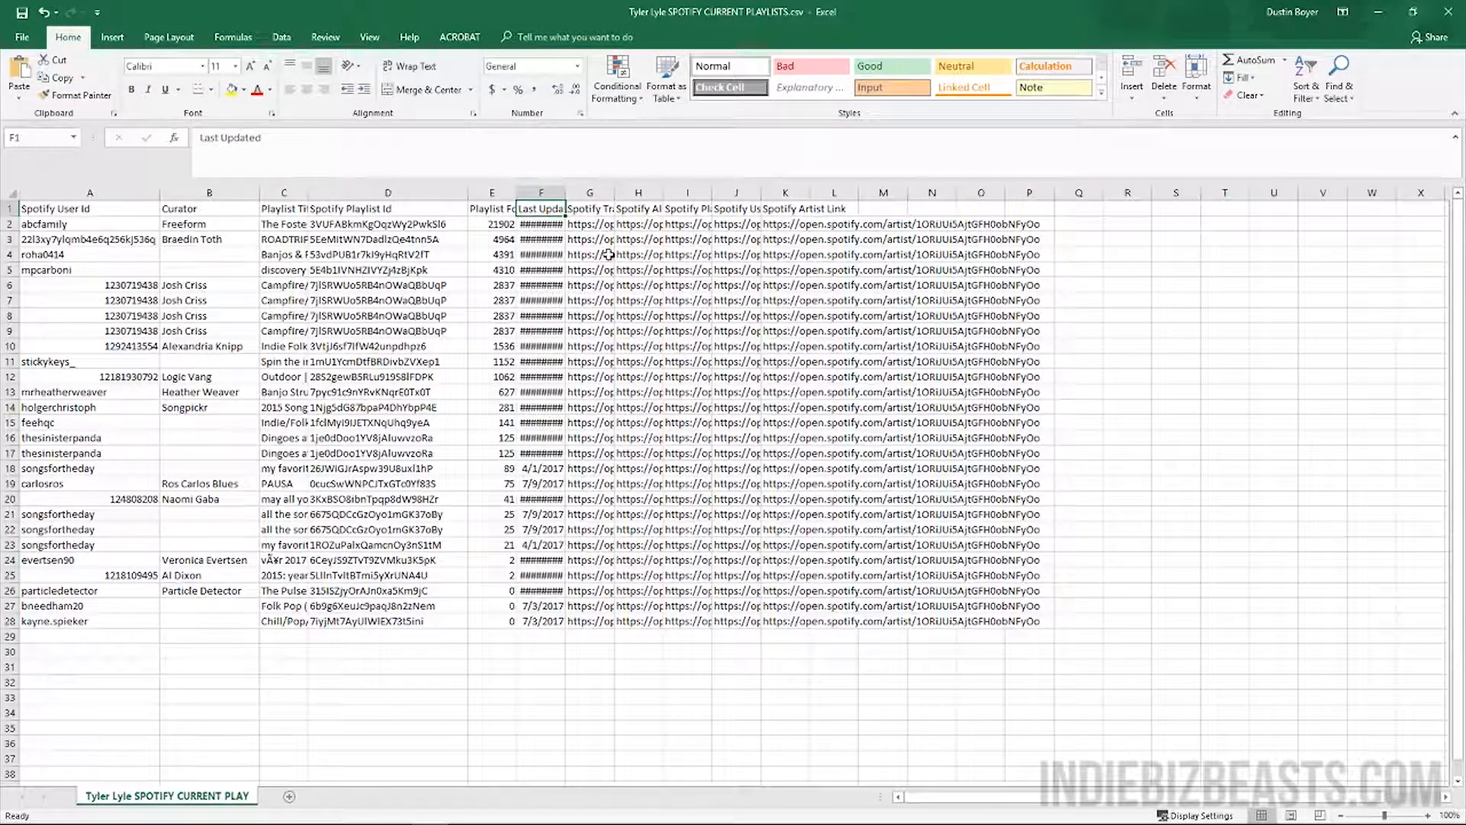
key("Right")
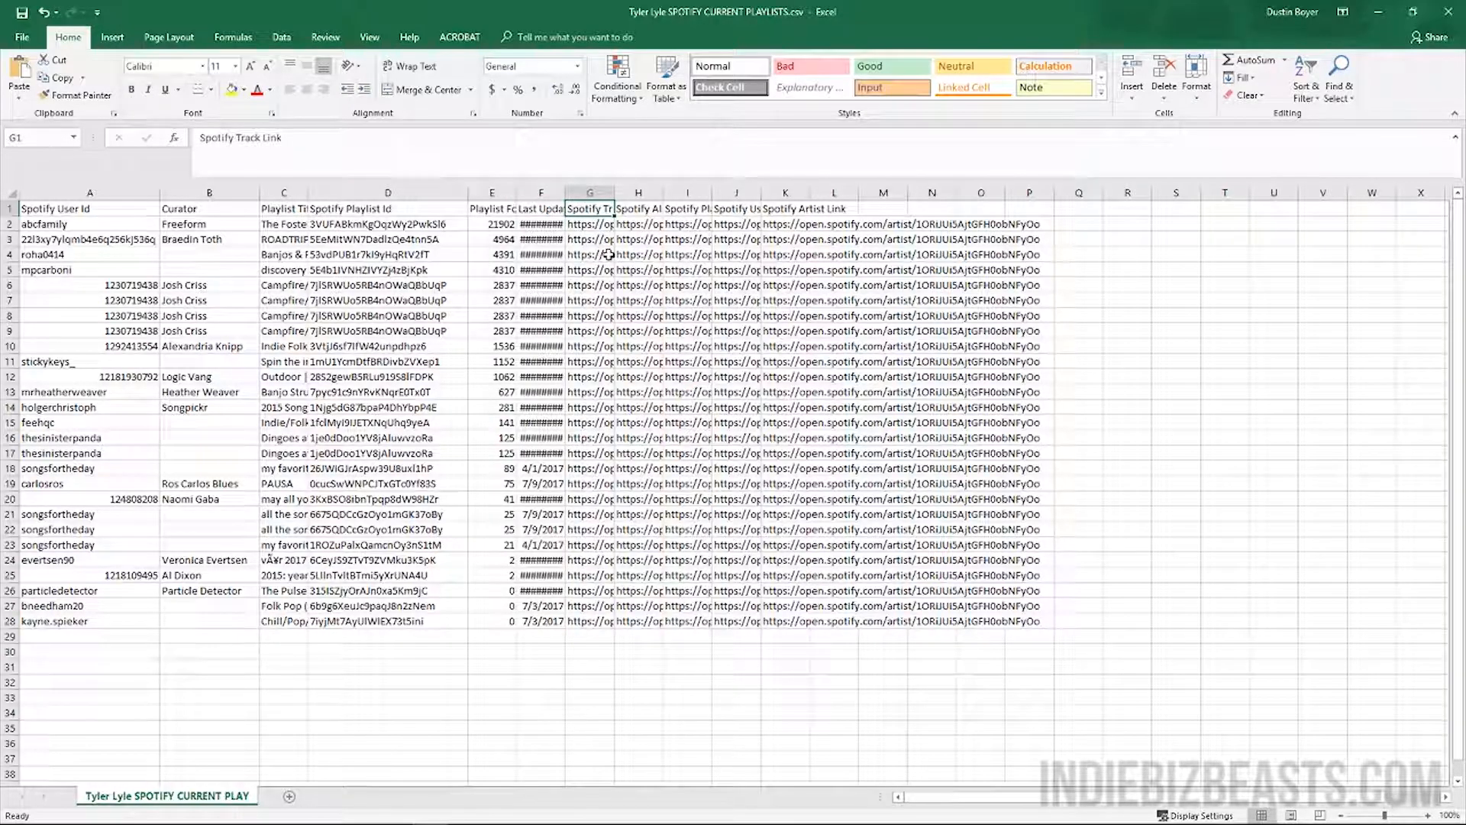
key("Right")
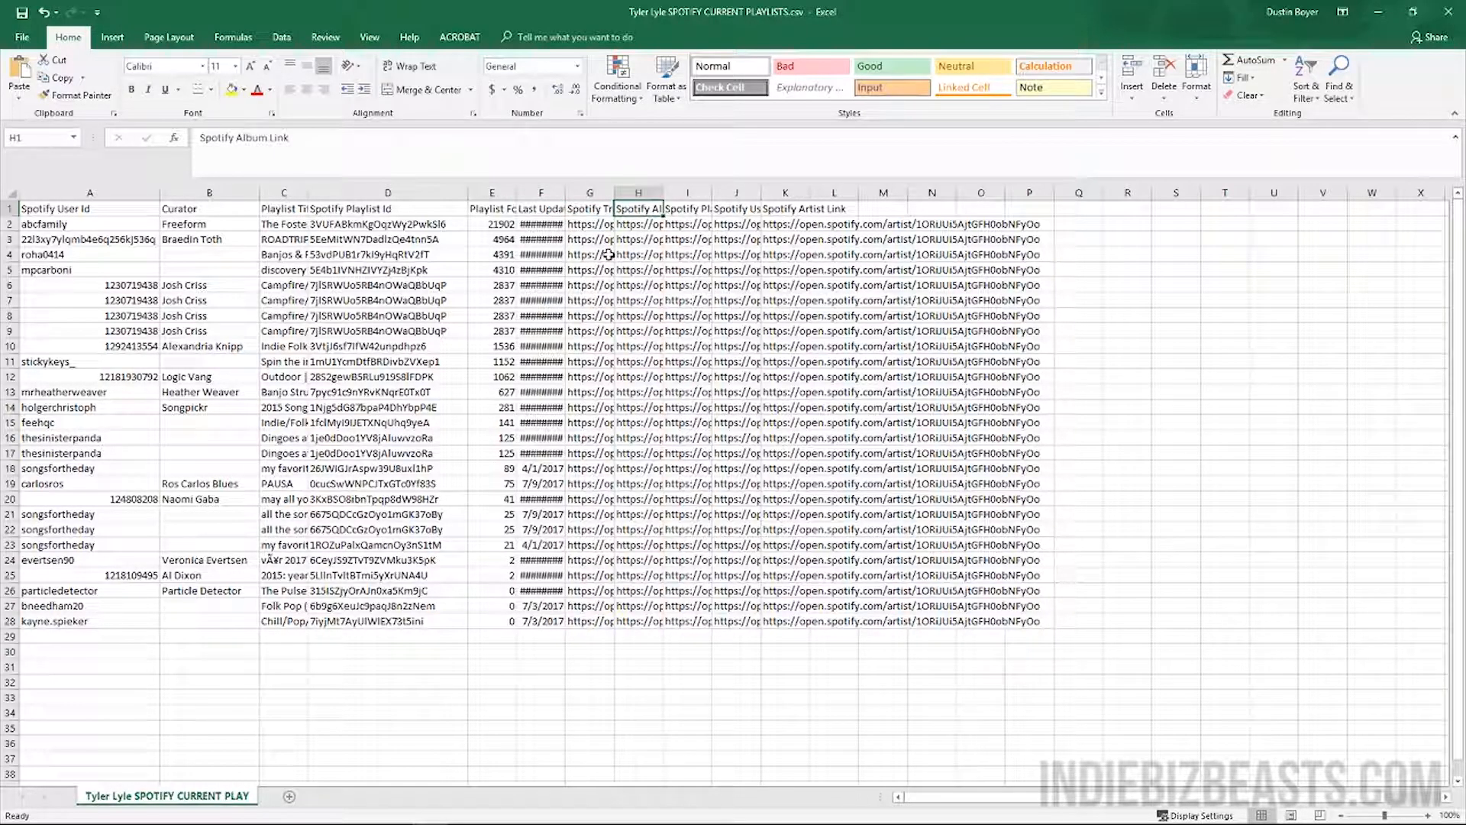
key("Right")
left_click(558, 193)
left_click(655, 200, "shift")
right_click(654, 202)
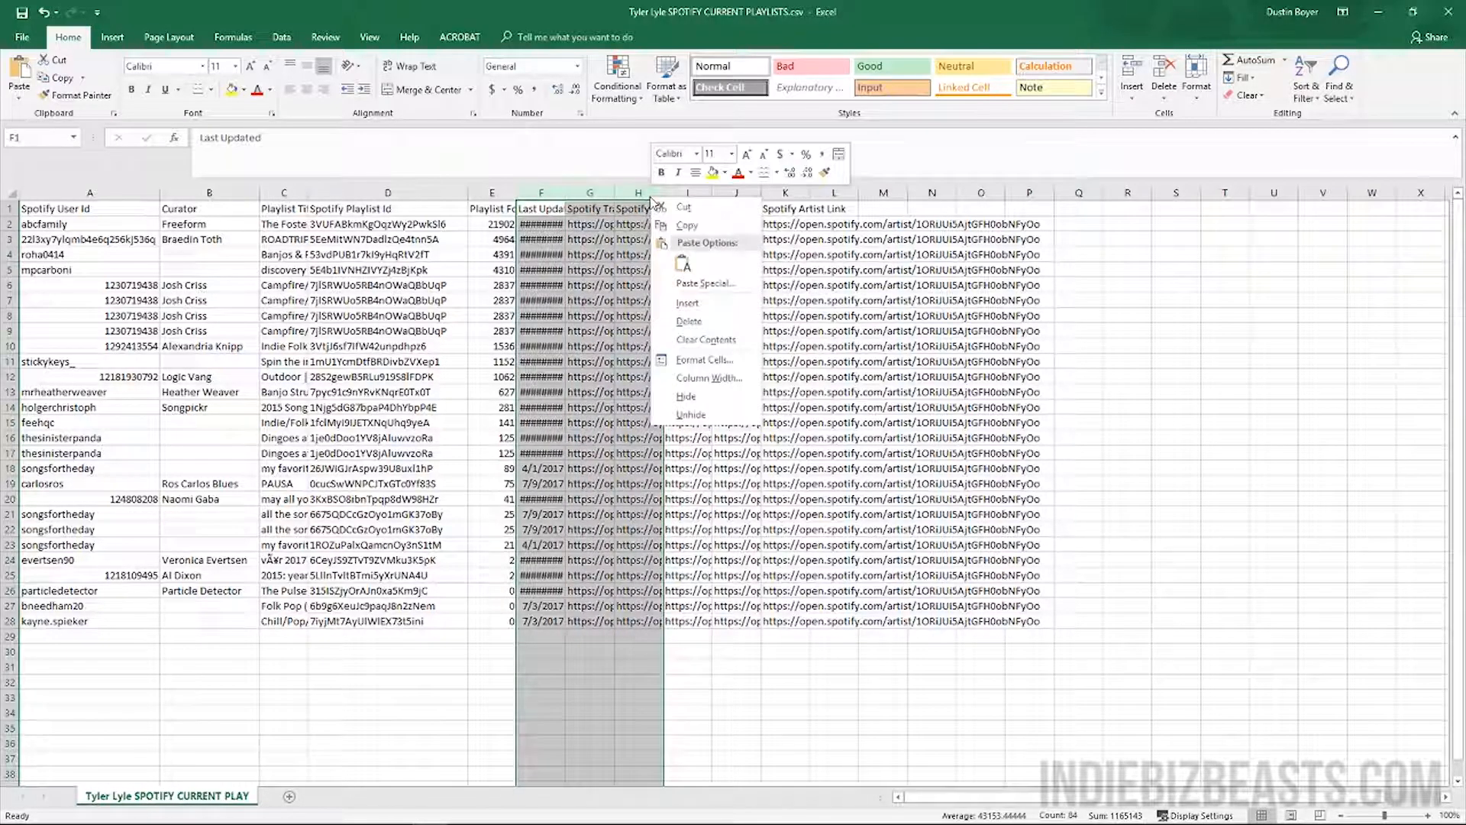
left_click(683, 322)
left_click(602, 208)
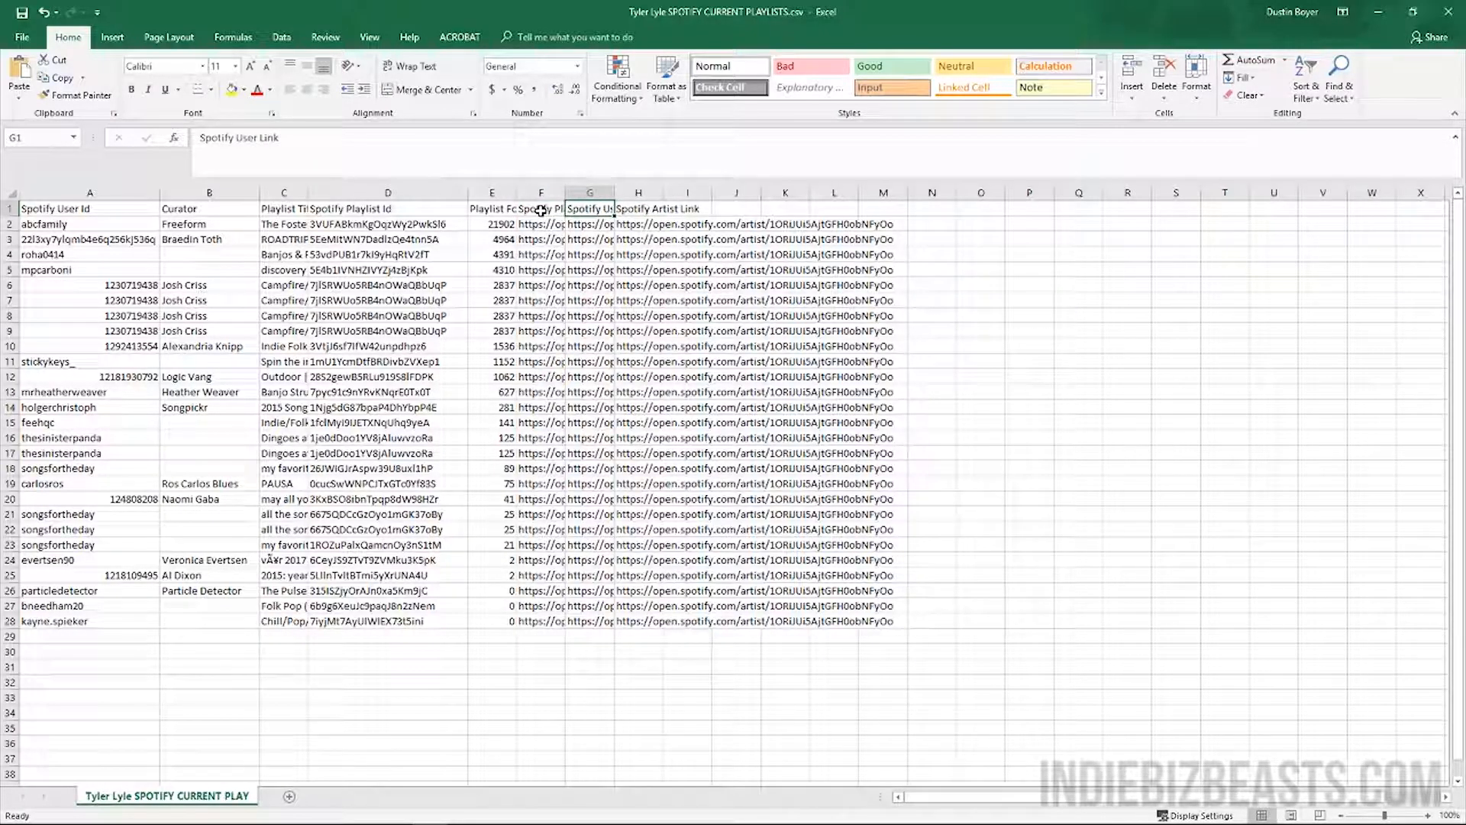
Delete the Spotify Artist Link column and widen the Spotify Playlist Link column
key("Right")
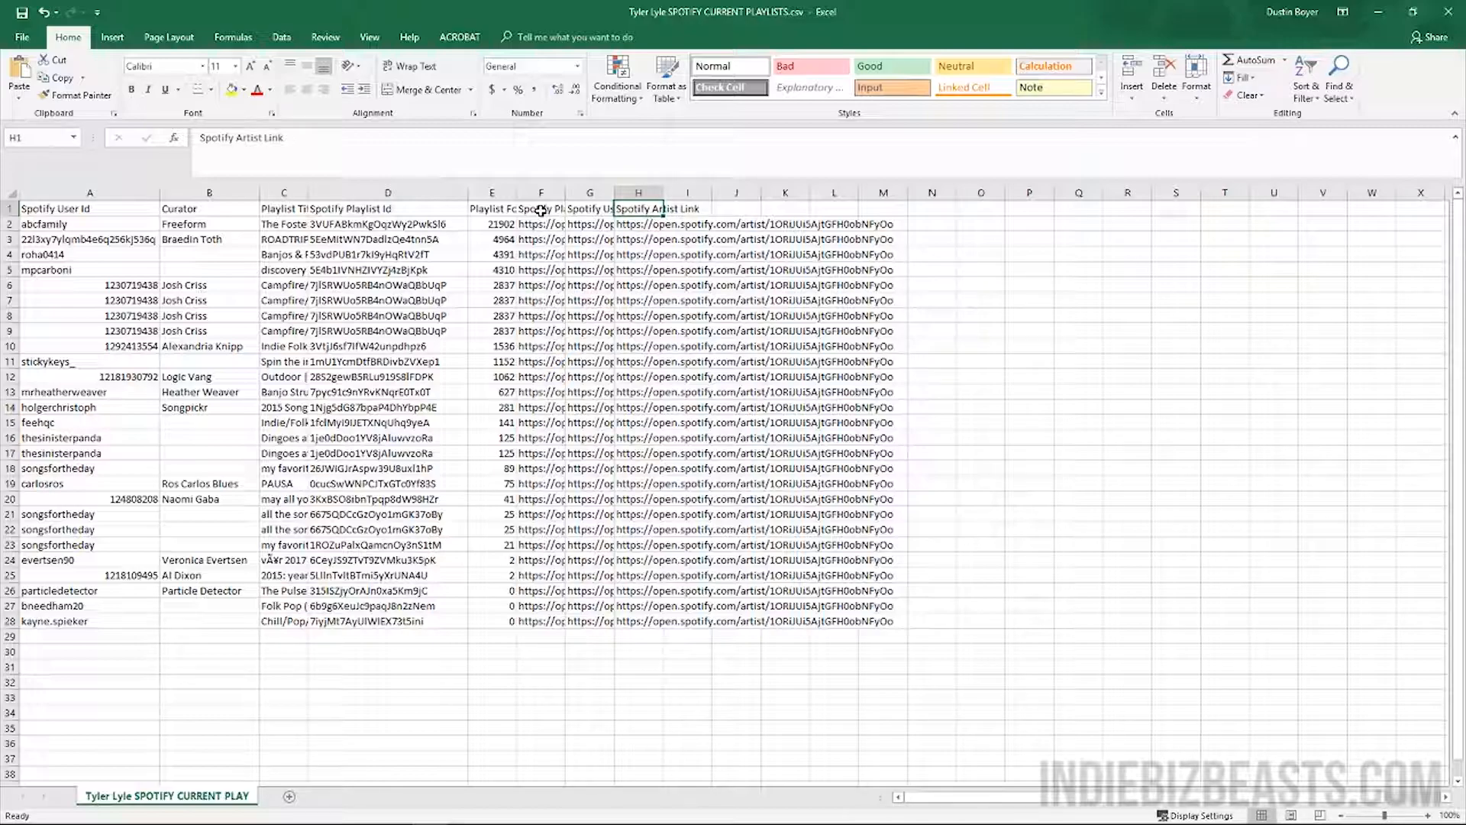
key("Right")
key("Left")
right_click(639, 192)
left_click(672, 326)
left_click(541, 270)
left_click_drag(565, 193, 890, 194)
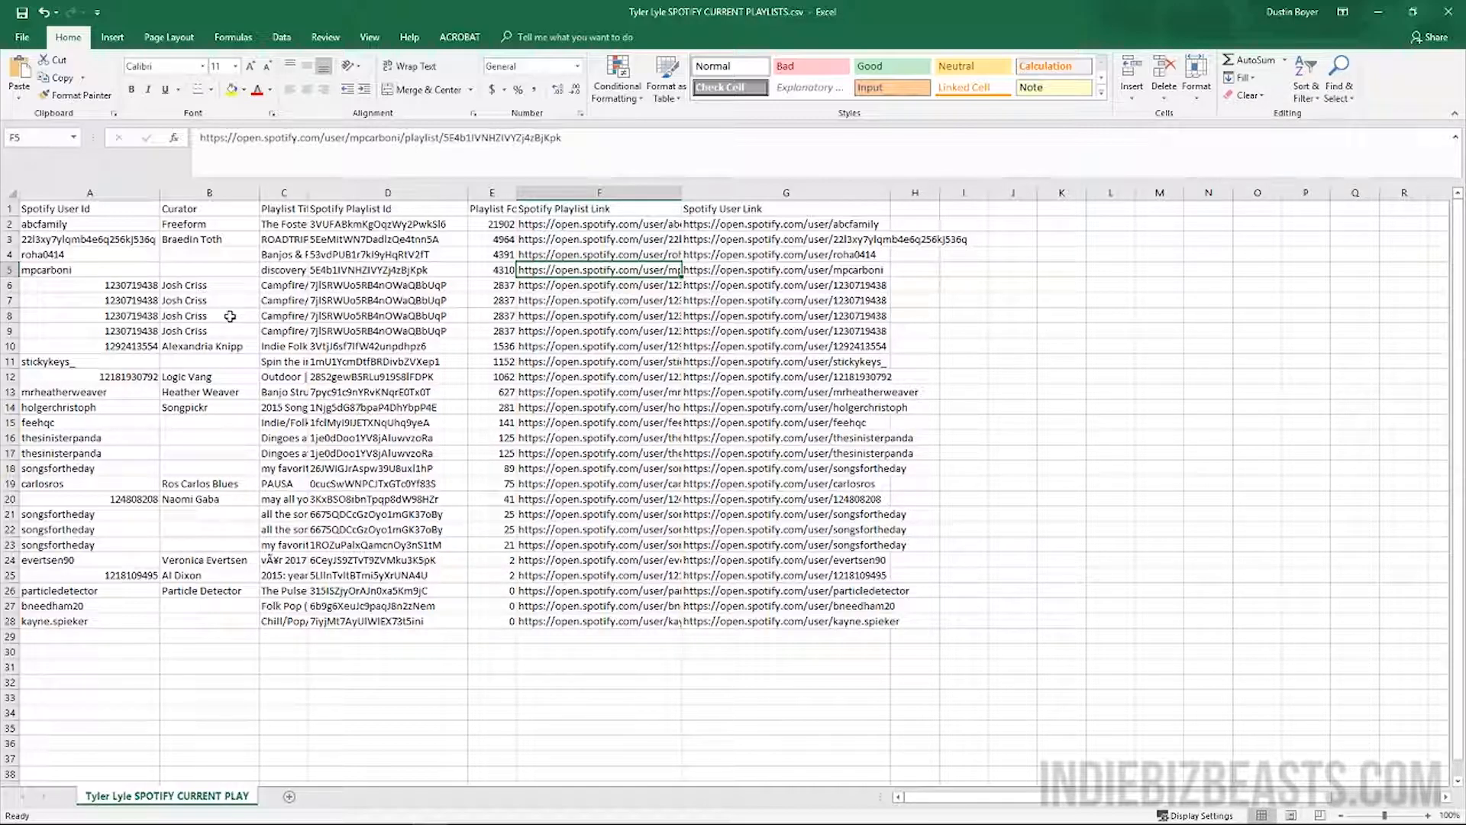
Look over the curator rows and copy the row 18 curator's profile link from G18
left_click(196, 407)
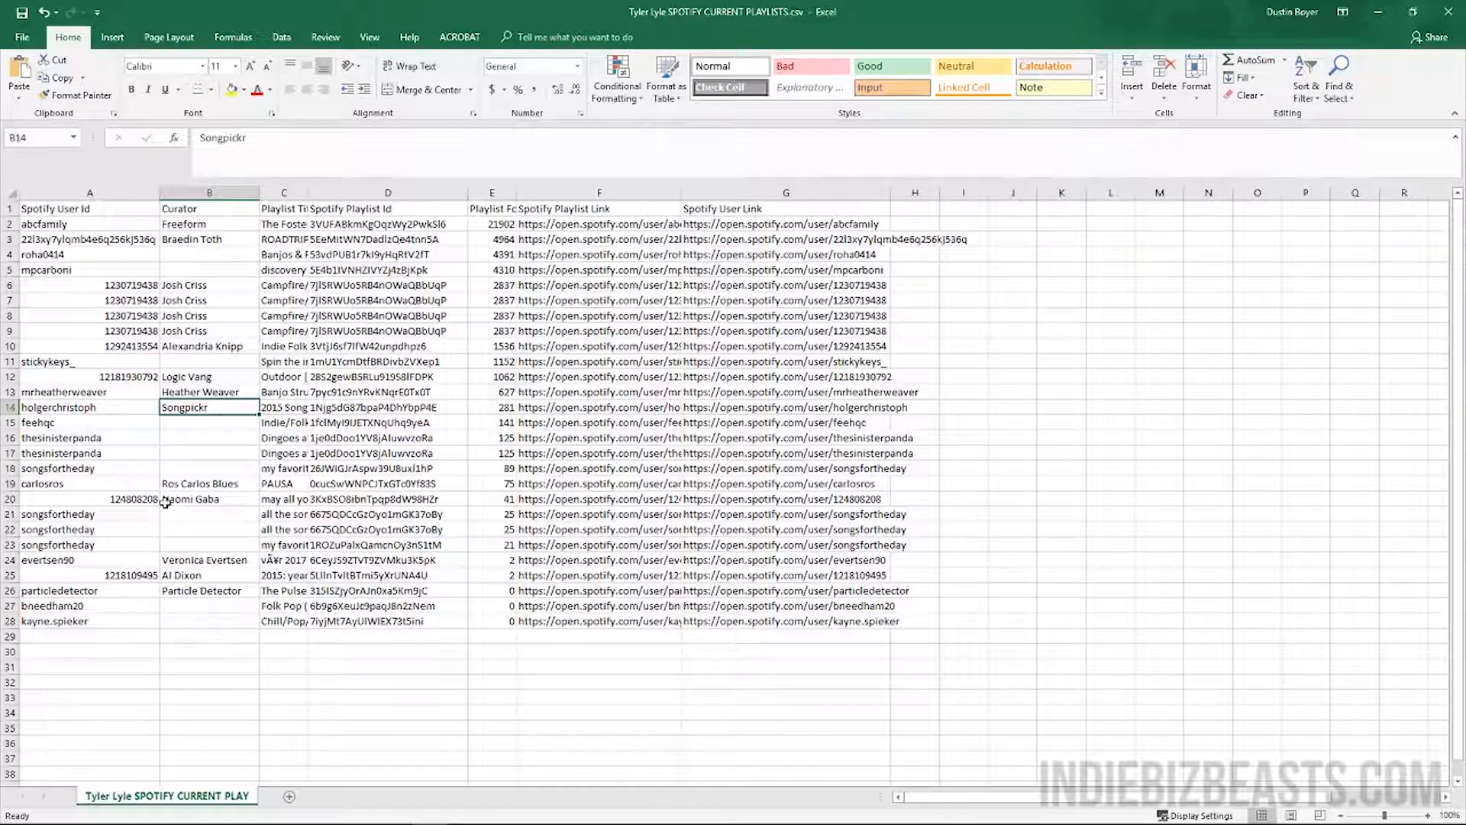
left_click(210, 466)
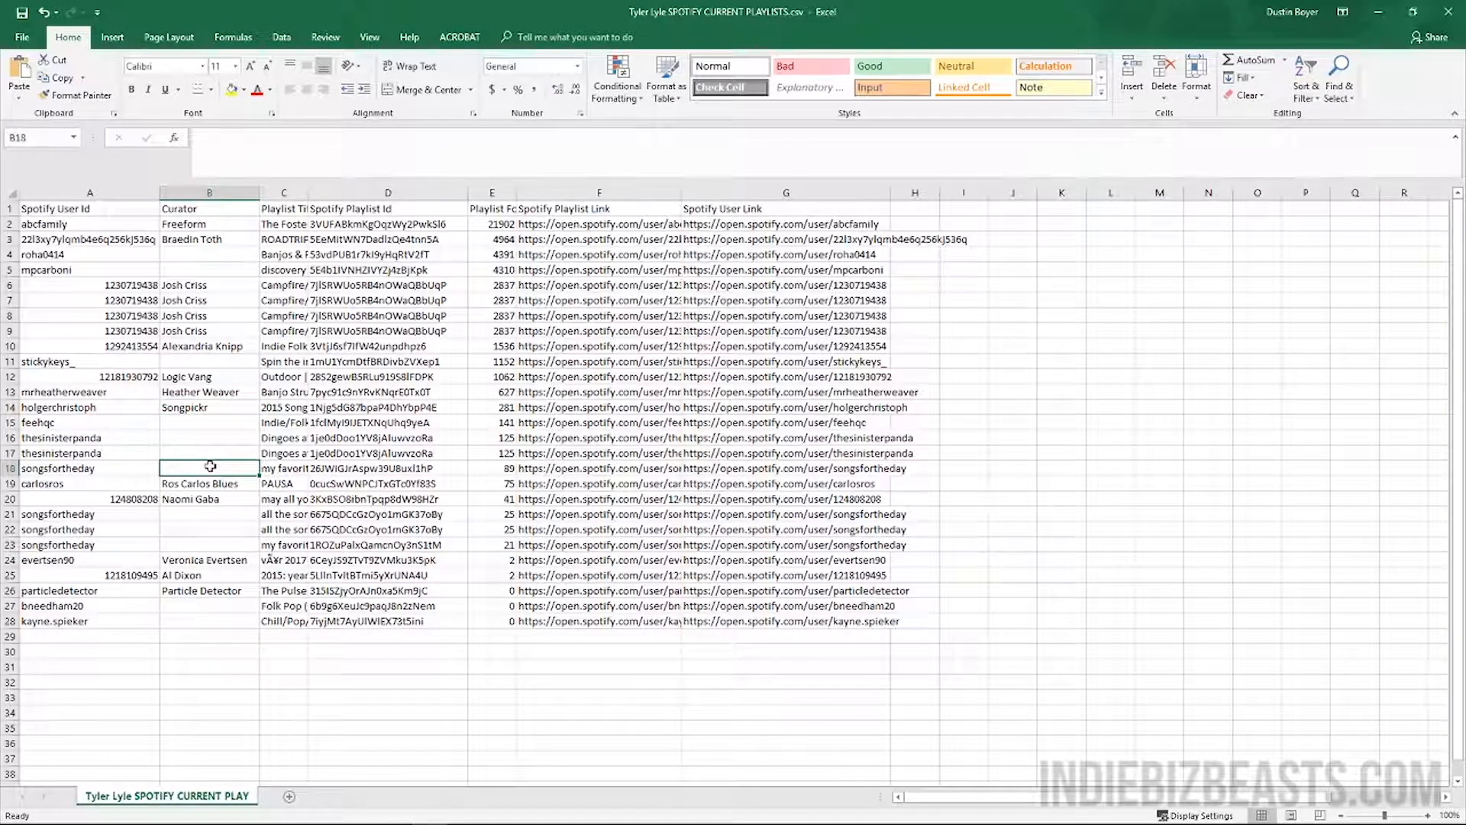
left_click(132, 468)
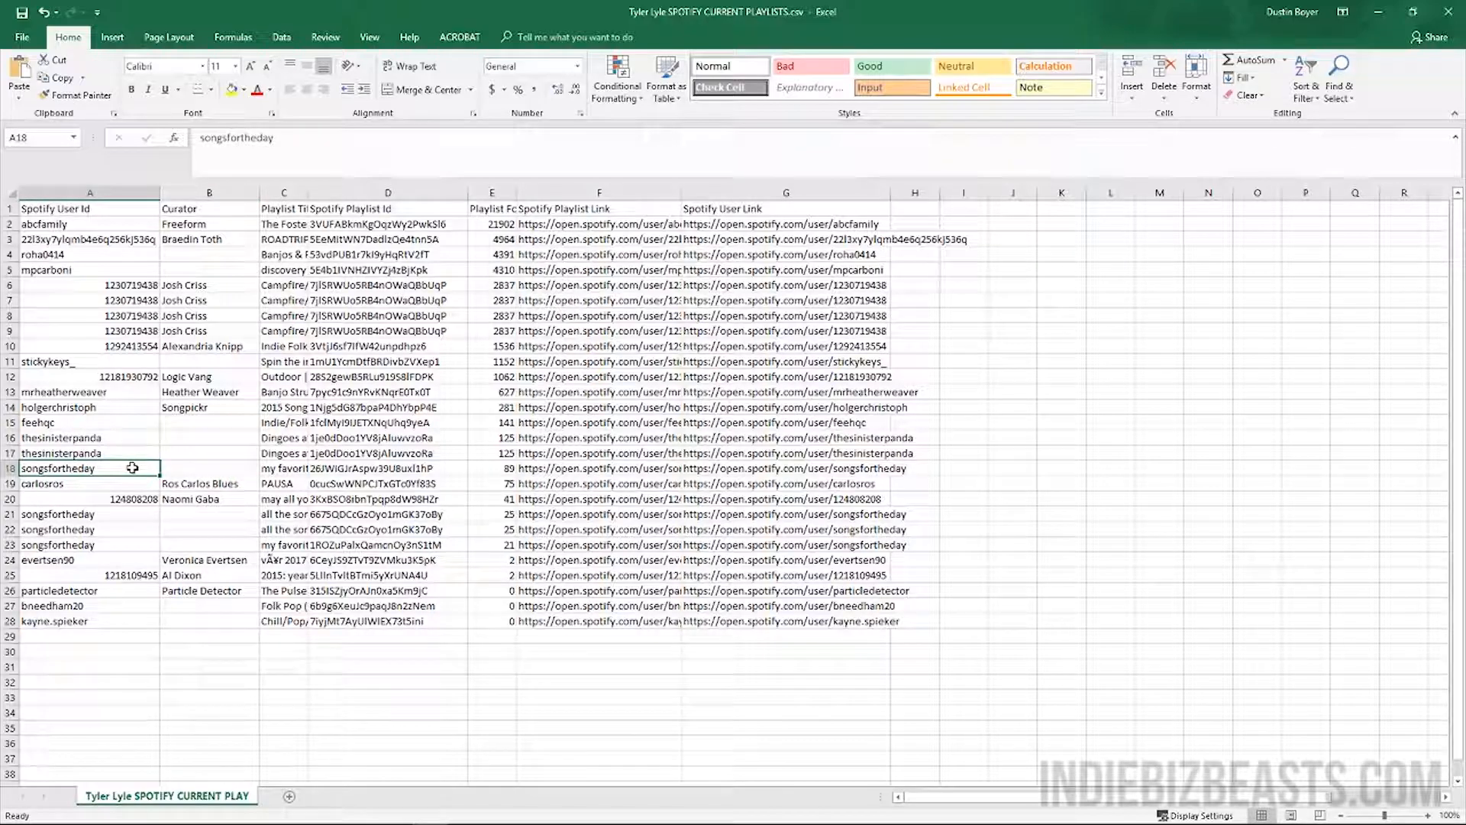
left_click(122, 453)
left_click(133, 432)
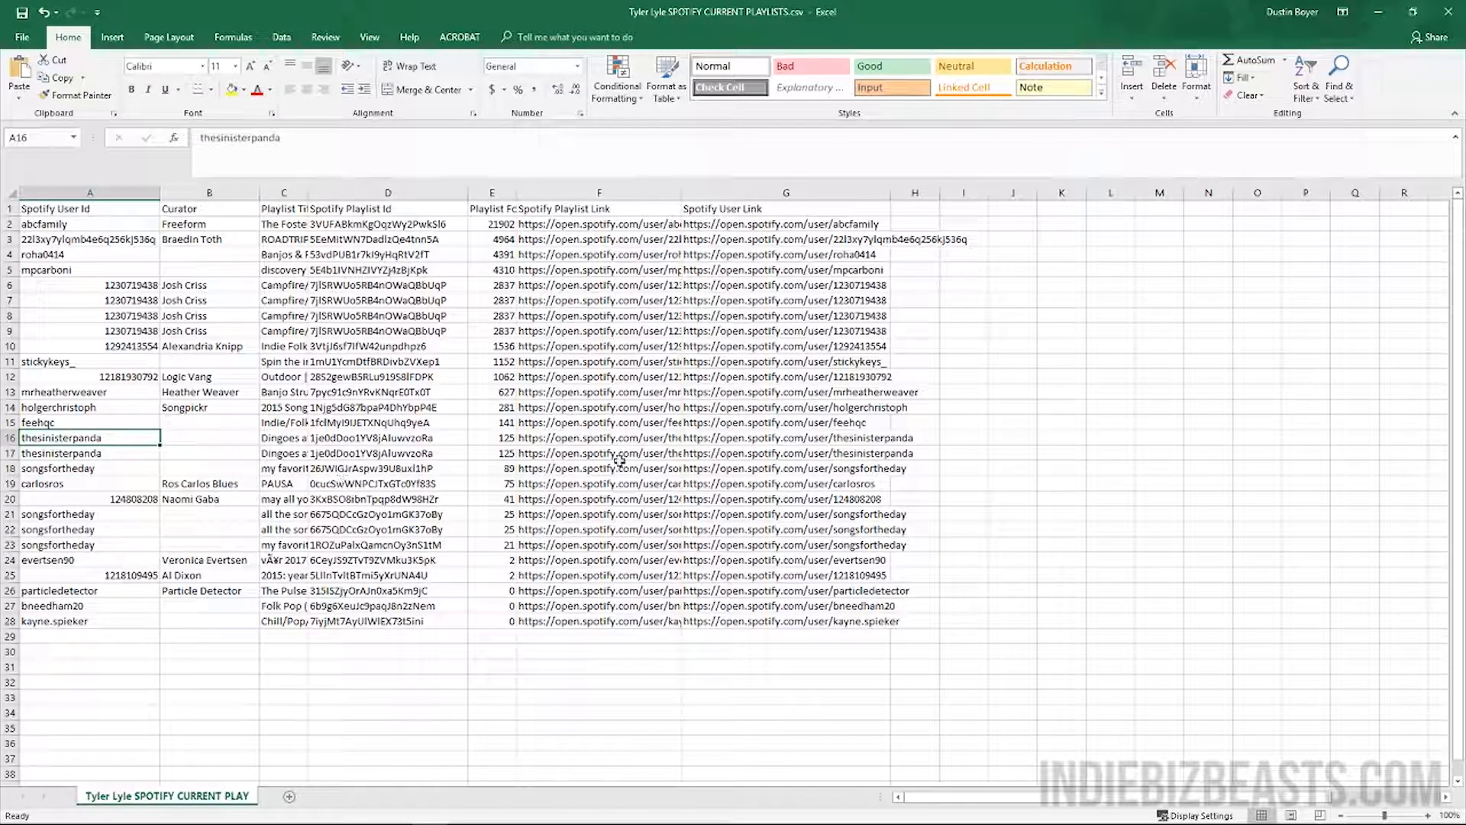
left_click(717, 466)
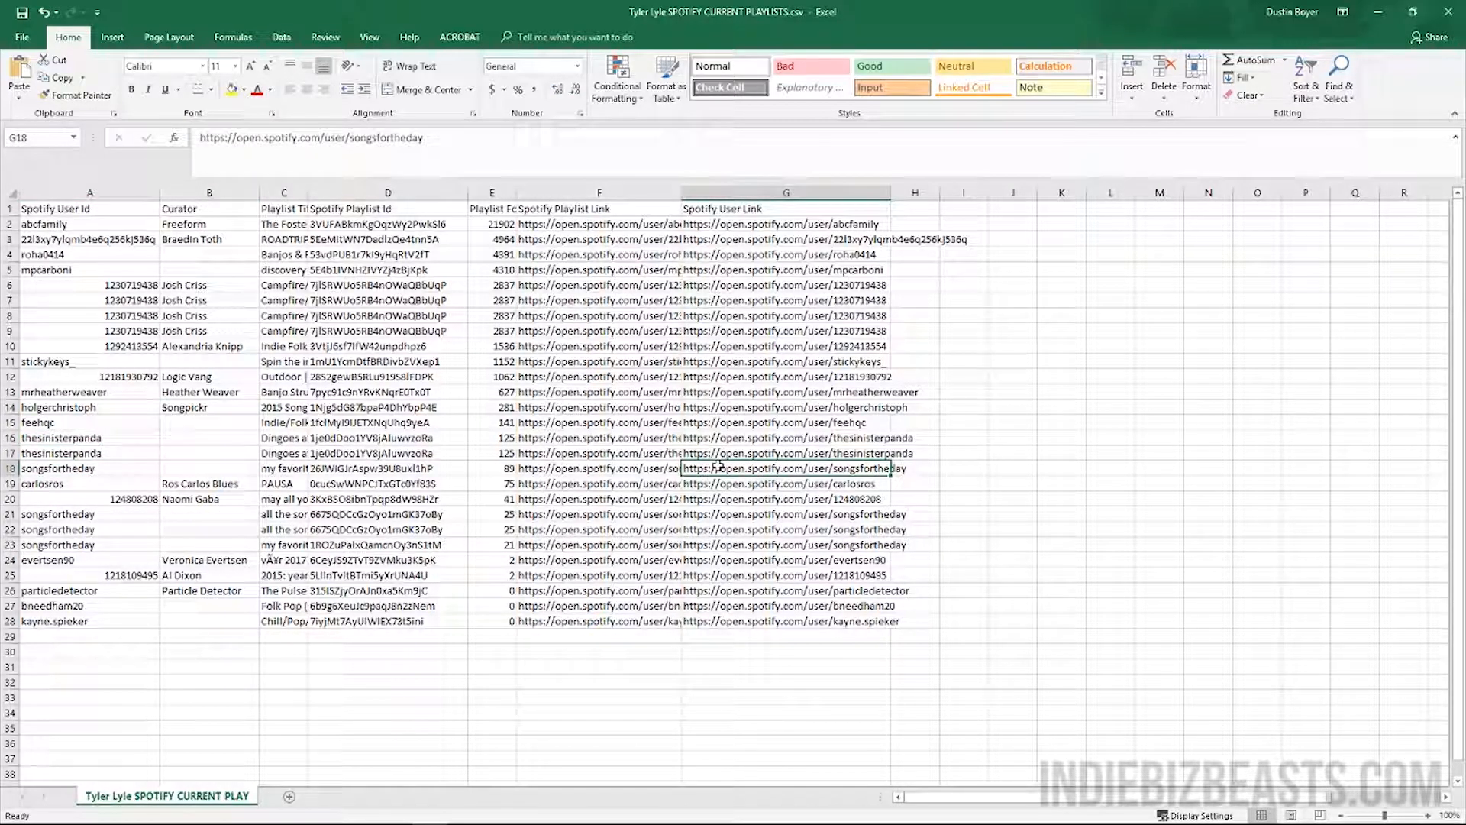
key("ctrl+c")
Dock Excel on the right half and open the curator's Spotify profile from the pasted link
left_click_drag(491, 13, 1464, 408)
left_click(257, 18)
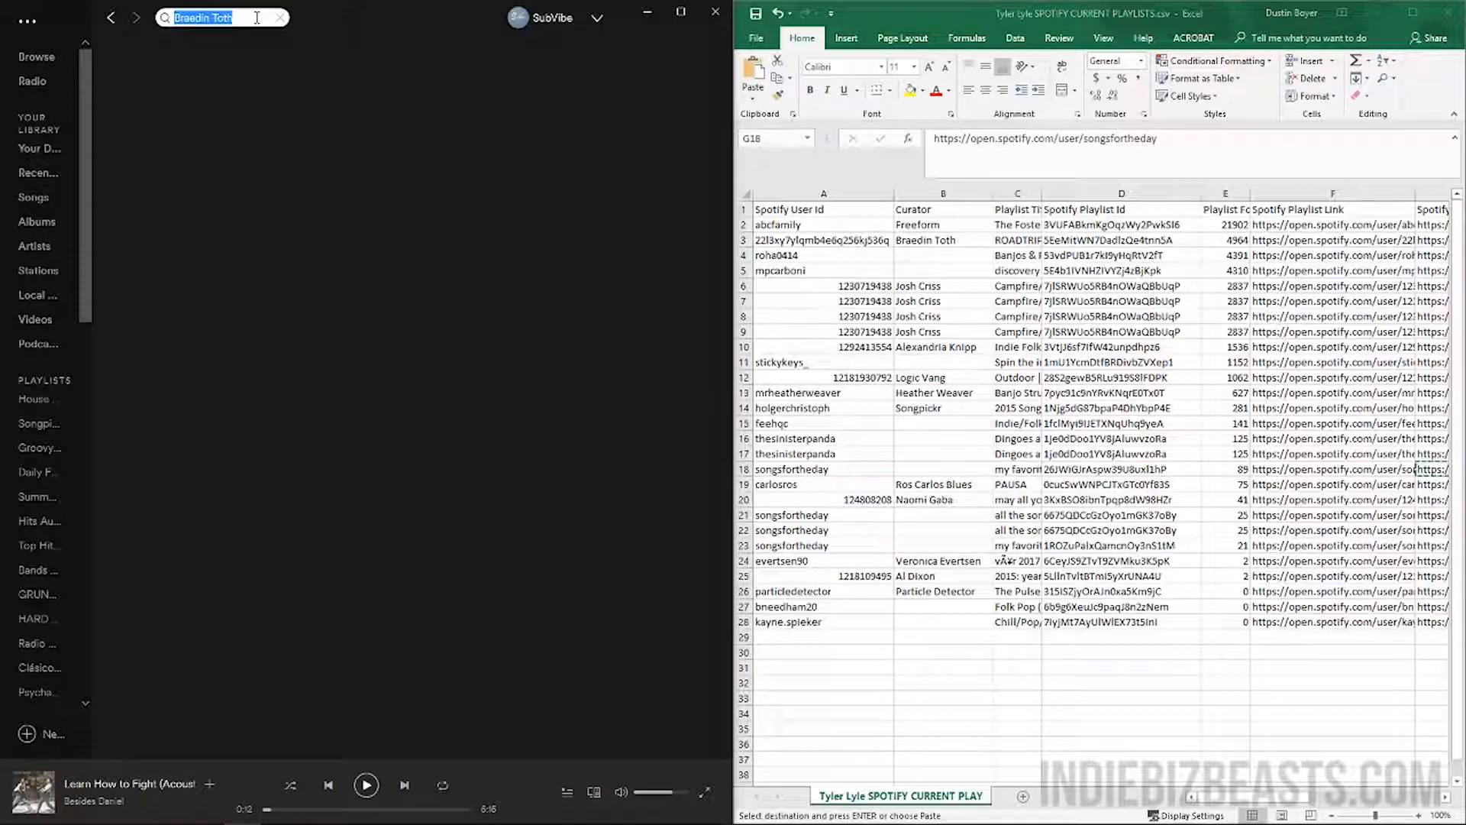
key("ctrl+v")
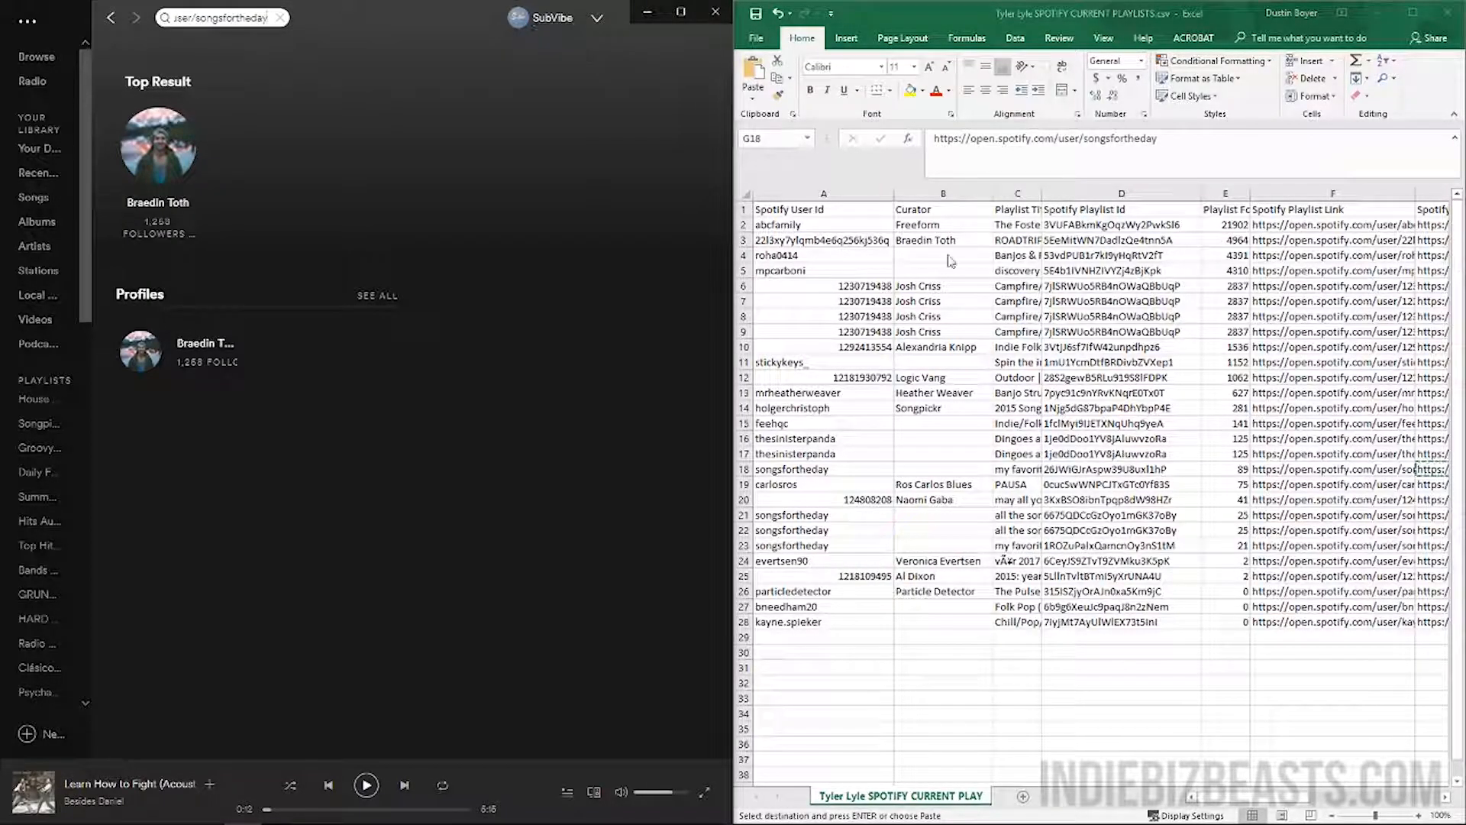
left_click(1425, 469)
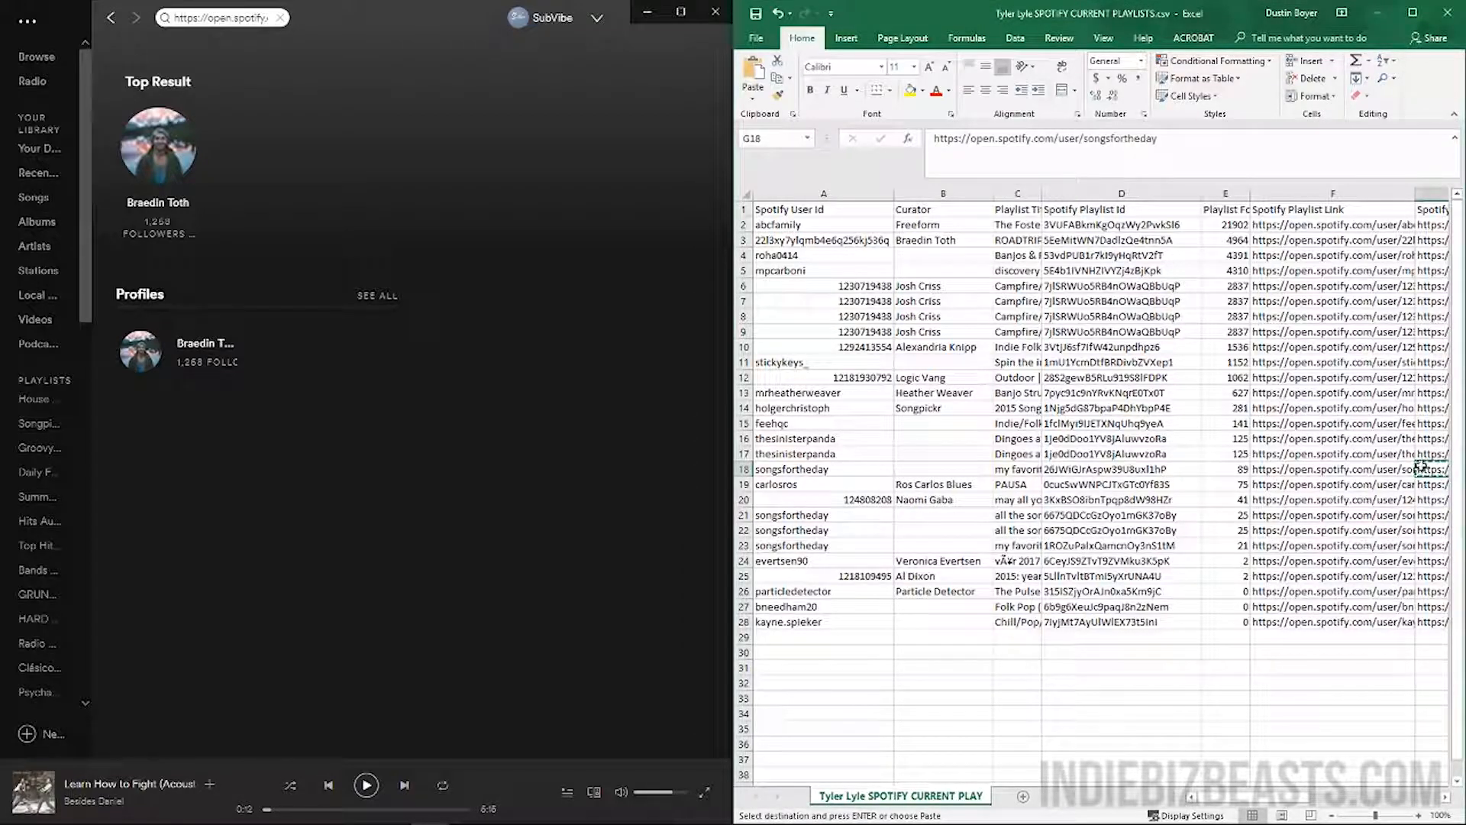
left_click(262, 18)
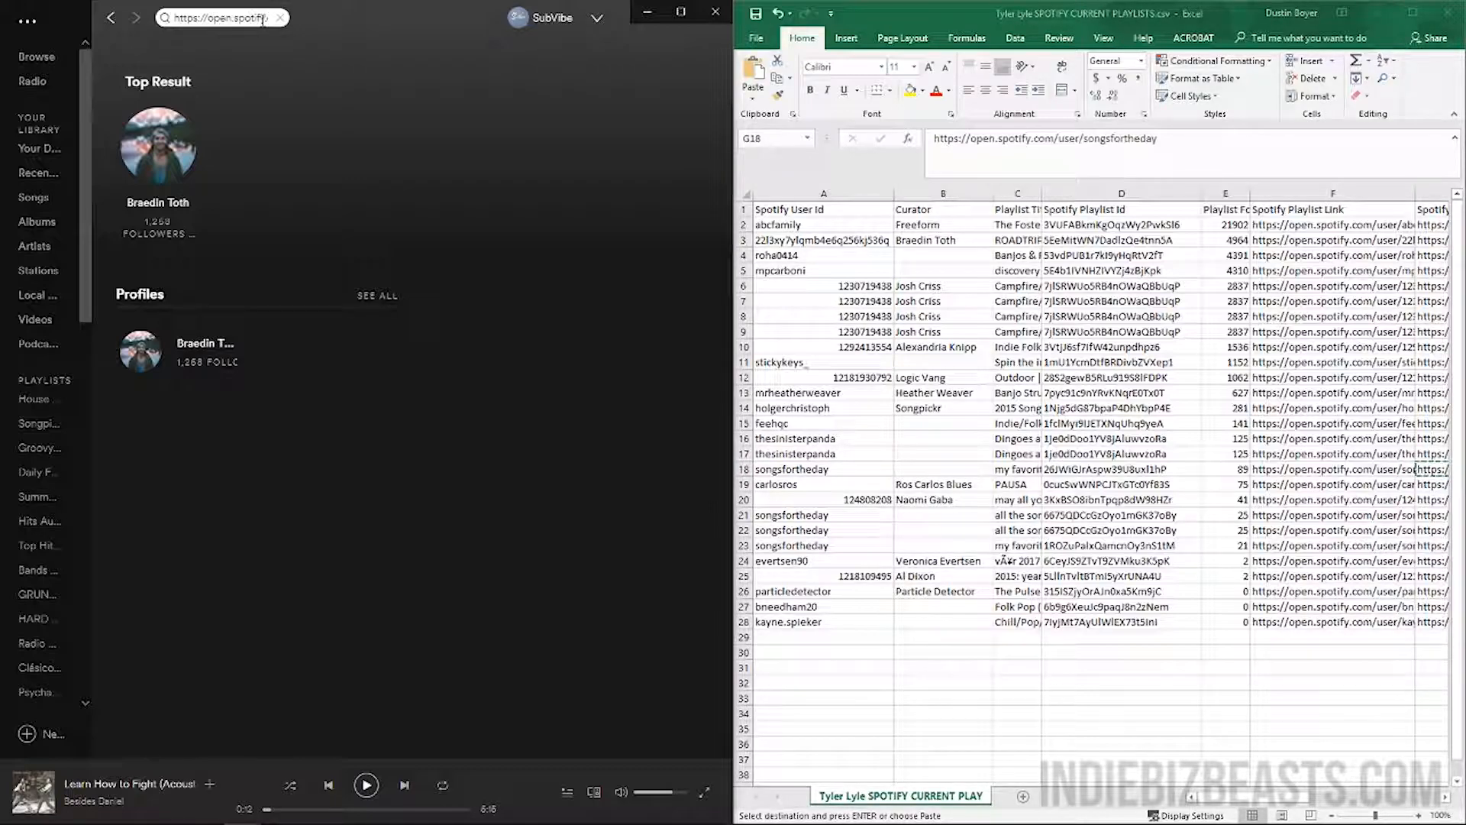
key("Return")
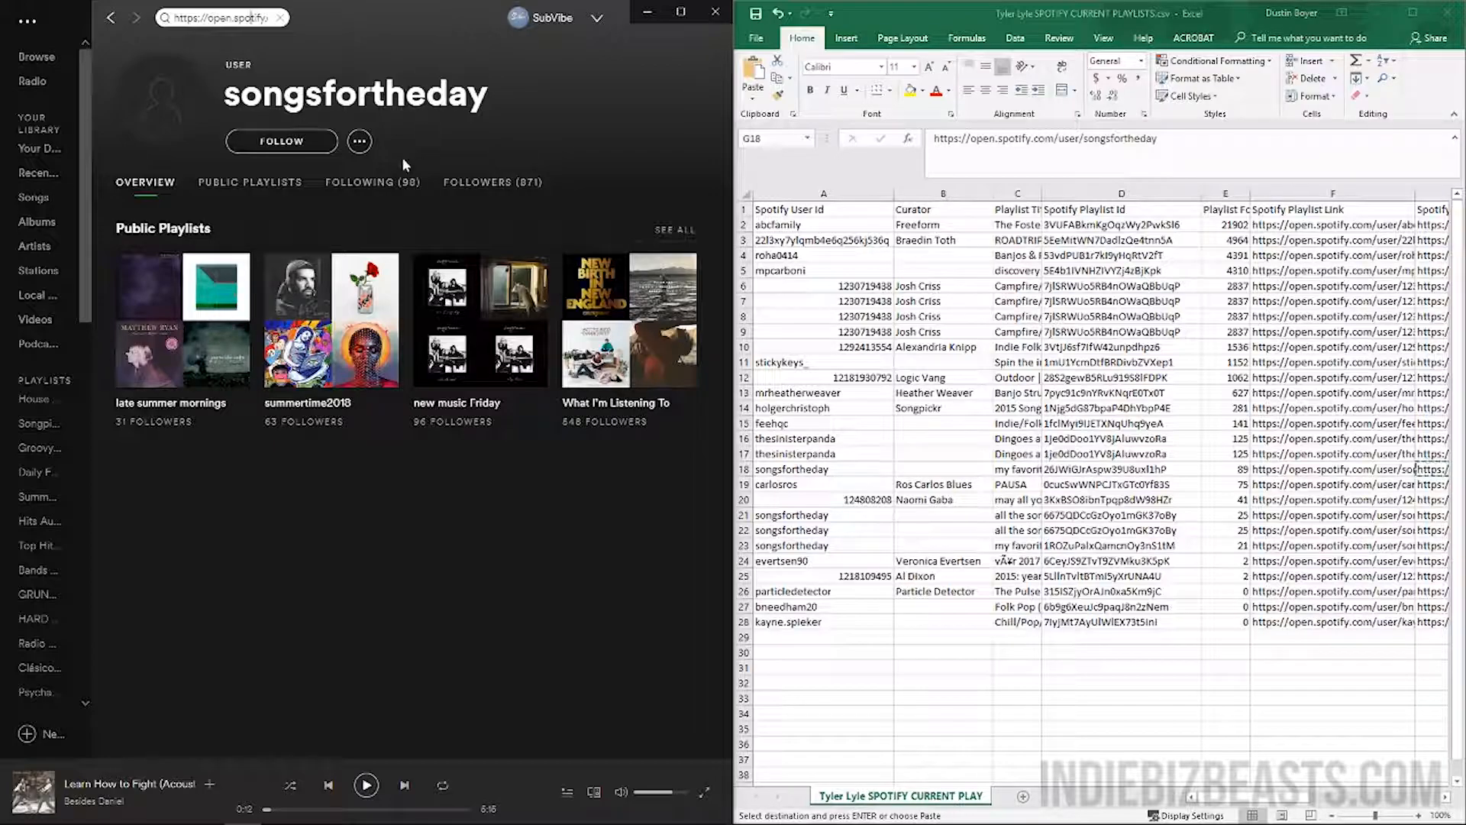
Browse the What I'm Listening To and summertime2018 playlists, returning to the profile each time
left_click(615, 403)
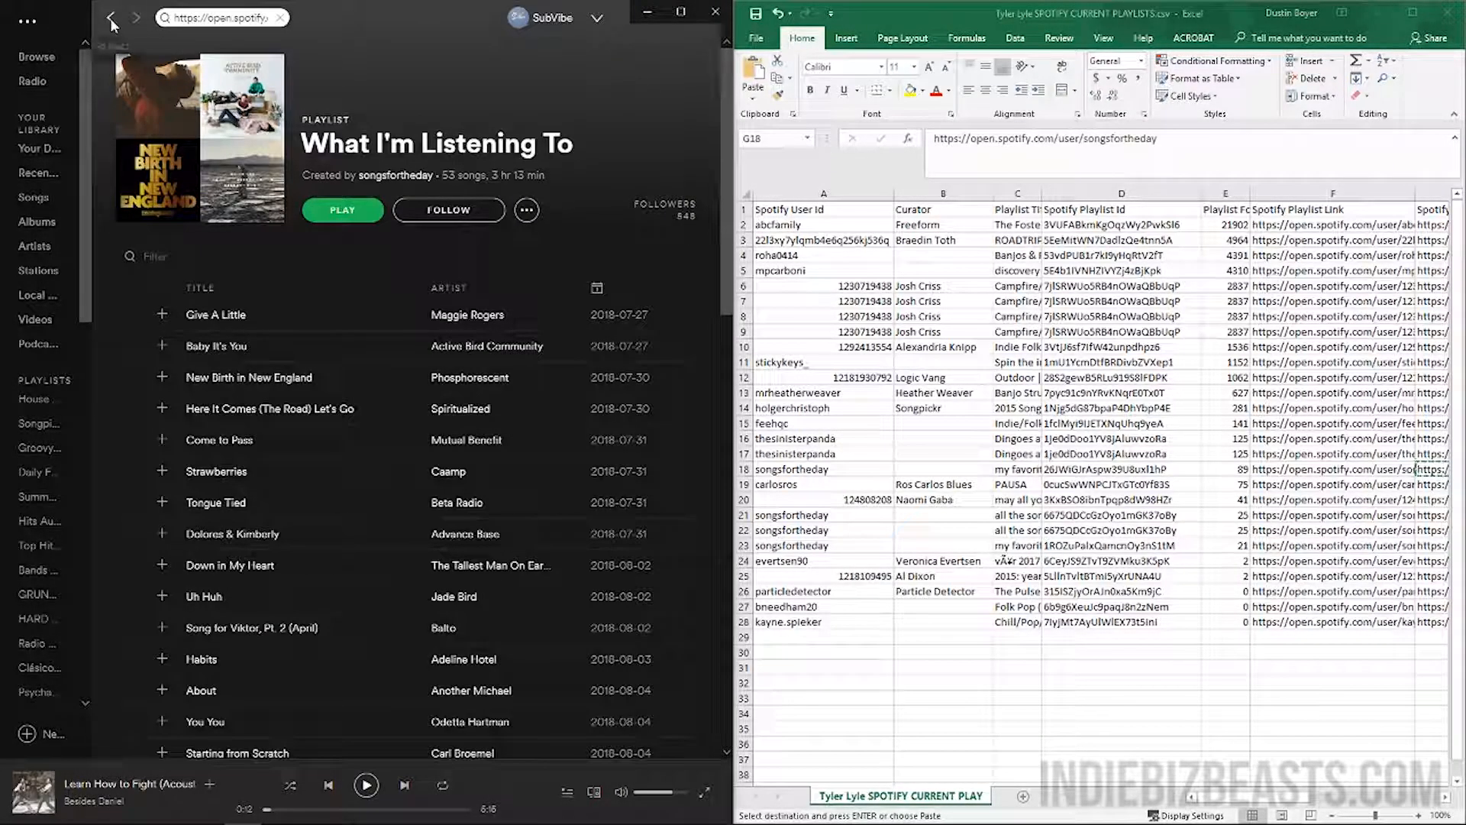
left_click(110, 16)
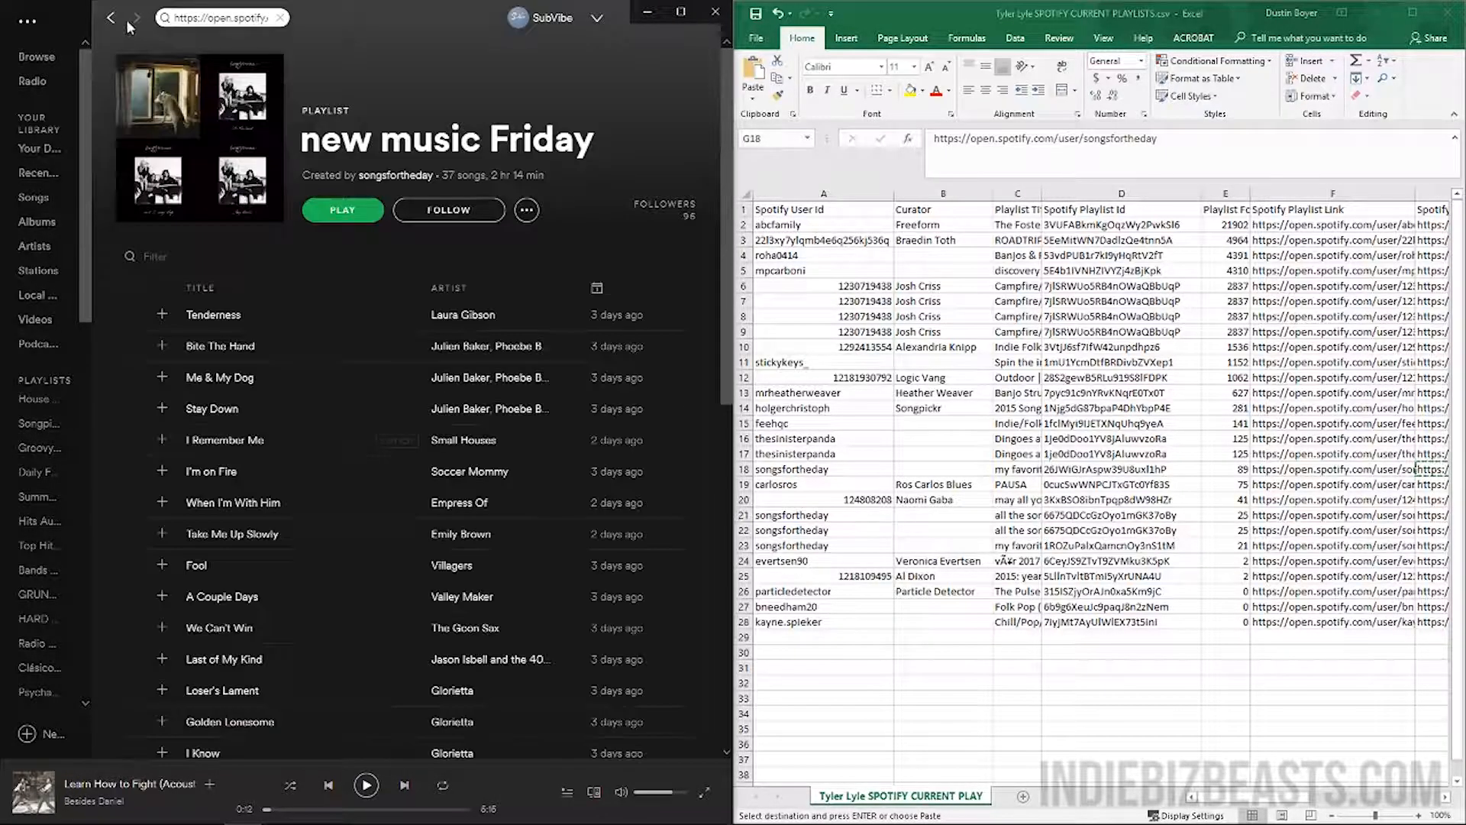
left_click(112, 19)
left_click(334, 392)
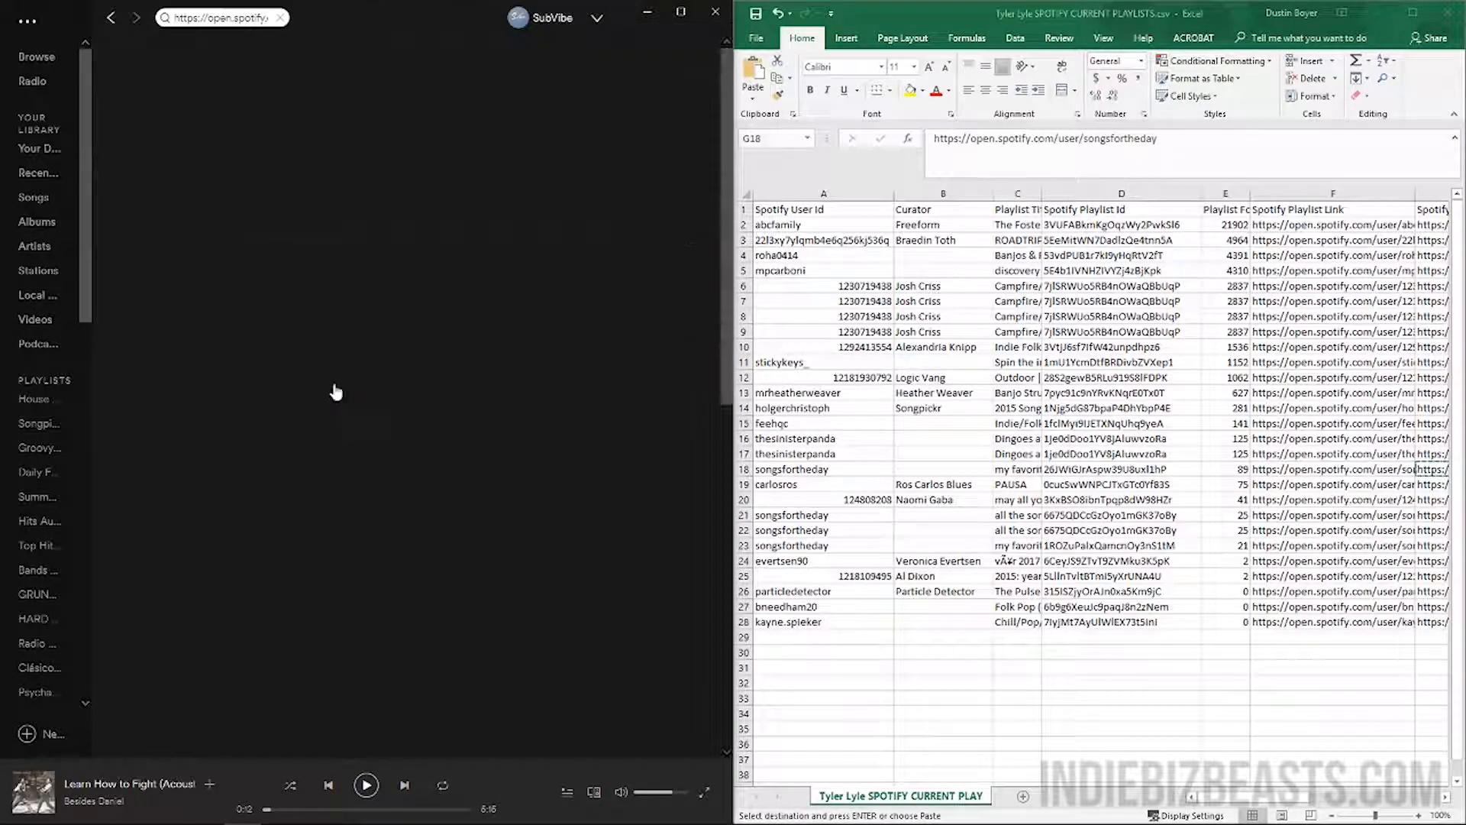
left_click(110, 22)
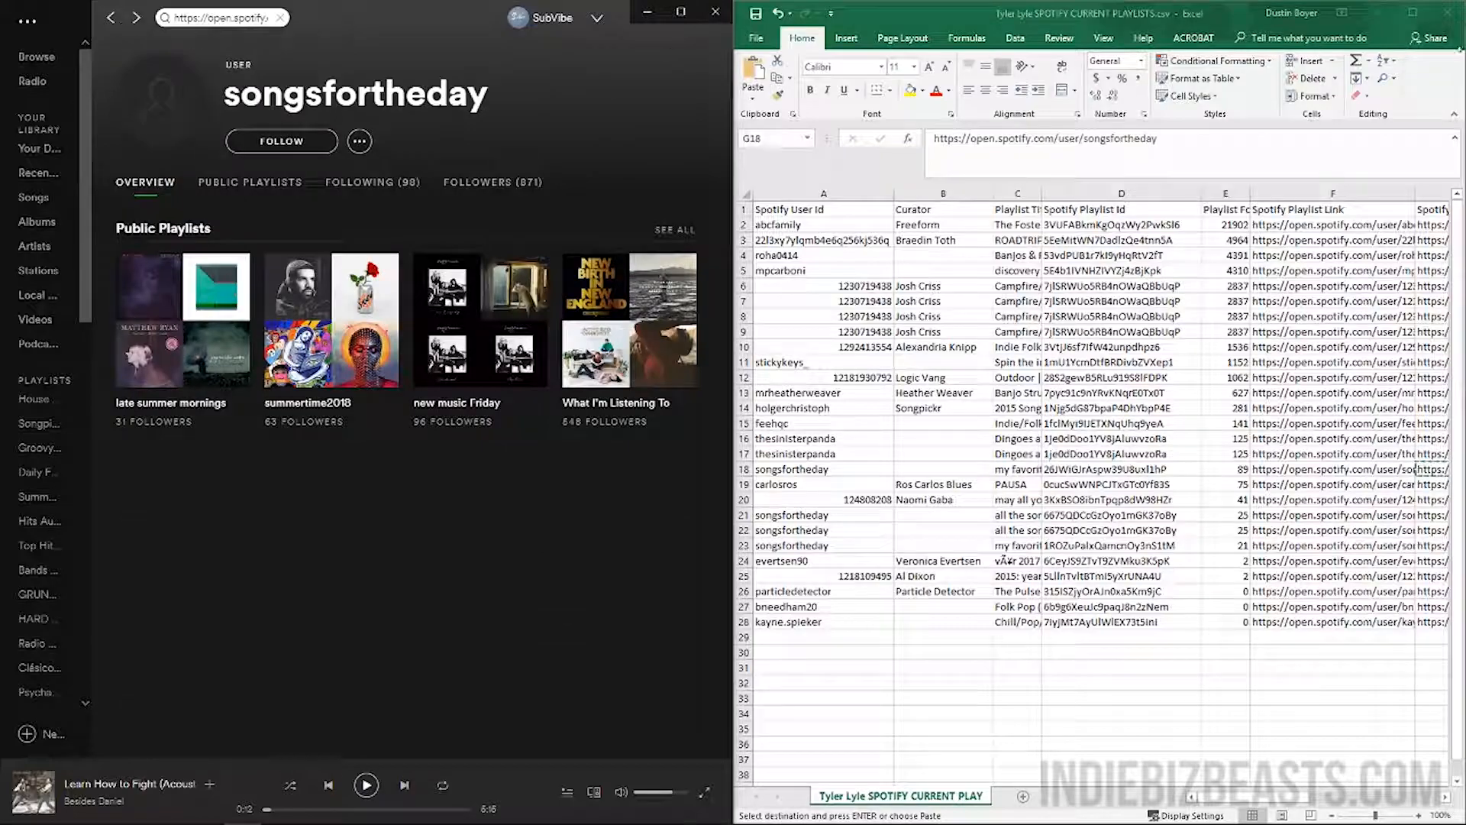
Colour row 18's text red to flag the checked curator with 89 followers
left_click(744, 469)
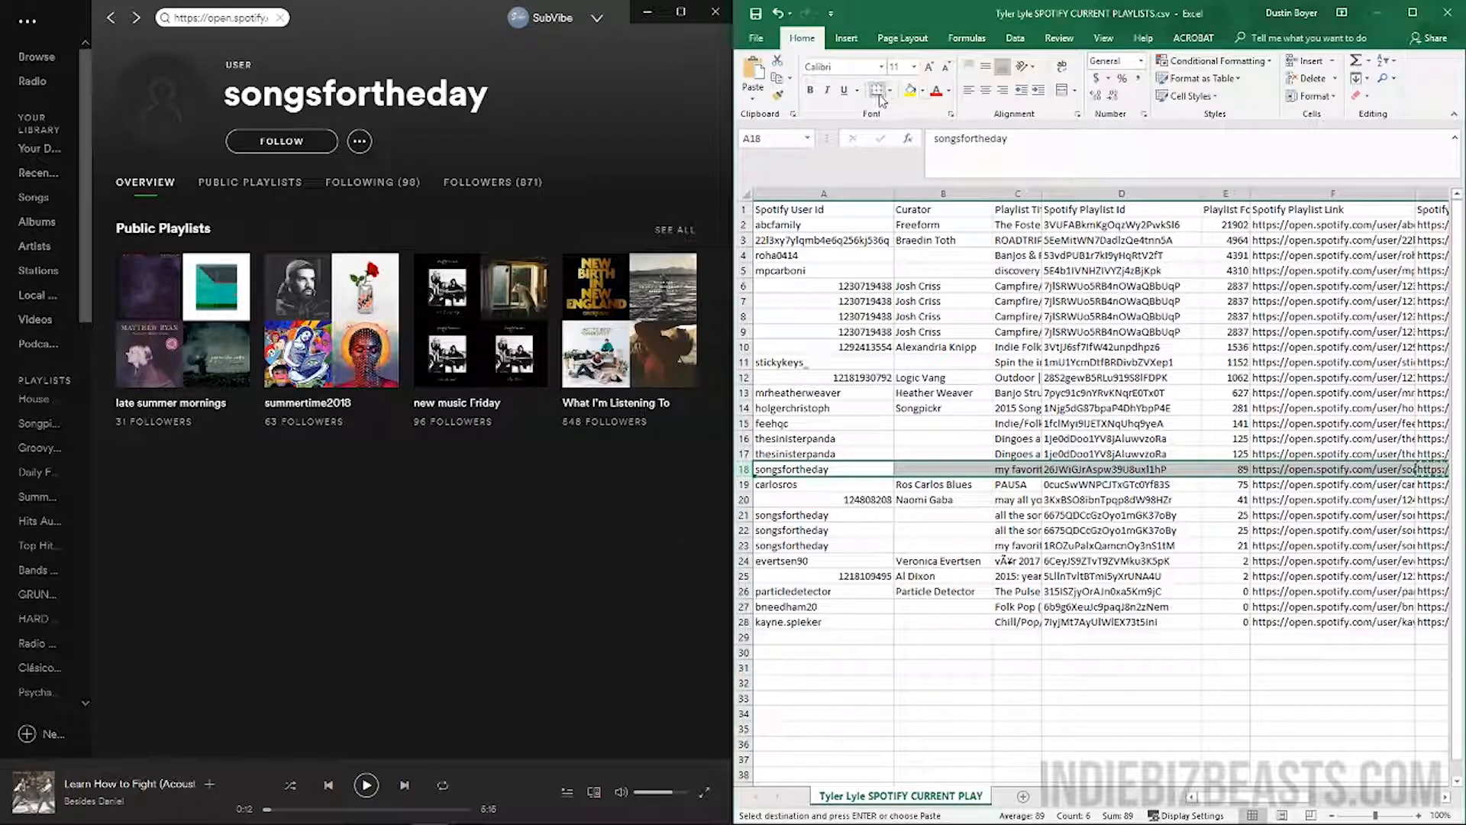
left_click(935, 89)
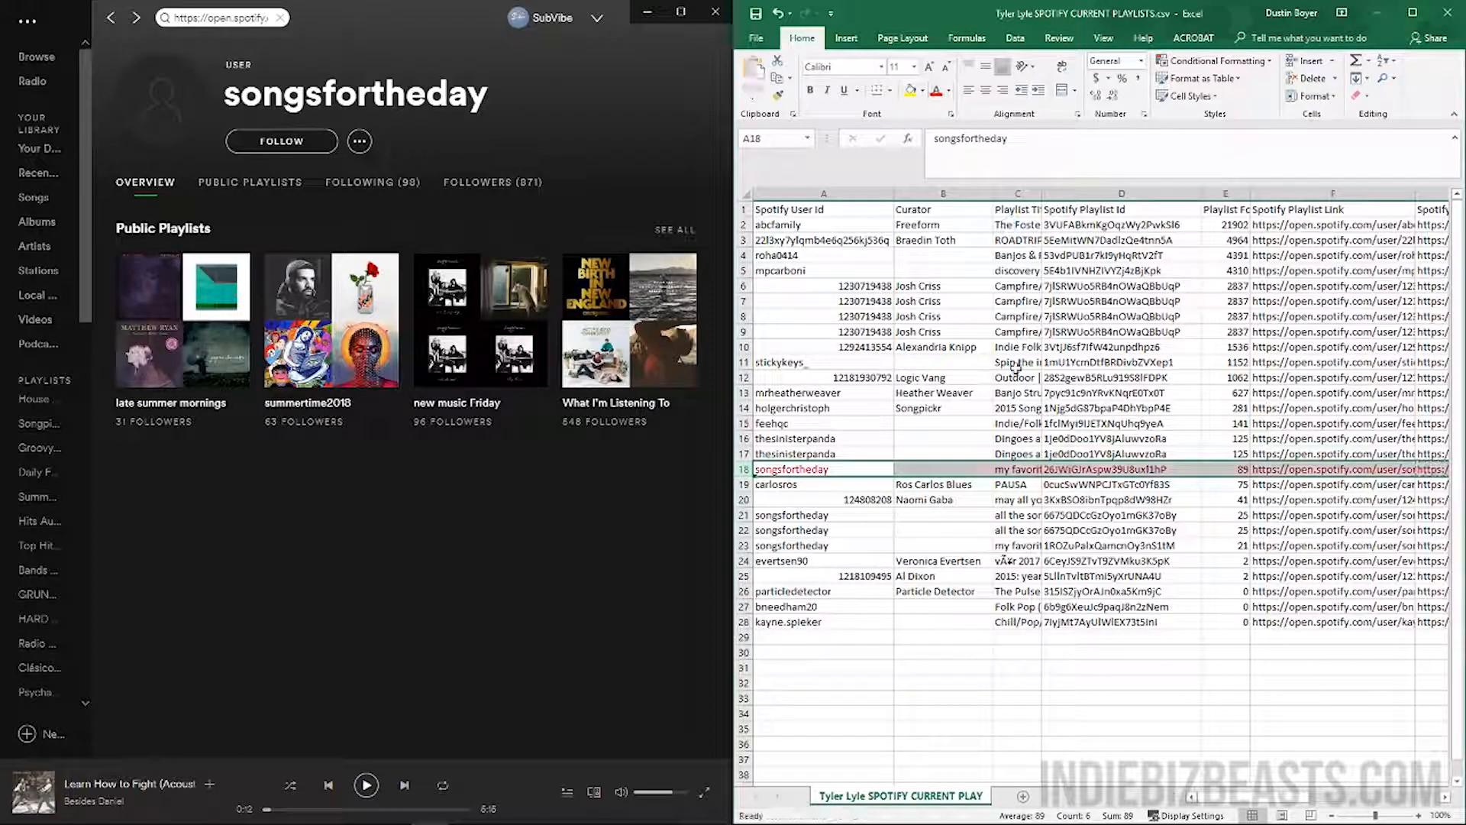
left_click(982, 455)
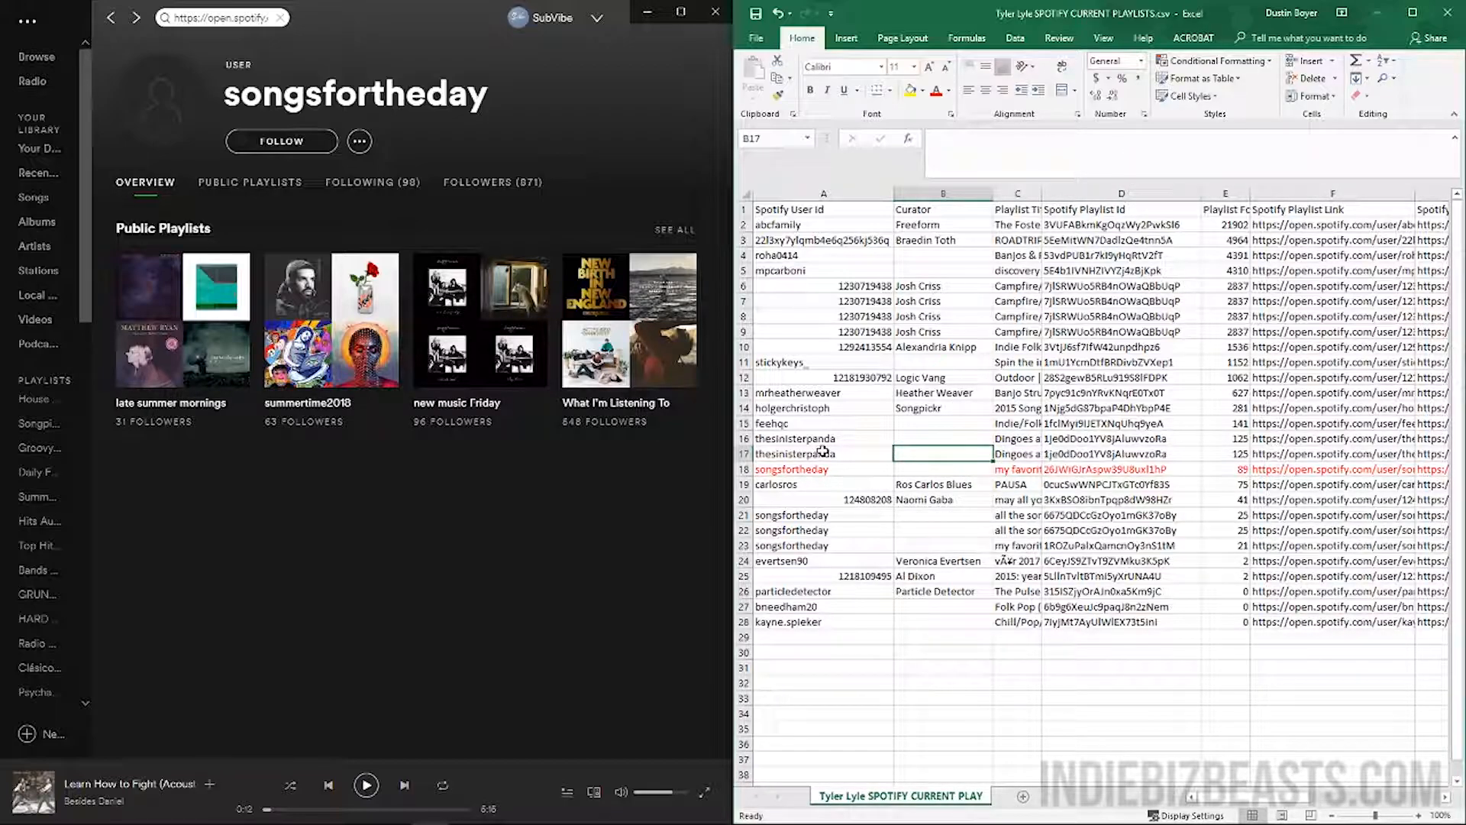
left_click(1343, 455)
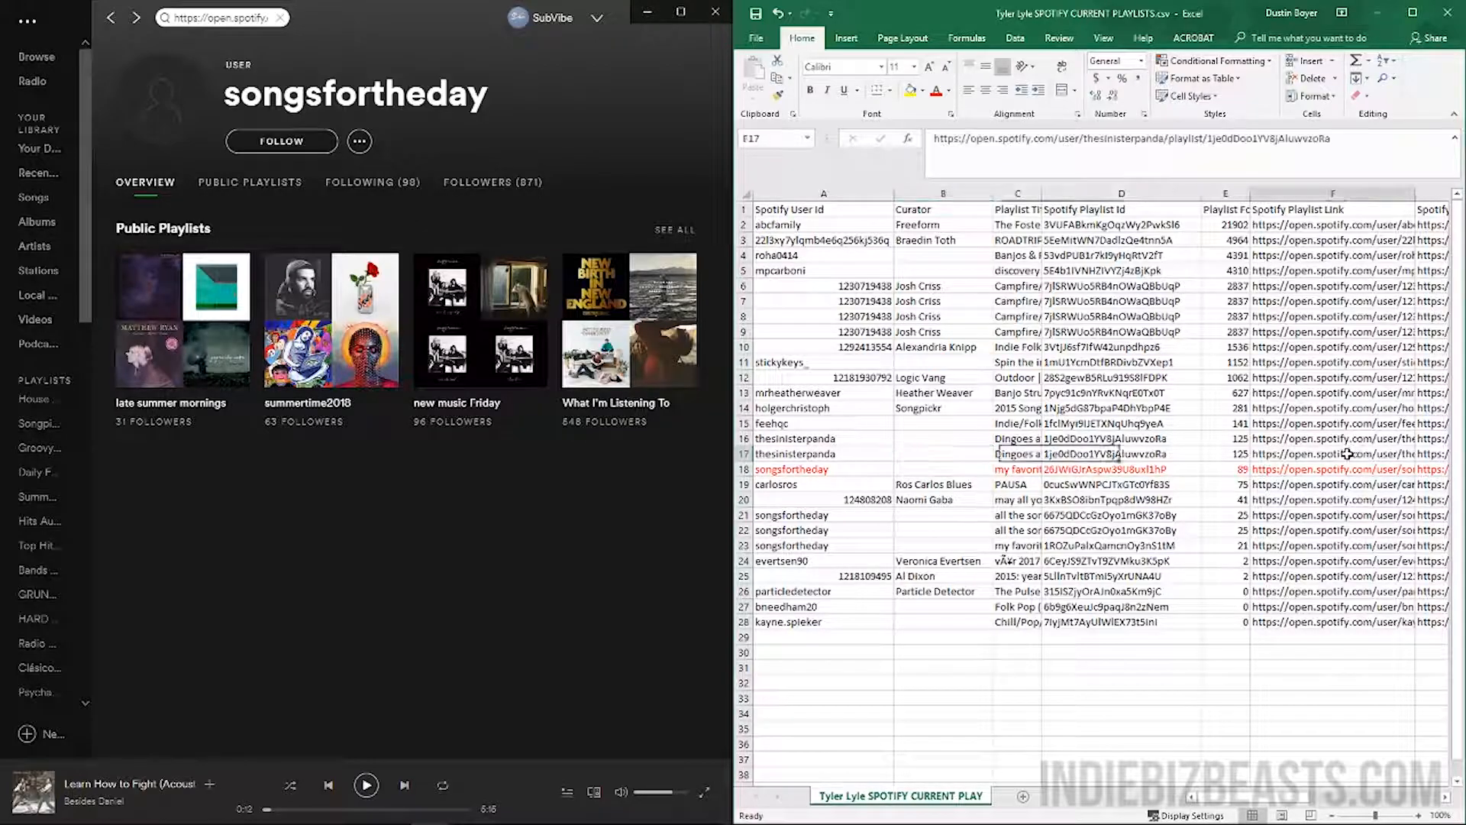
left_click(1229, 471)
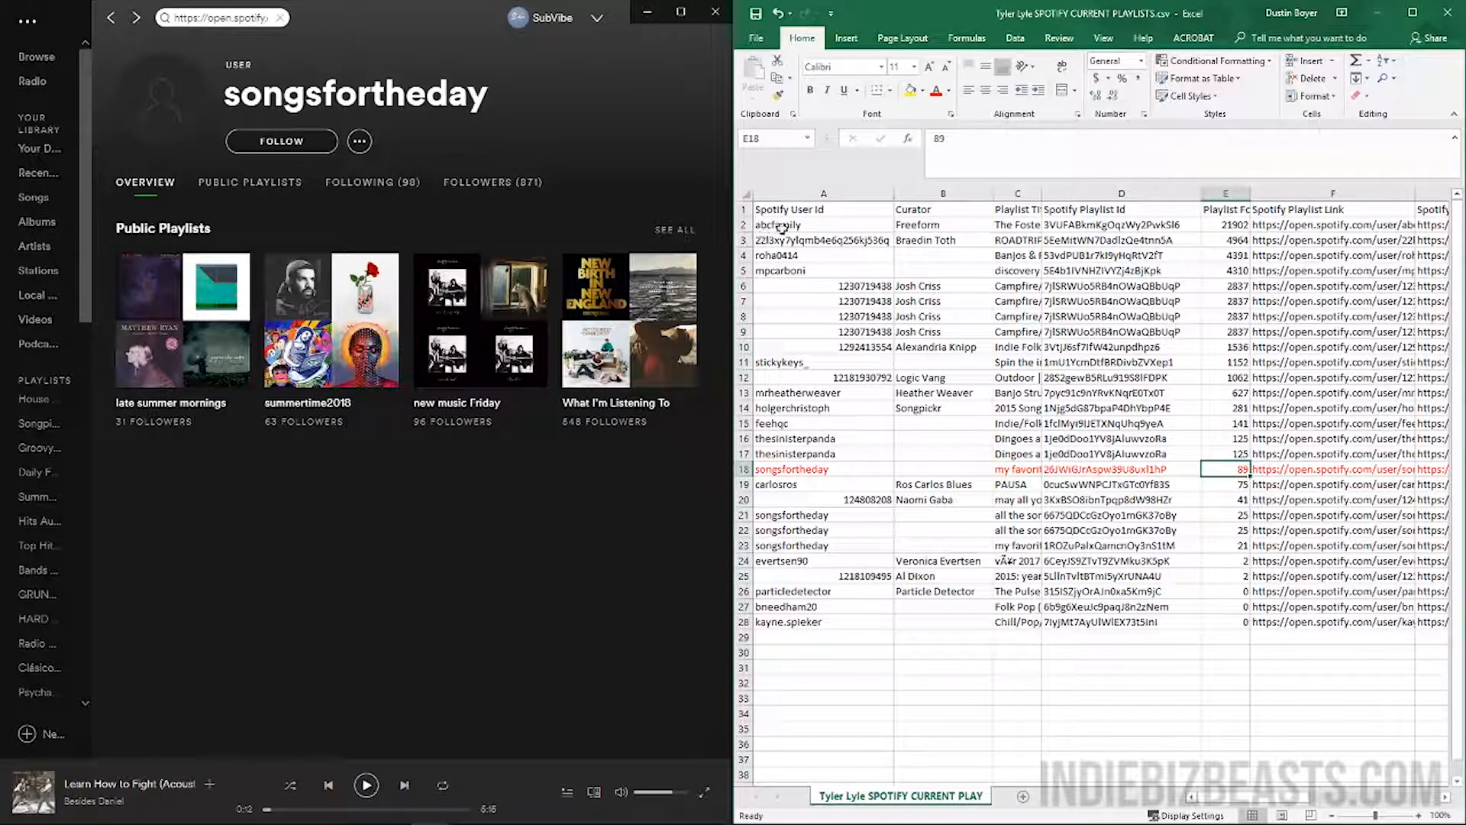
Move to the row 3 curator and copy their Spotify user link from G3
left_click(970, 228)
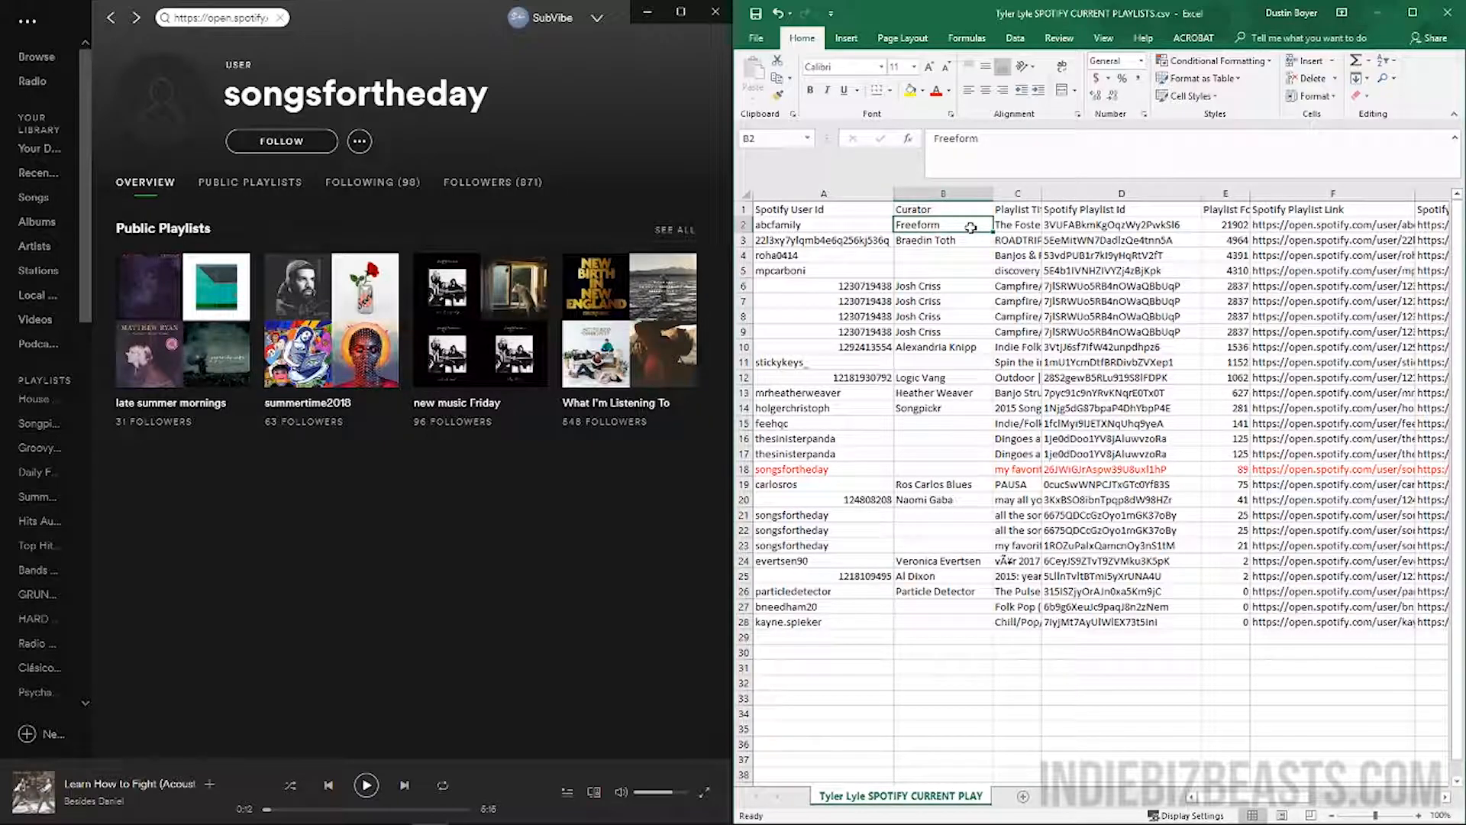
key("Right")
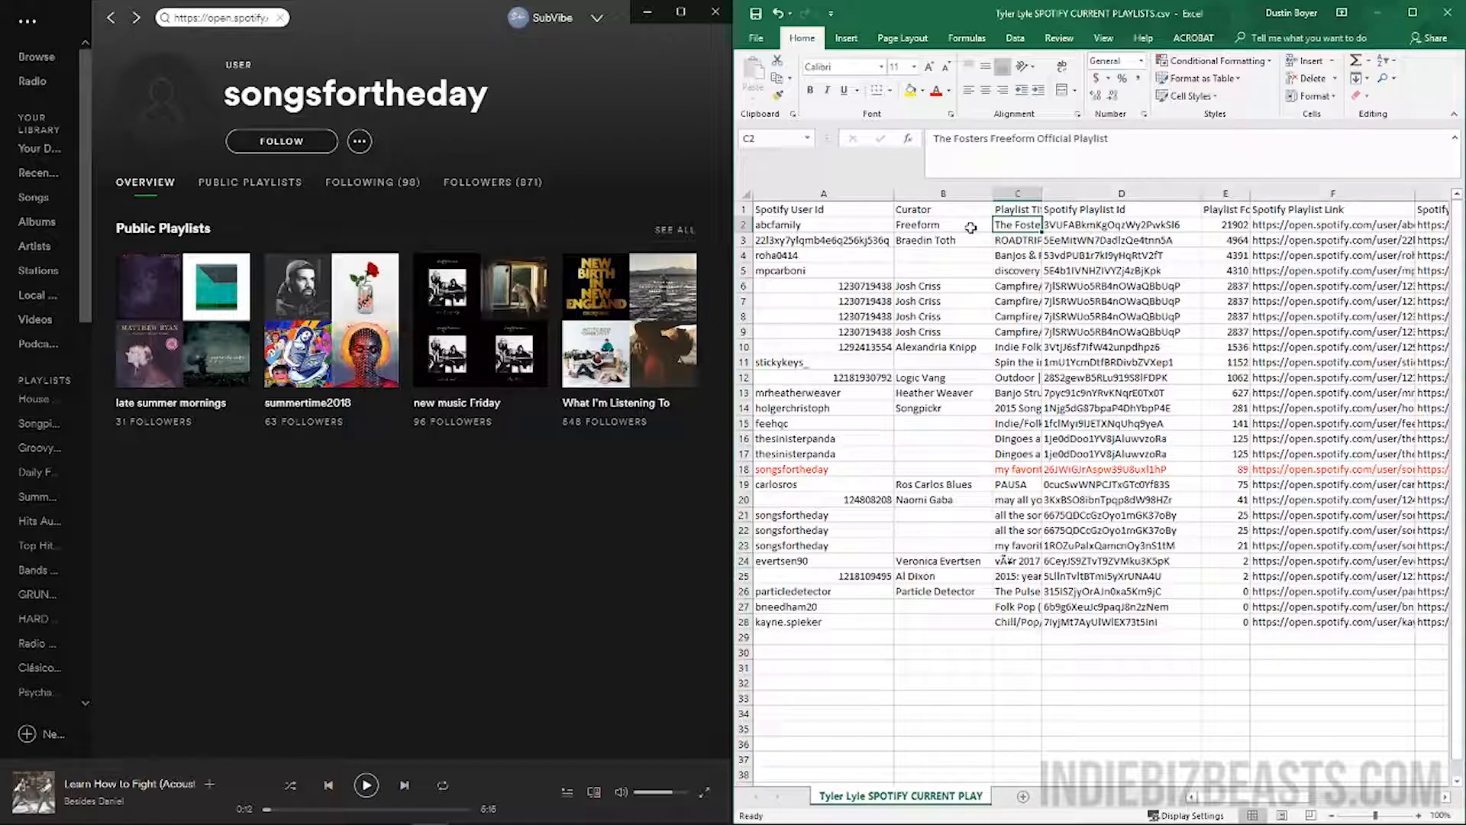
key("Left")
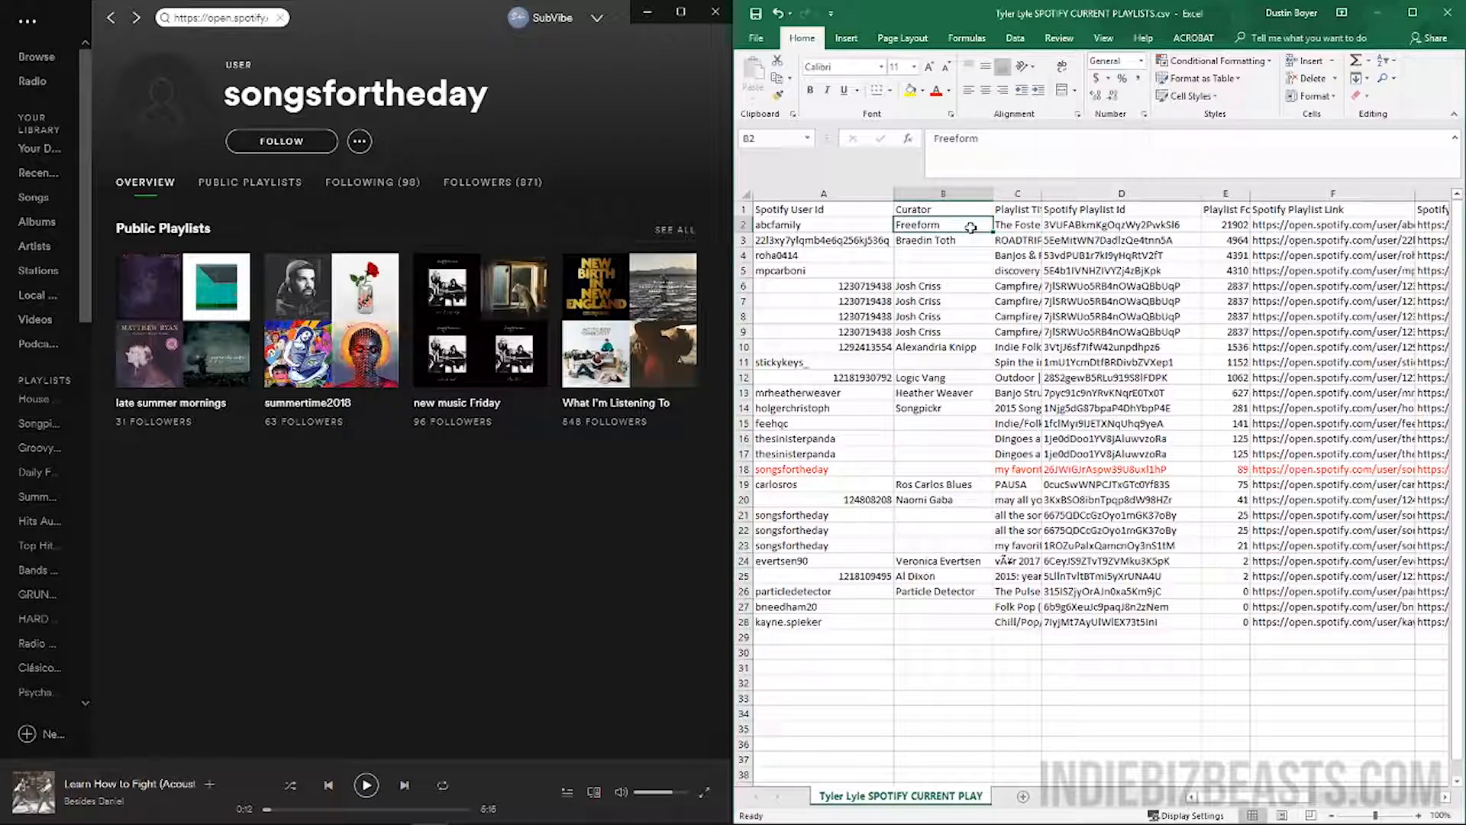
key("Right")
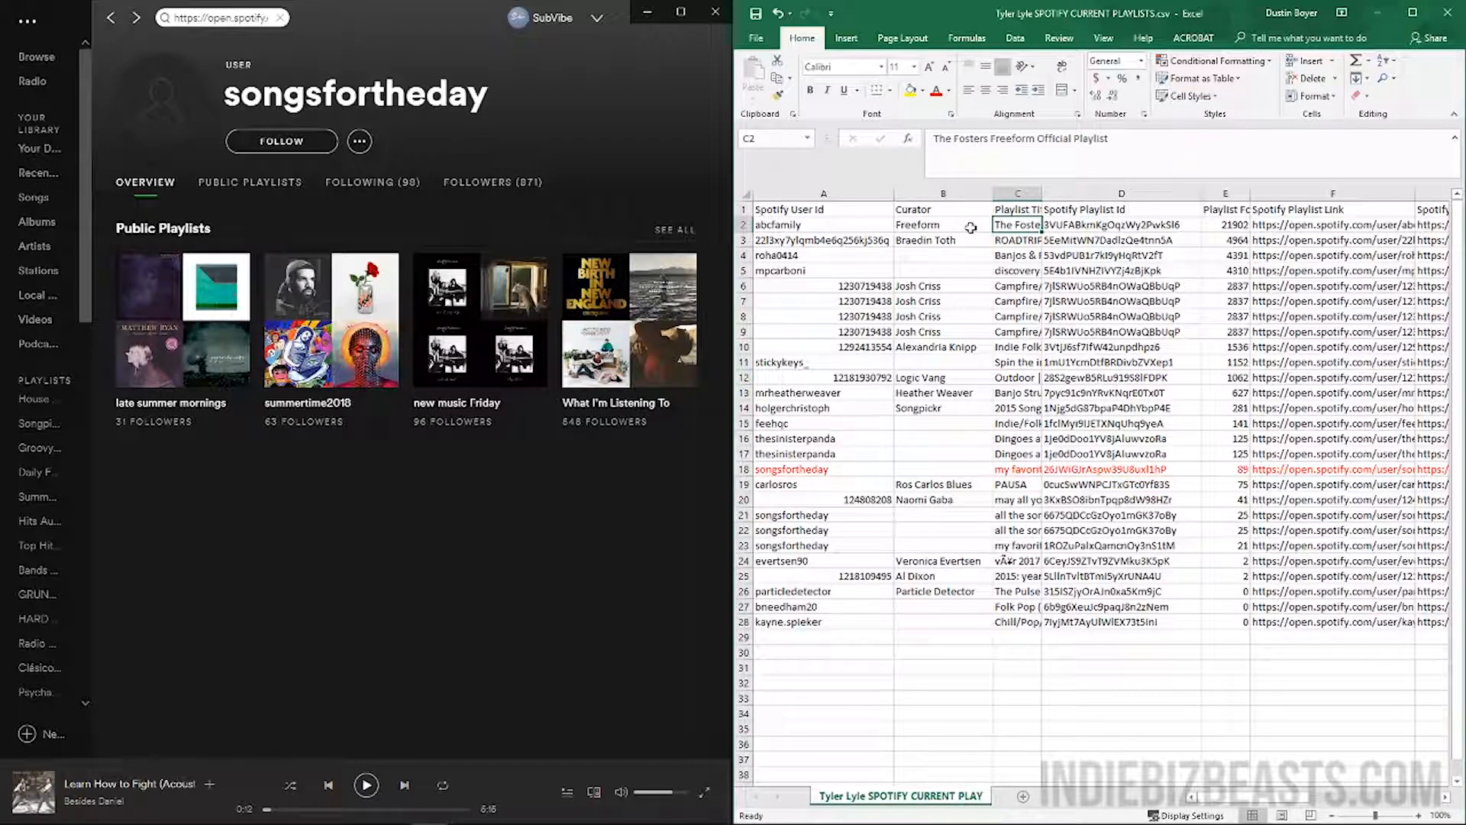
key("Down")
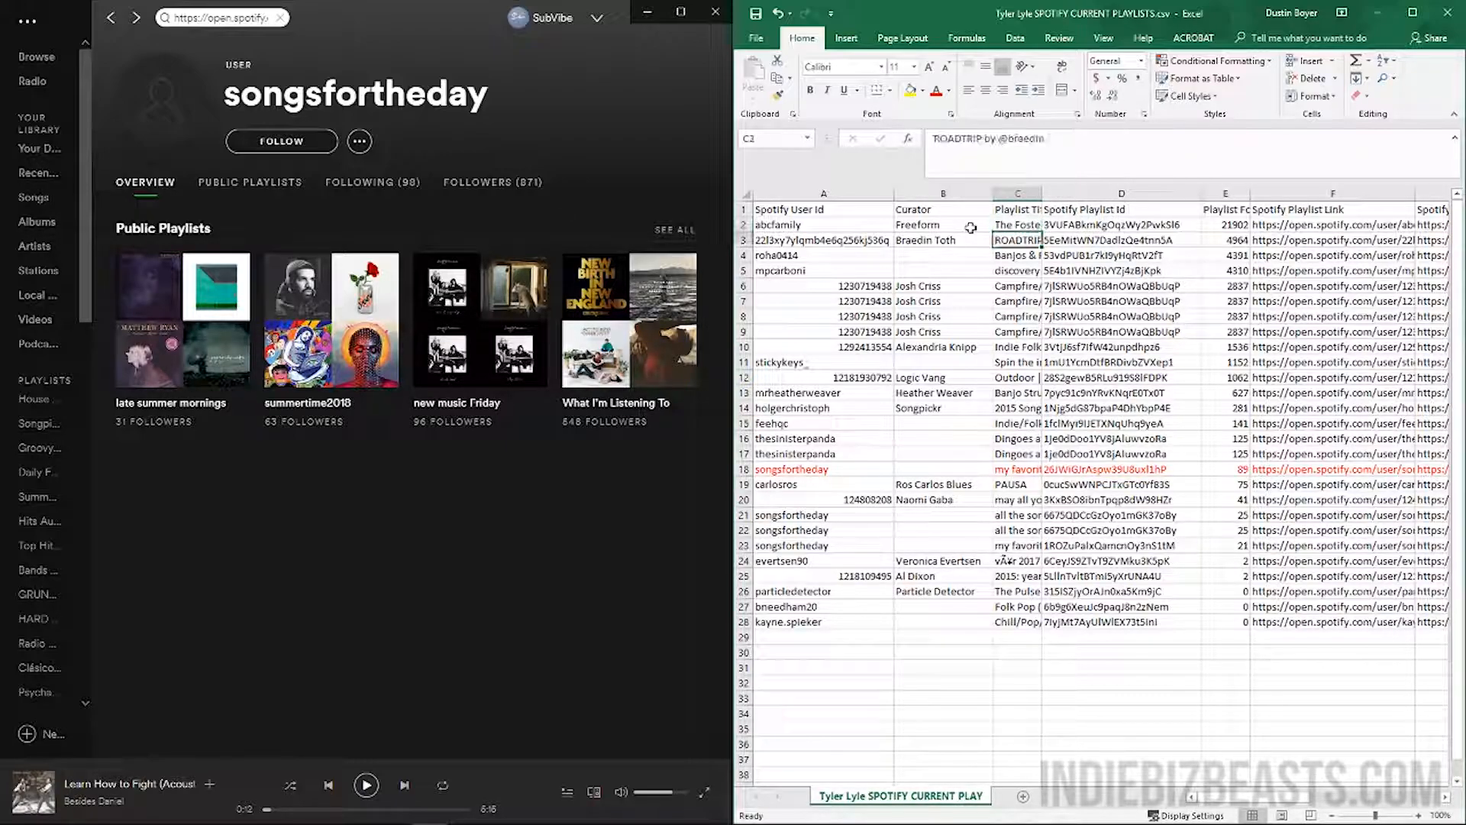
key("Left")
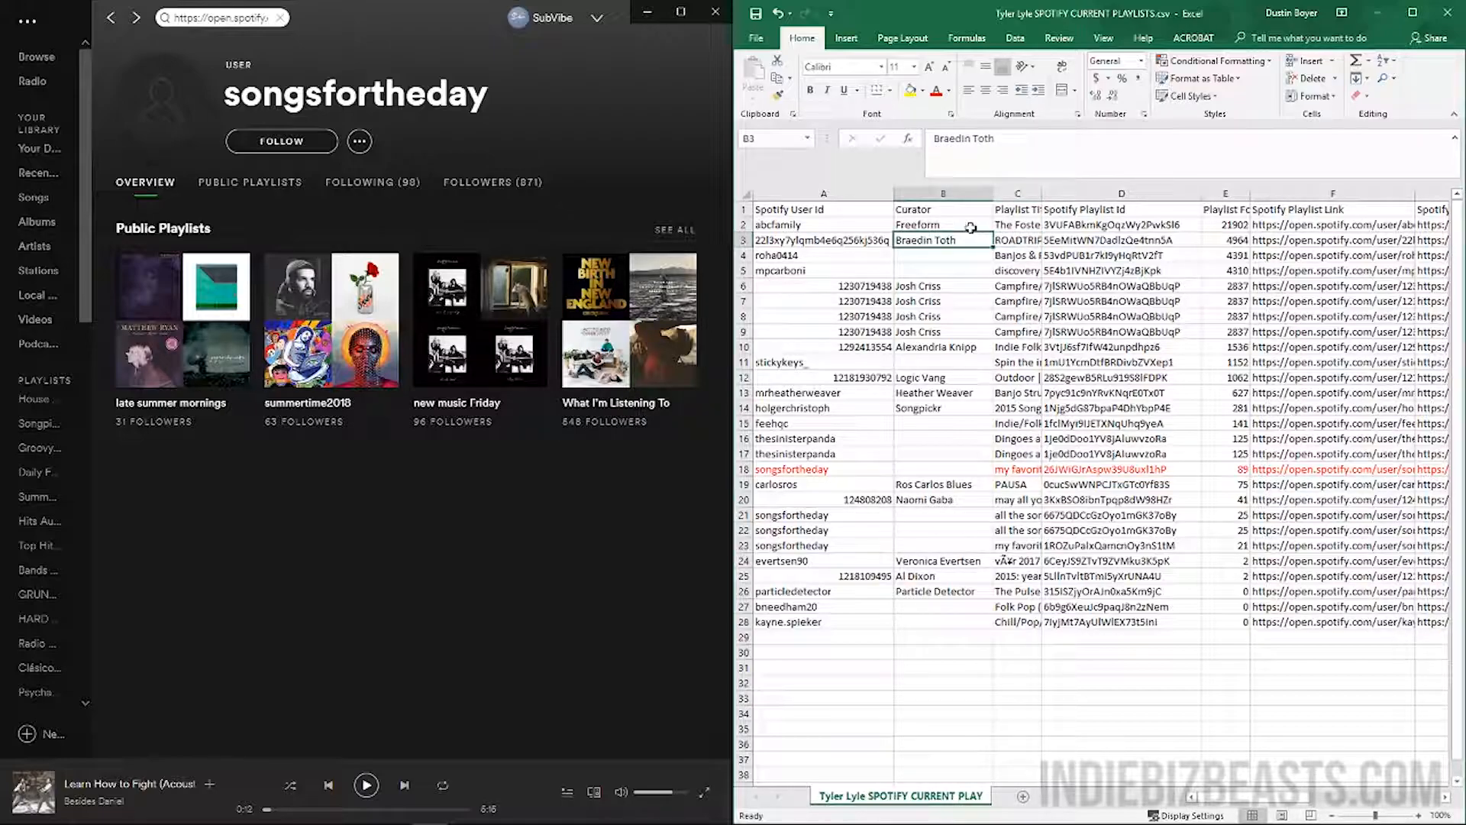
key("Right")
key("Right")
key("Right")
key("Right")
key("Right")
key("ctrl+c")
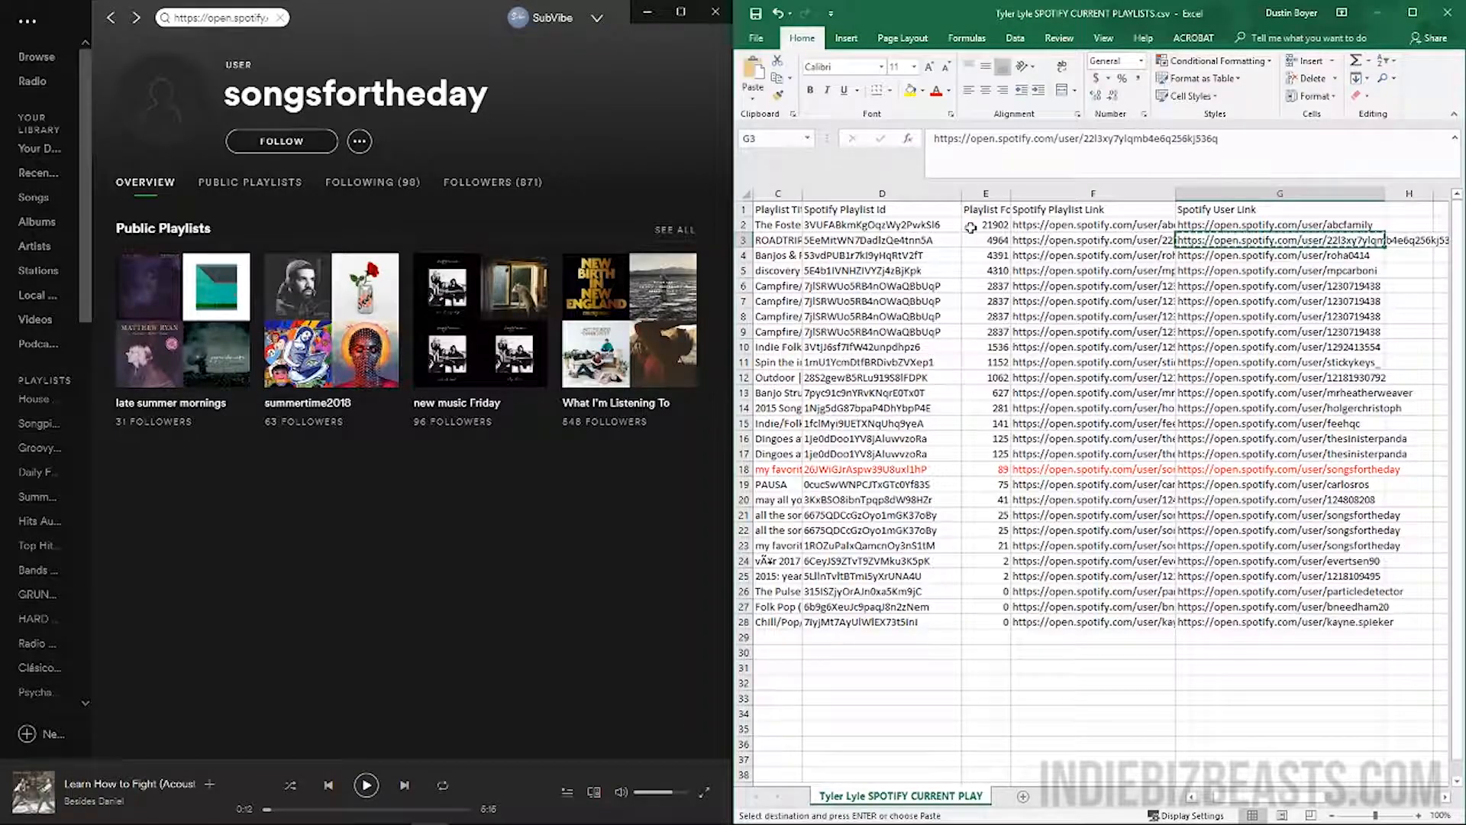
Paste the row 3 curator's link into Spotify search to open their profile, then return to Excel
left_click(282, 17)
key("ctrl+v")
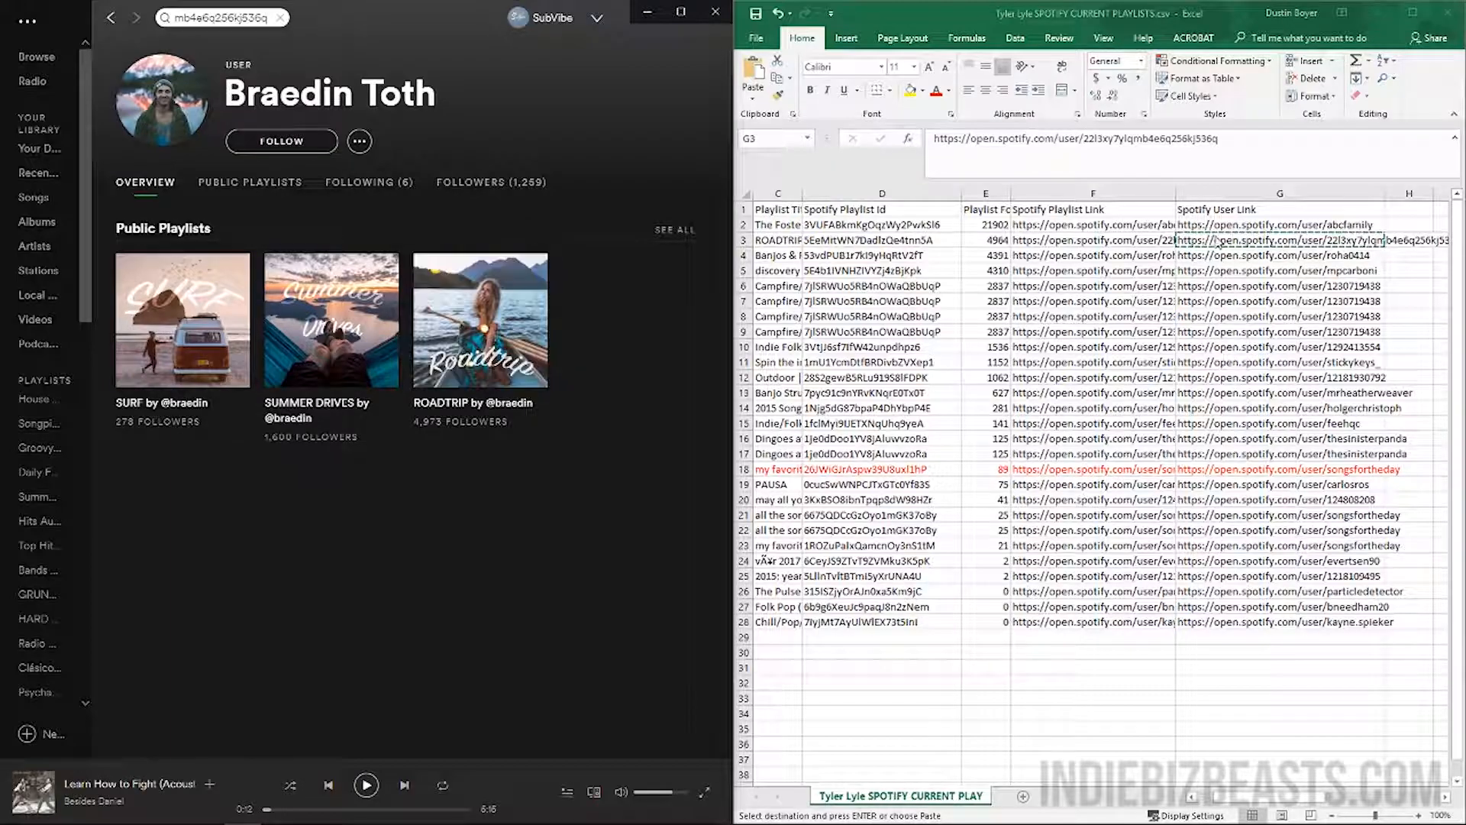
left_click(1095, 235)
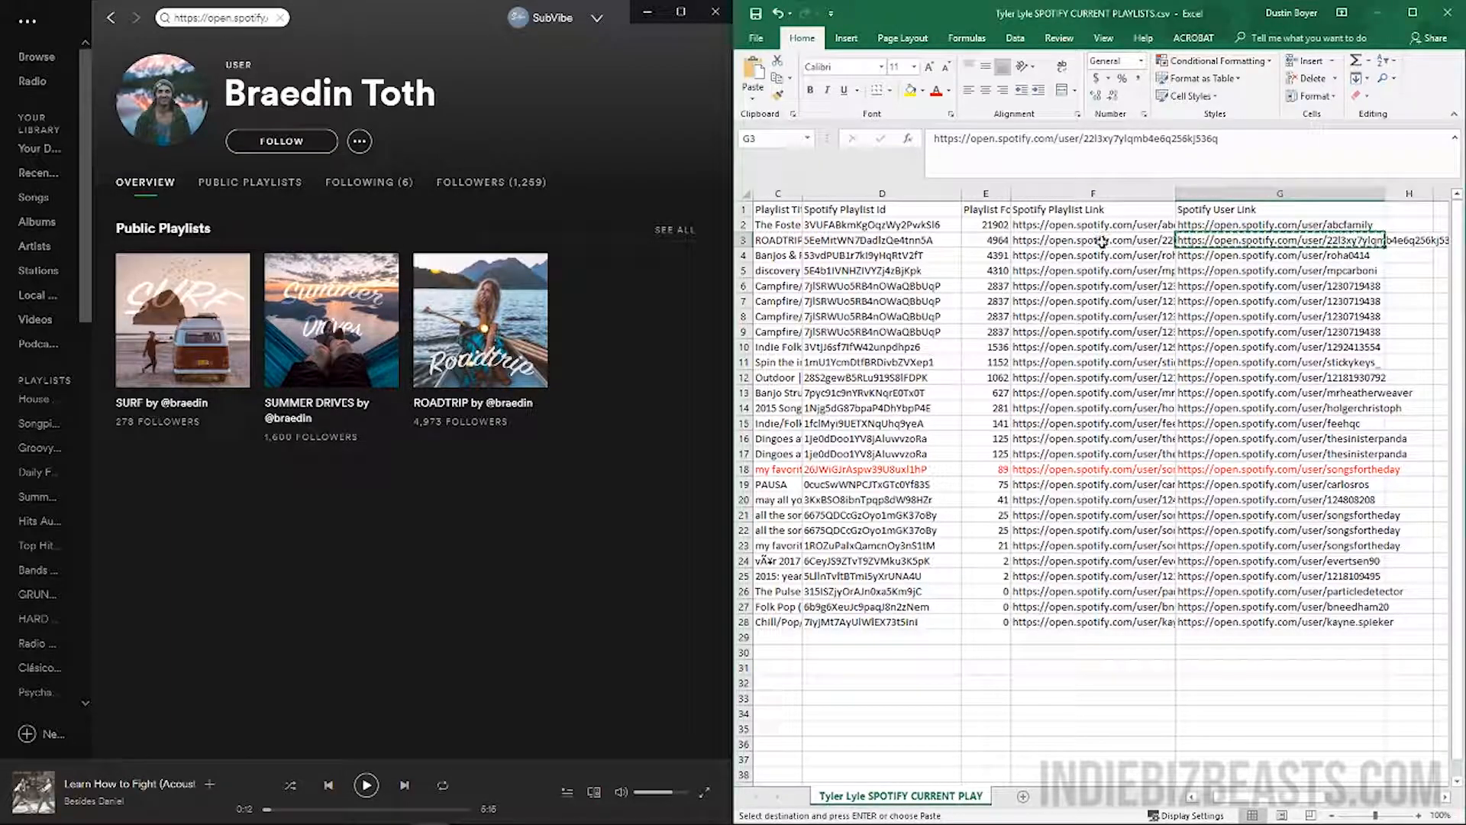
key("Left")
key("Left")
key("Left")
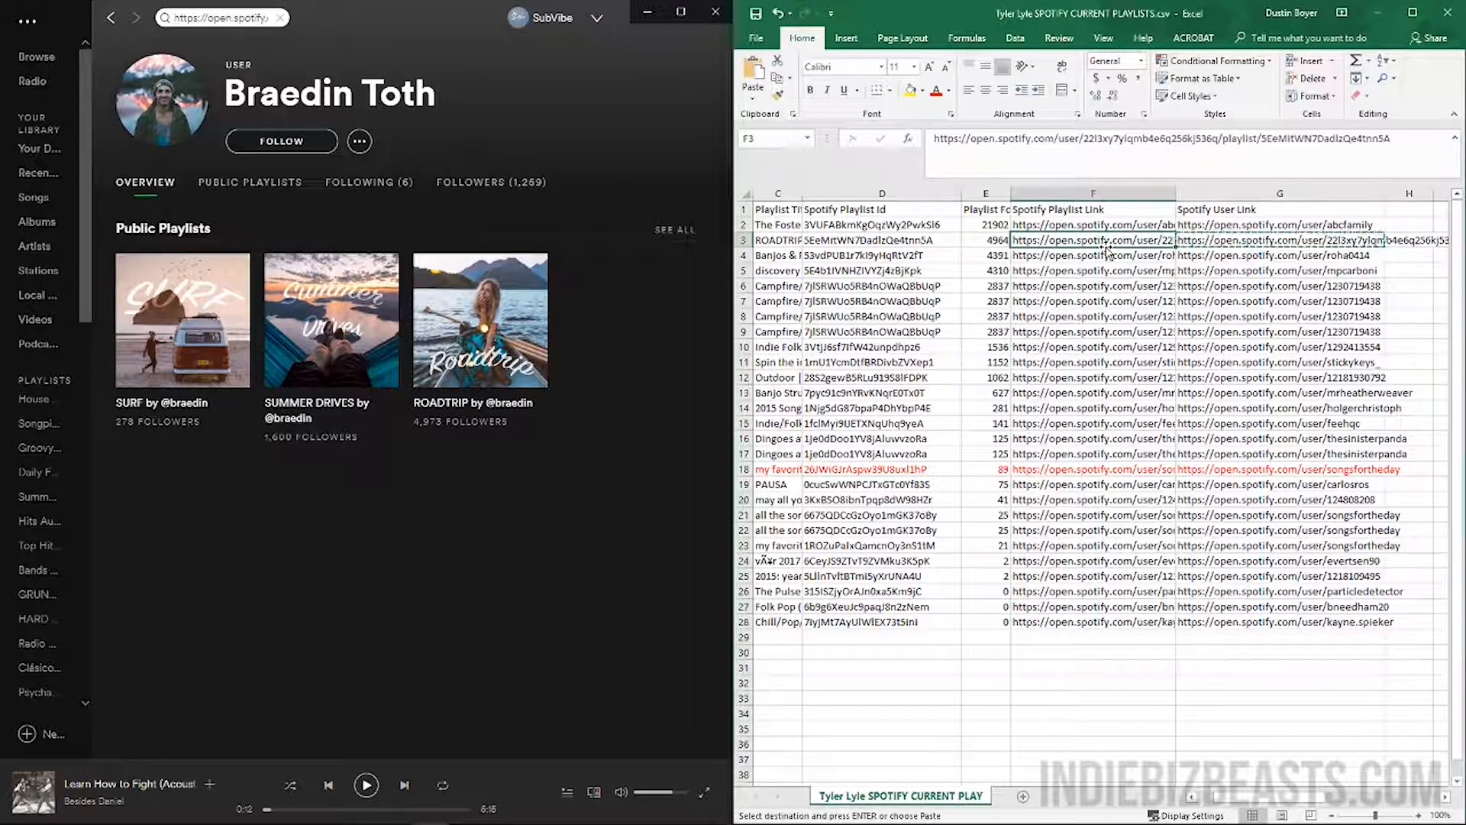
key("Left")
key("Left")
key("Left")
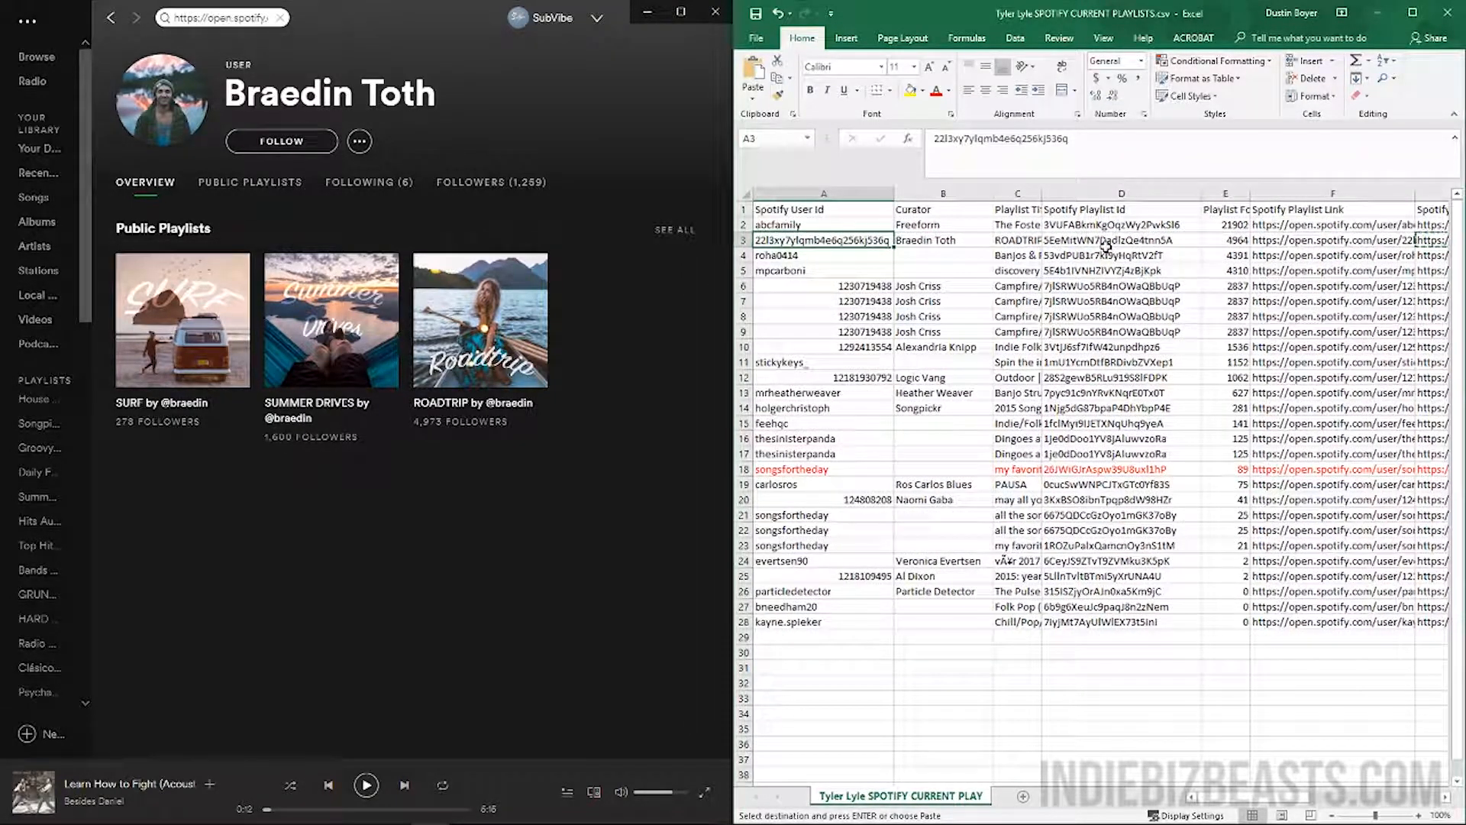
key("Down")
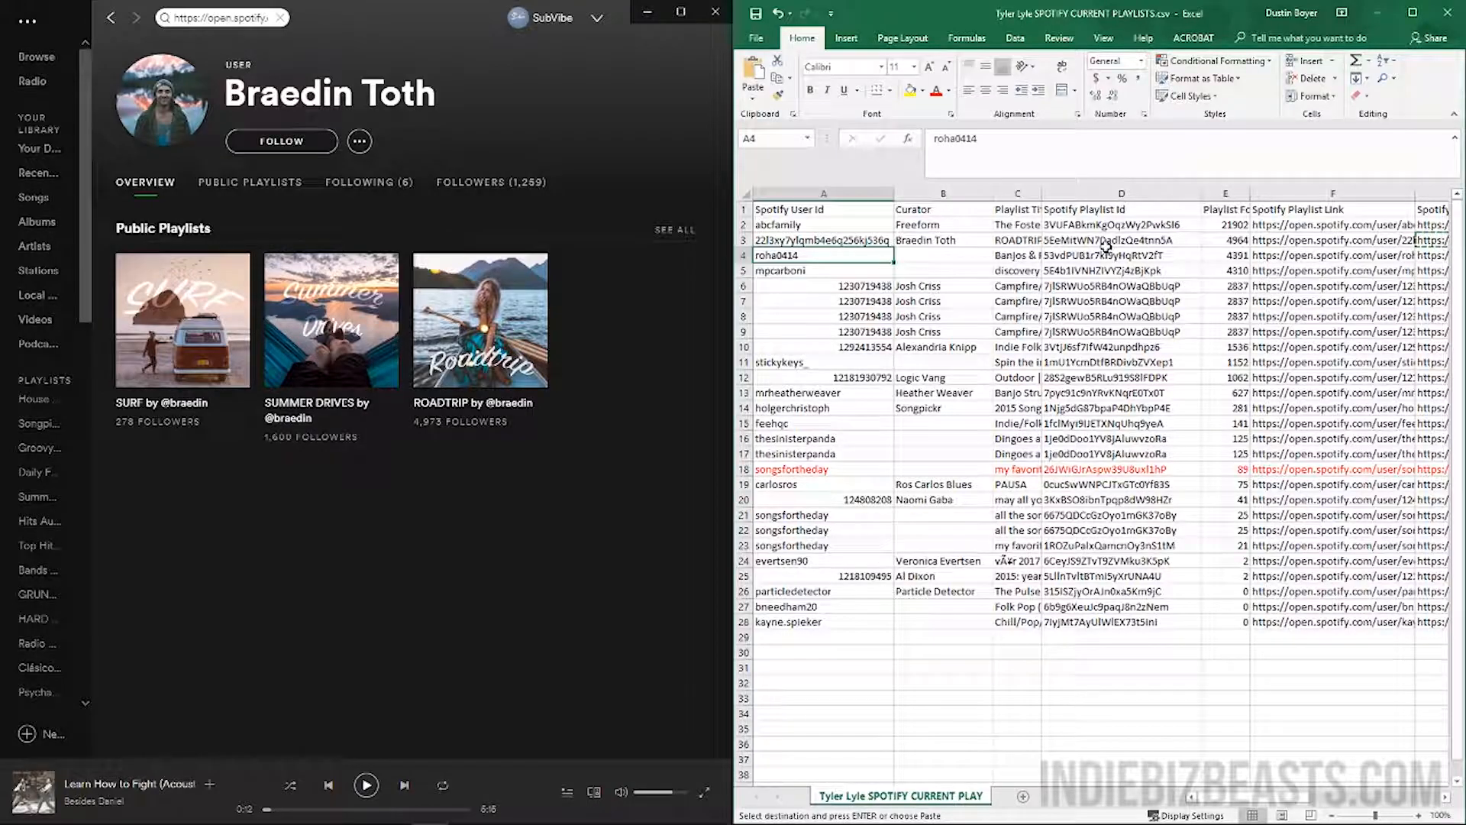
key("Down")
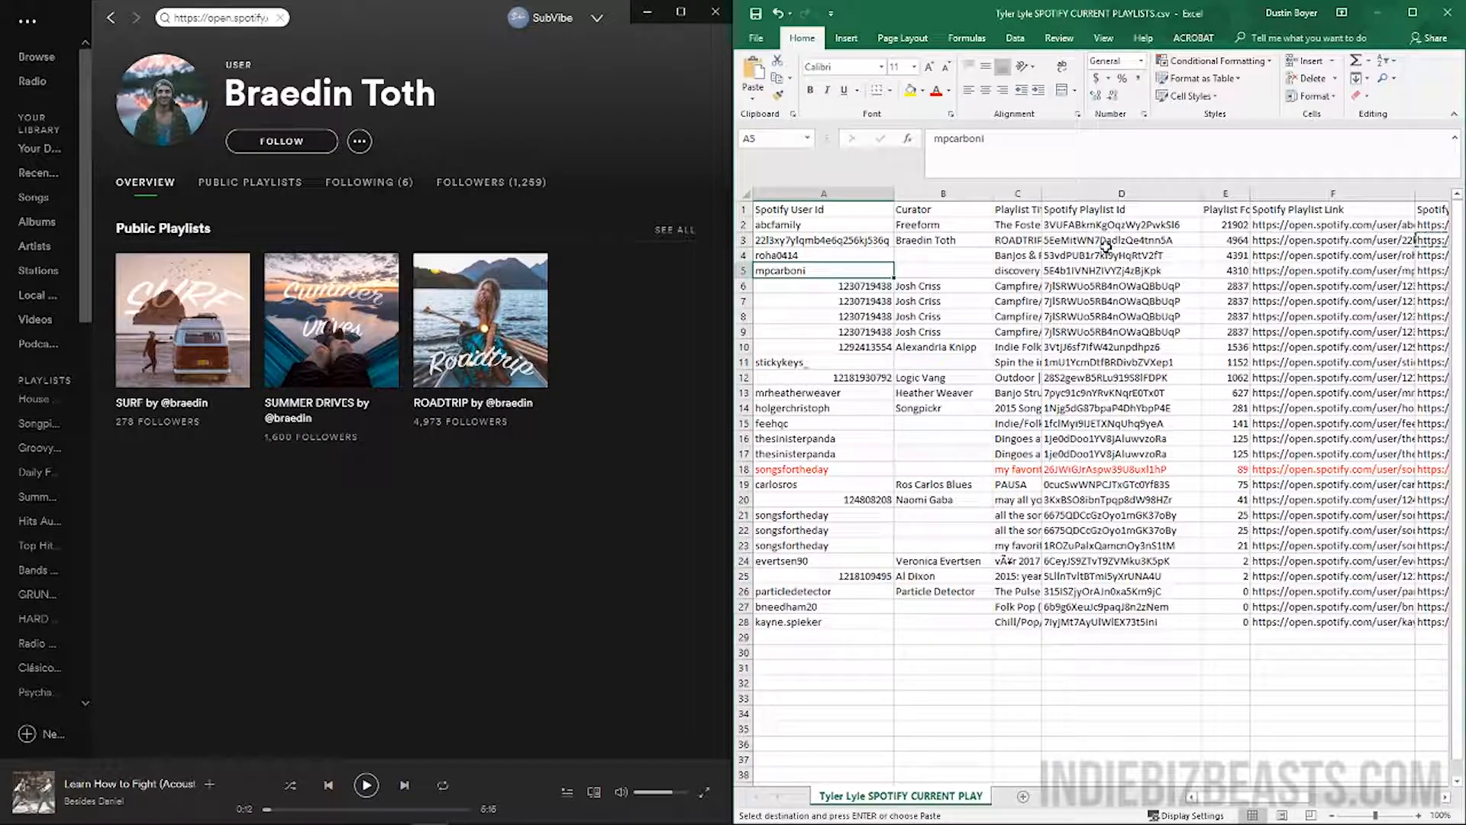
key("Right")
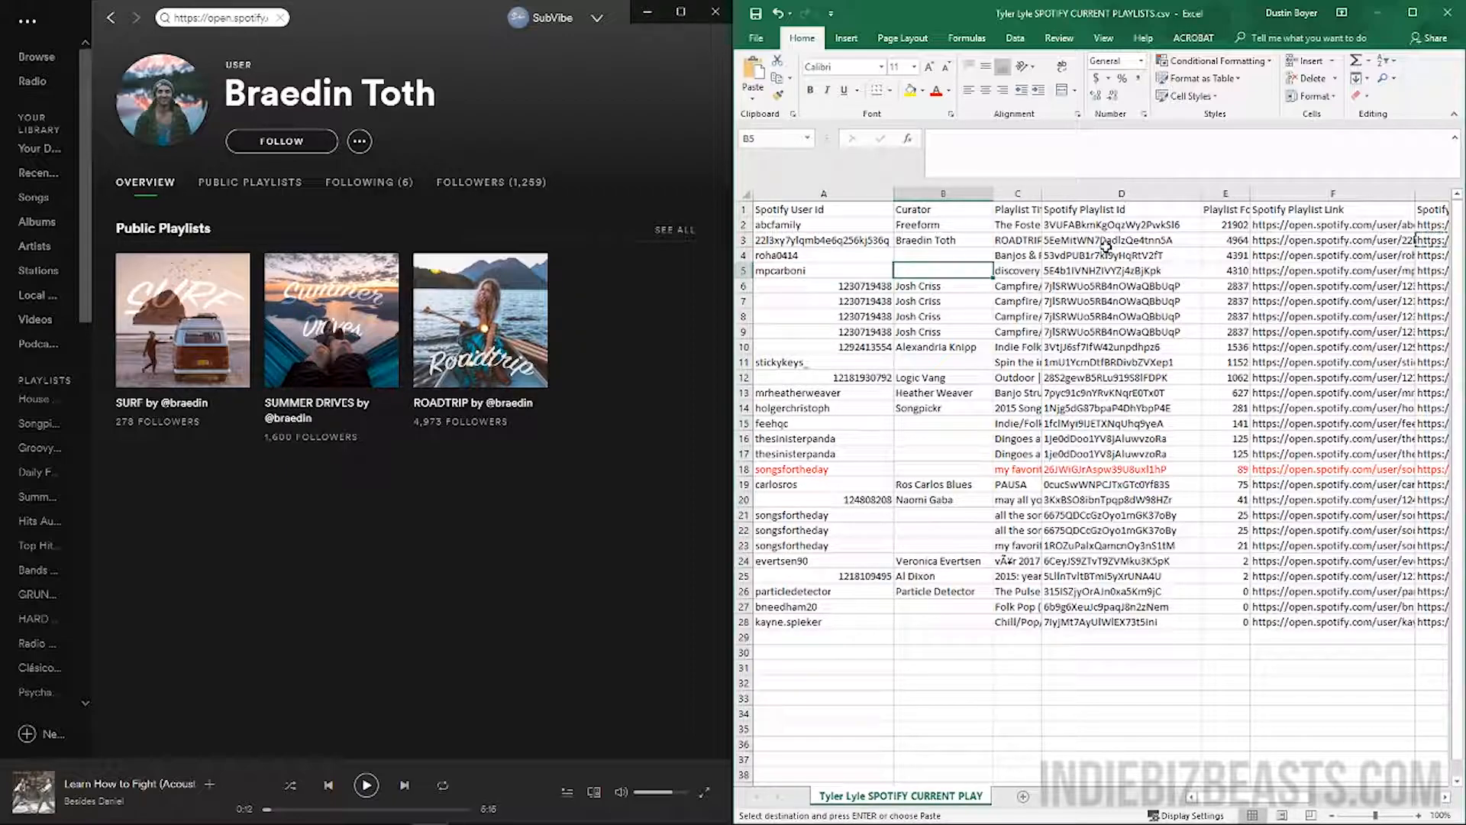
key("Right")
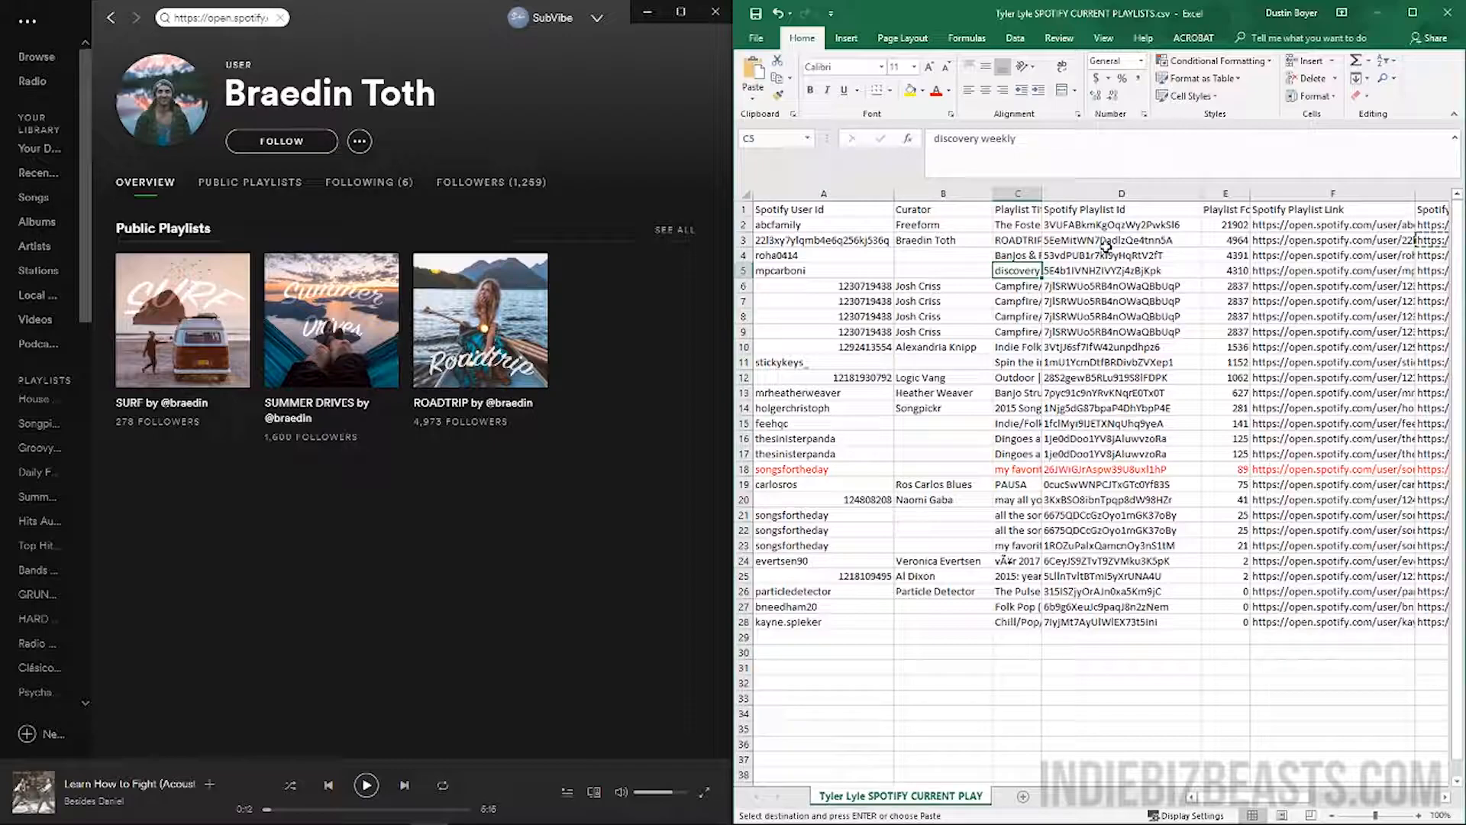
key("Right")
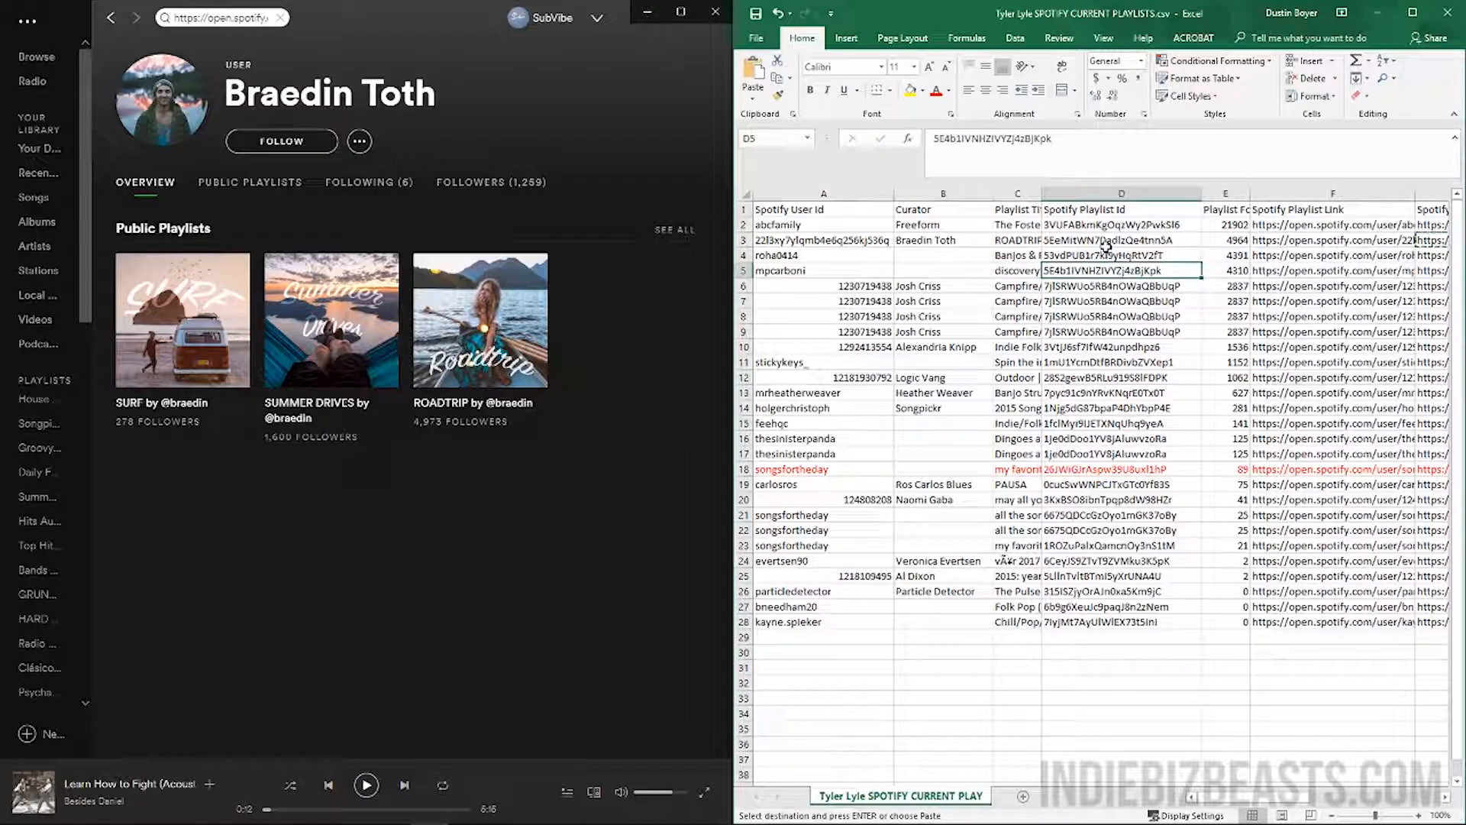
key("Down")
key("Down")
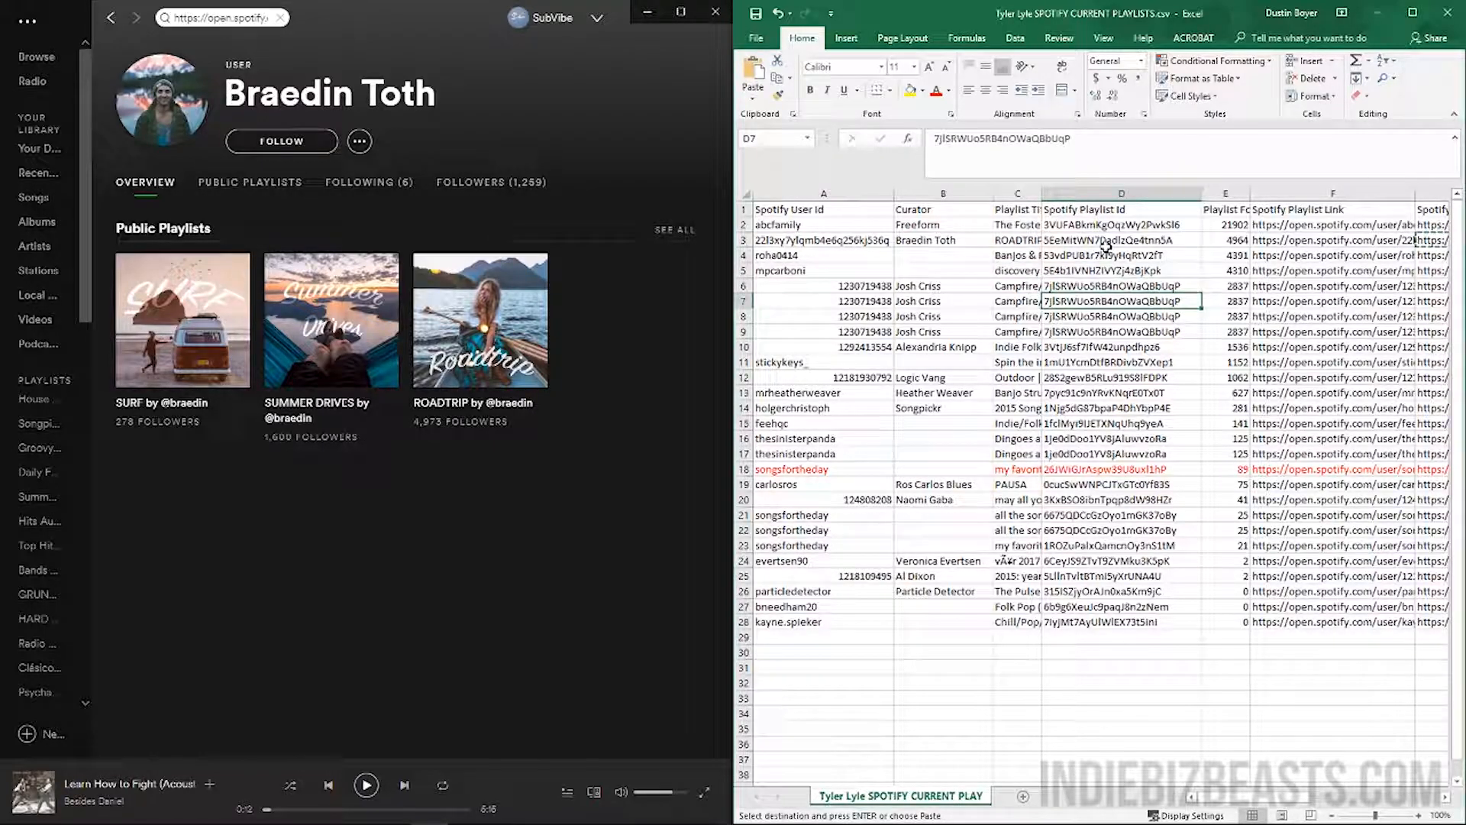